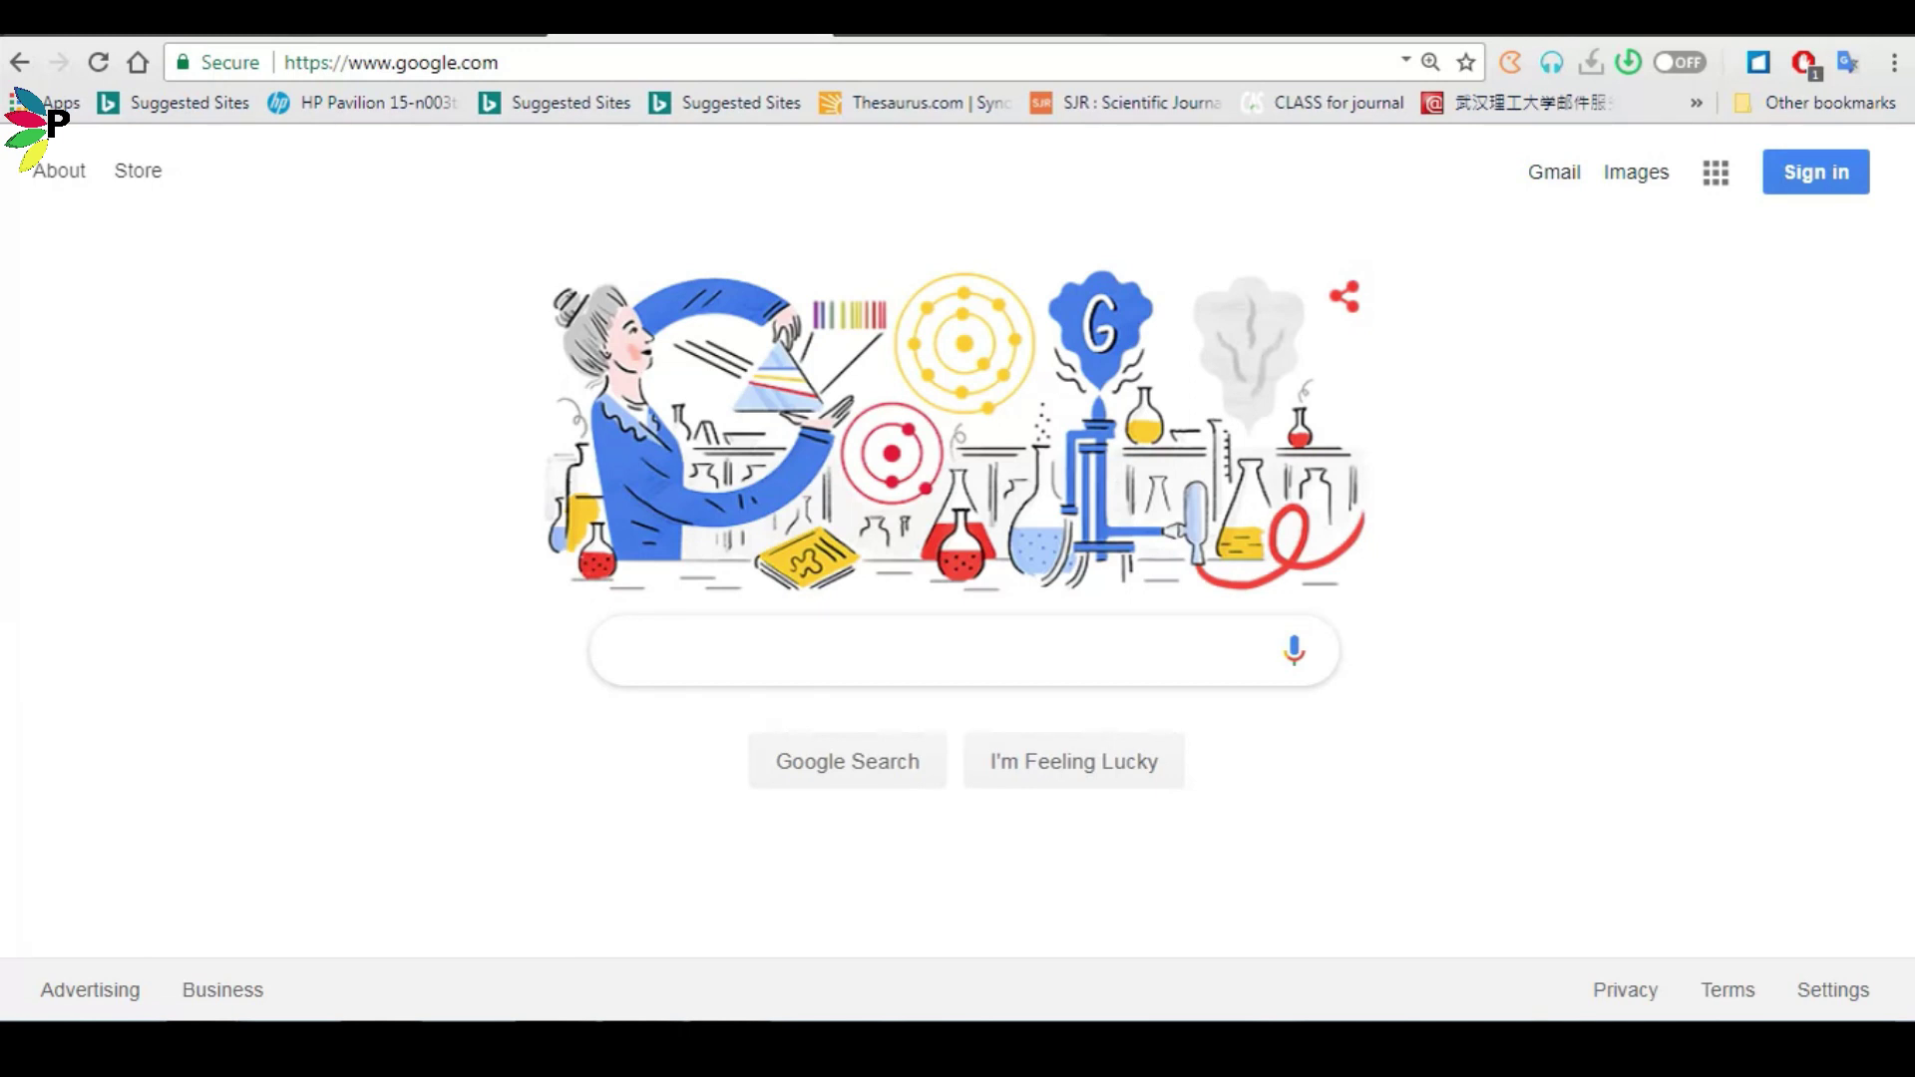
Search Google for 'mendeley' and bring up the options menu on the Download sitelink.
type("me")
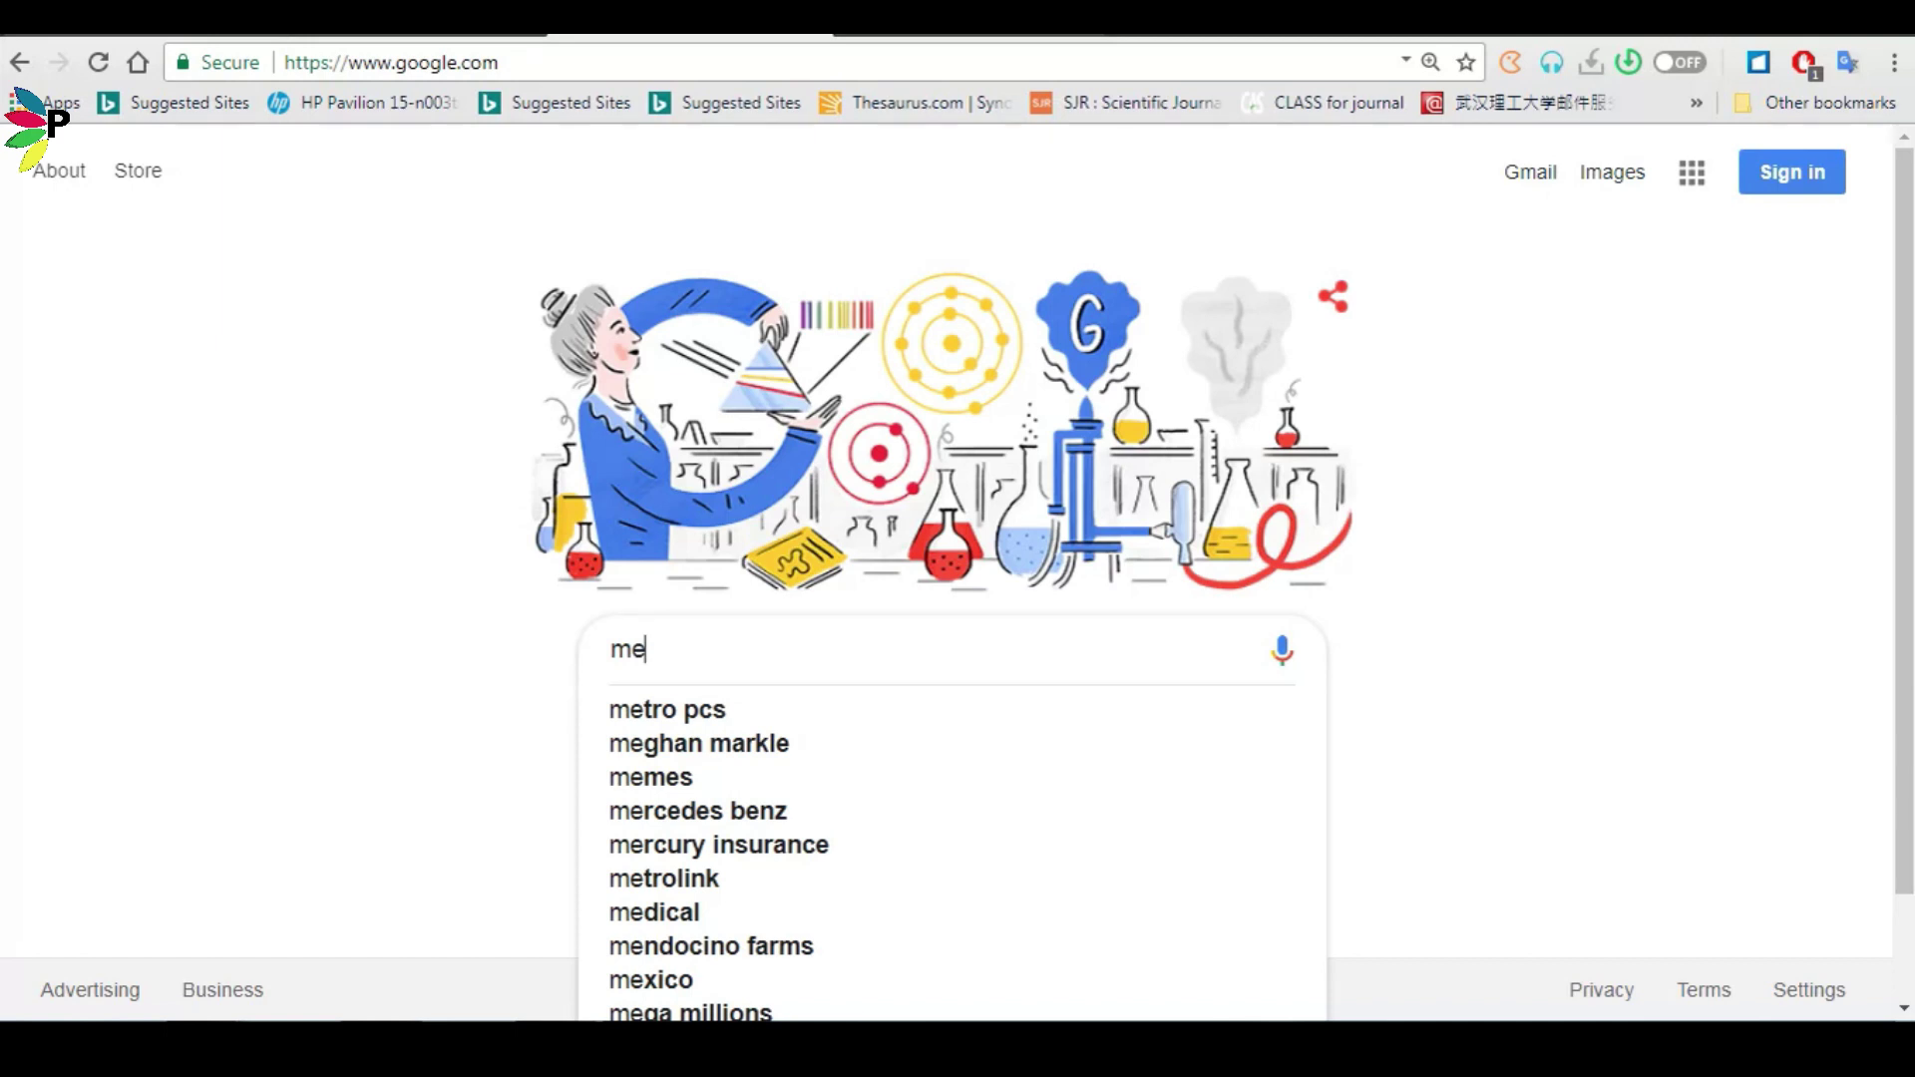
type("nd")
key("BackSpace")
type("ndel")
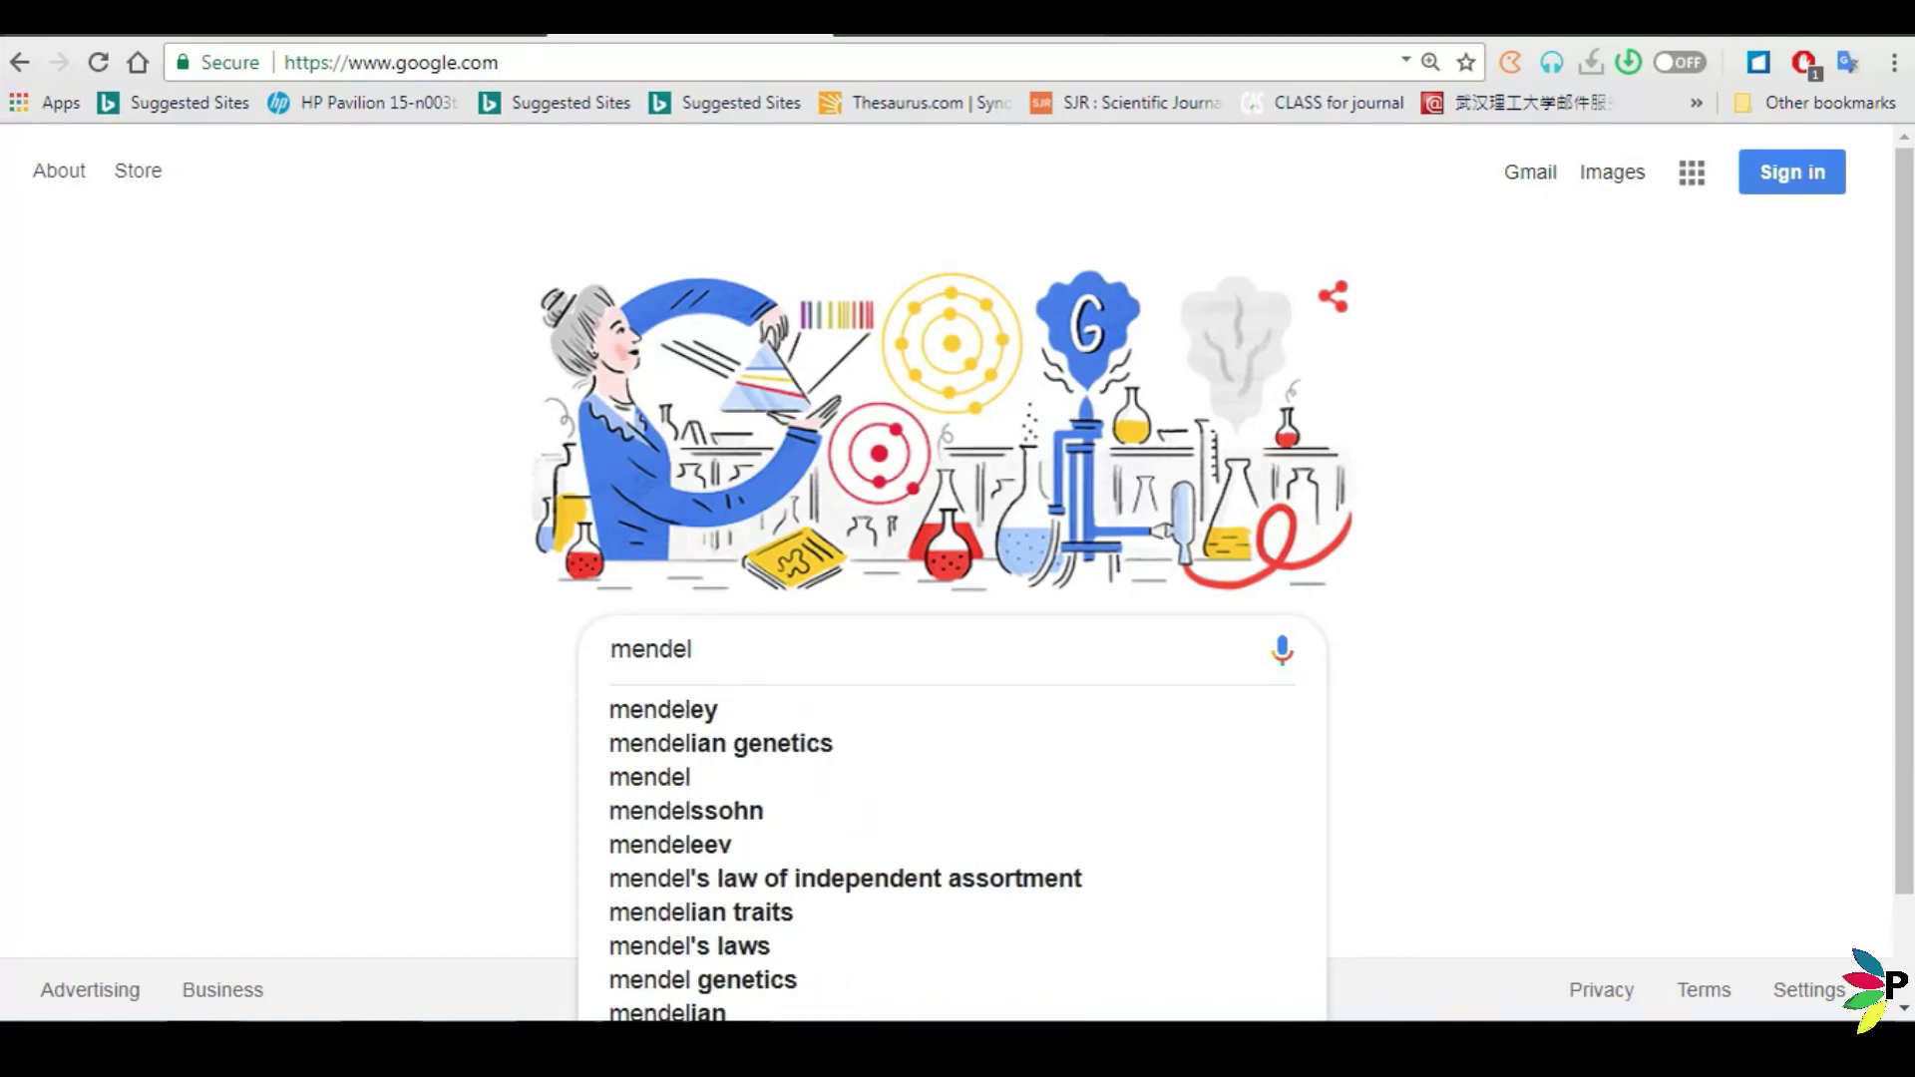
left_click(981, 707)
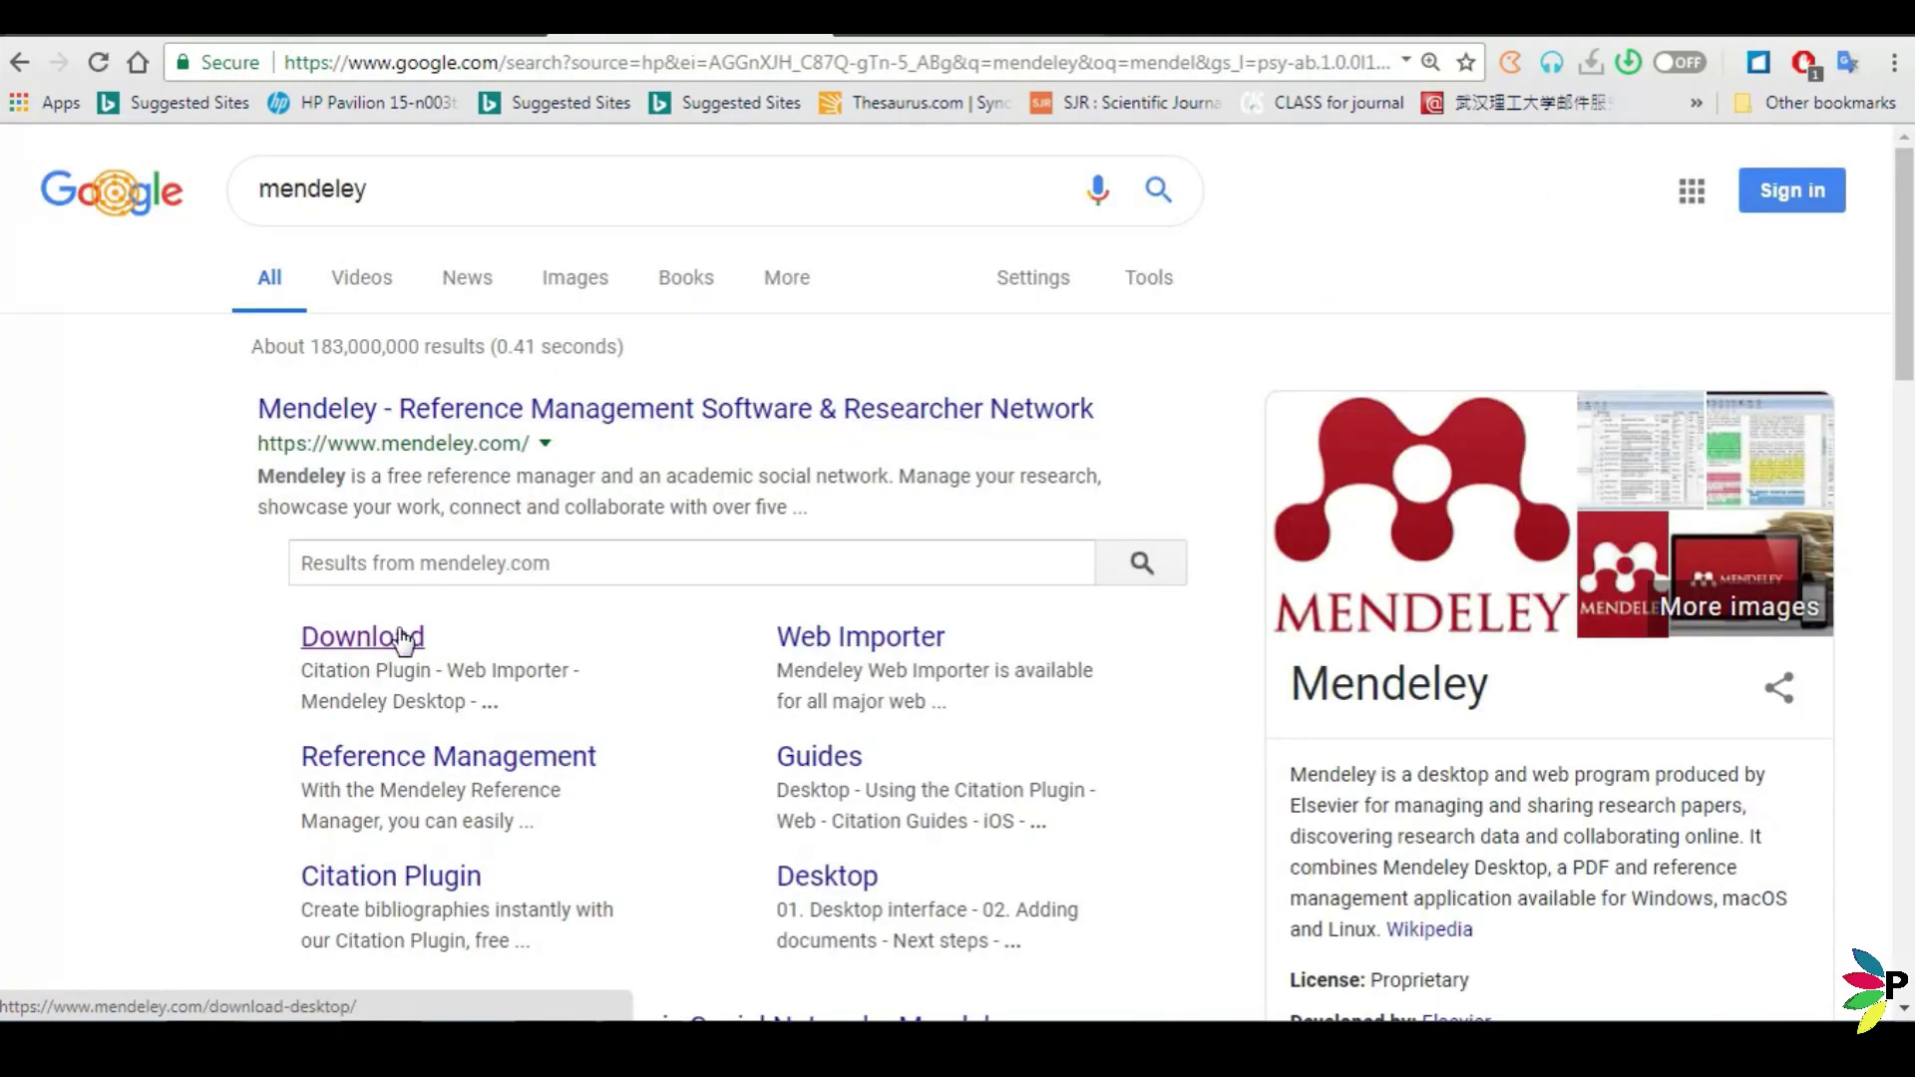
right_click(404, 638)
Download Mendeley-Desktop-1.19.3-win32.exe from the Download page in a new tab and show it in its folder.
left_click(429, 645)
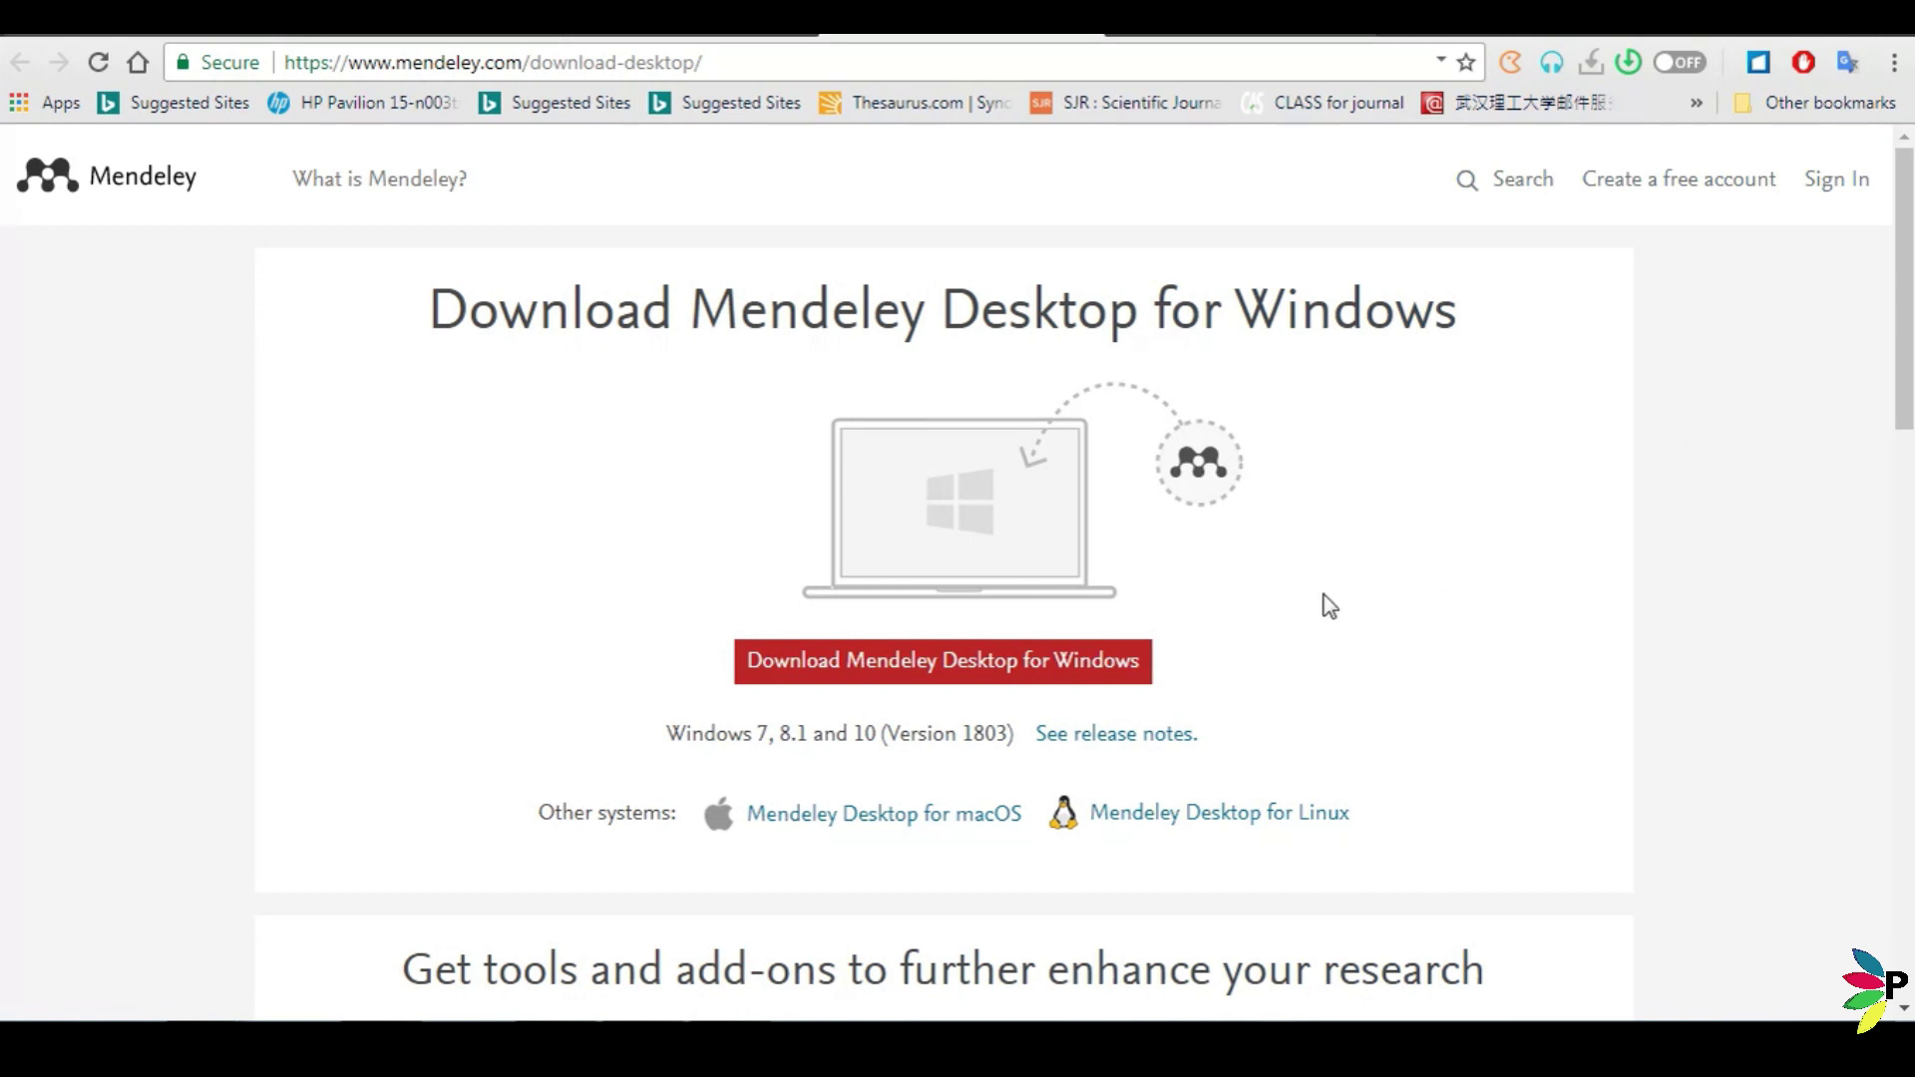
left_click(1117, 663)
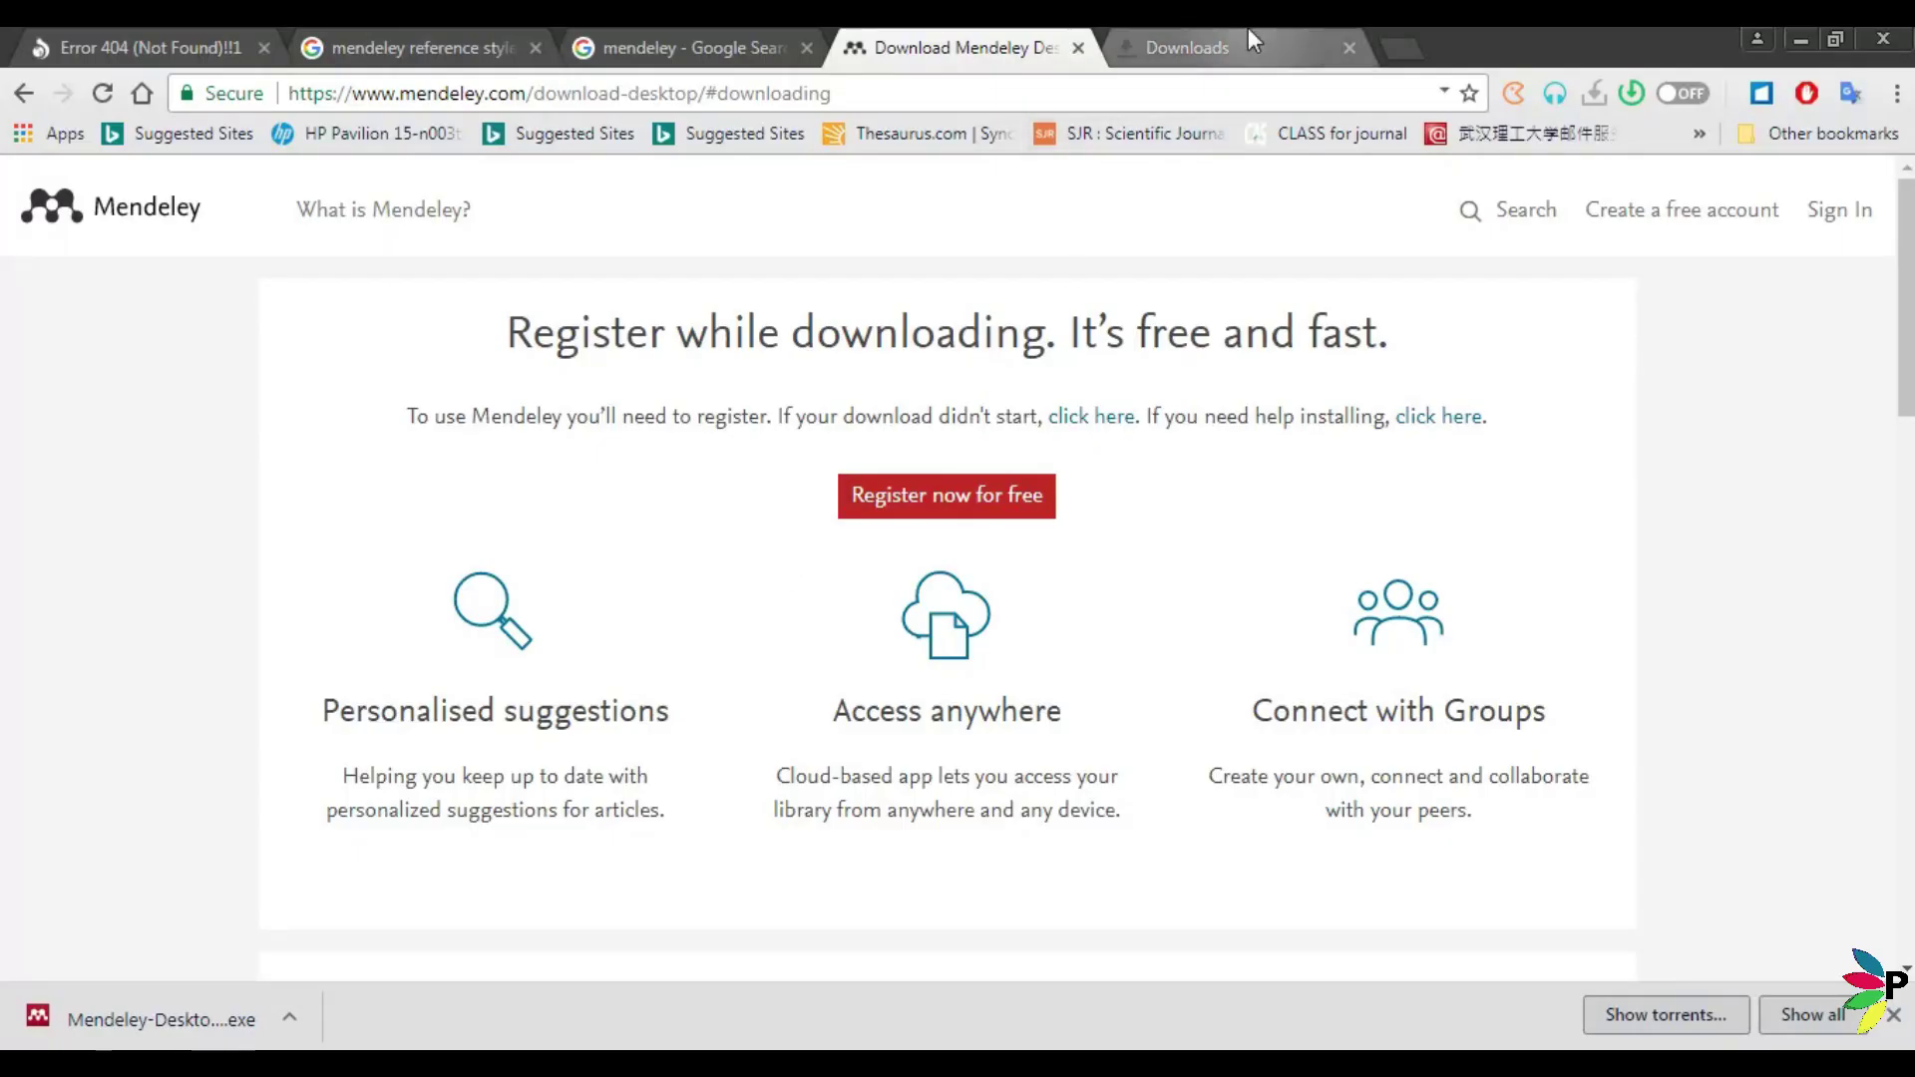
left_click(1248, 38)
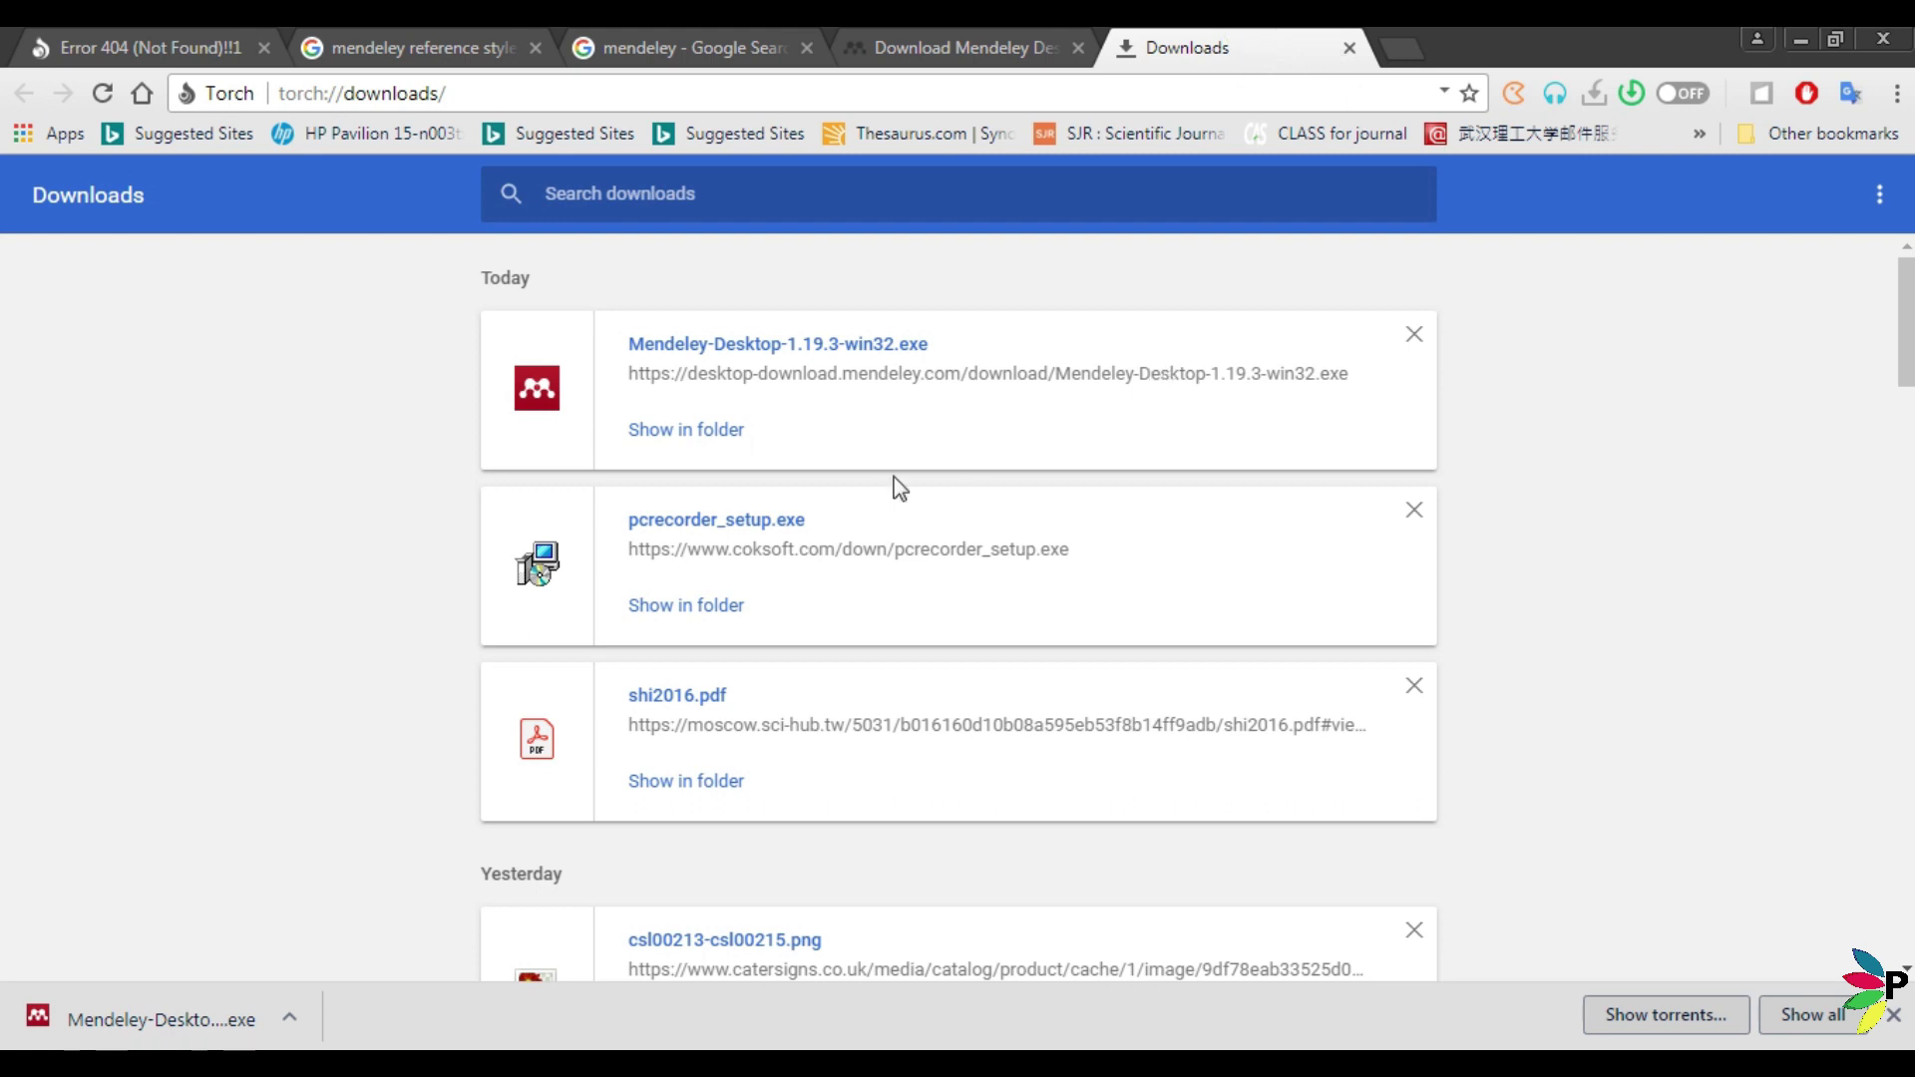
left_click(701, 435)
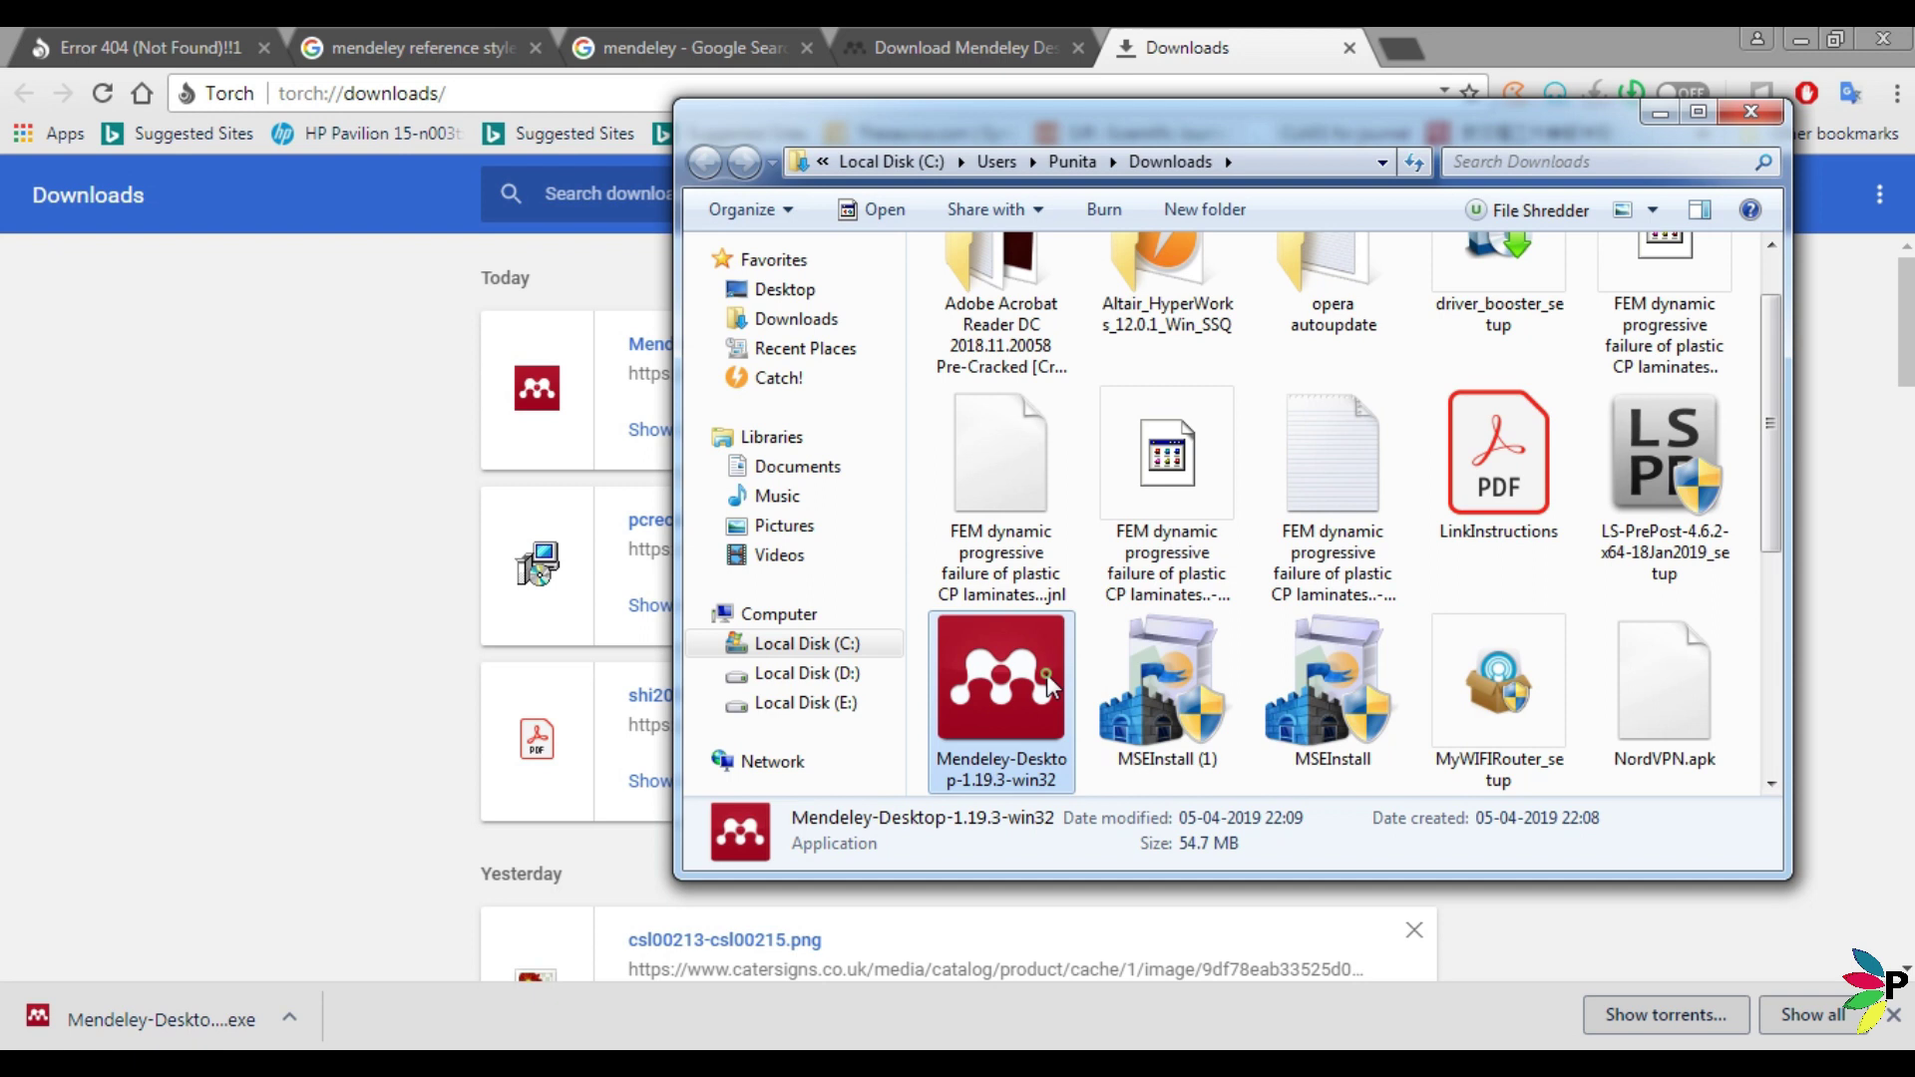
Install Mendeley Desktop with the default location and Start Menu folder, launching it when setup finishes.
double_click(1045, 673)
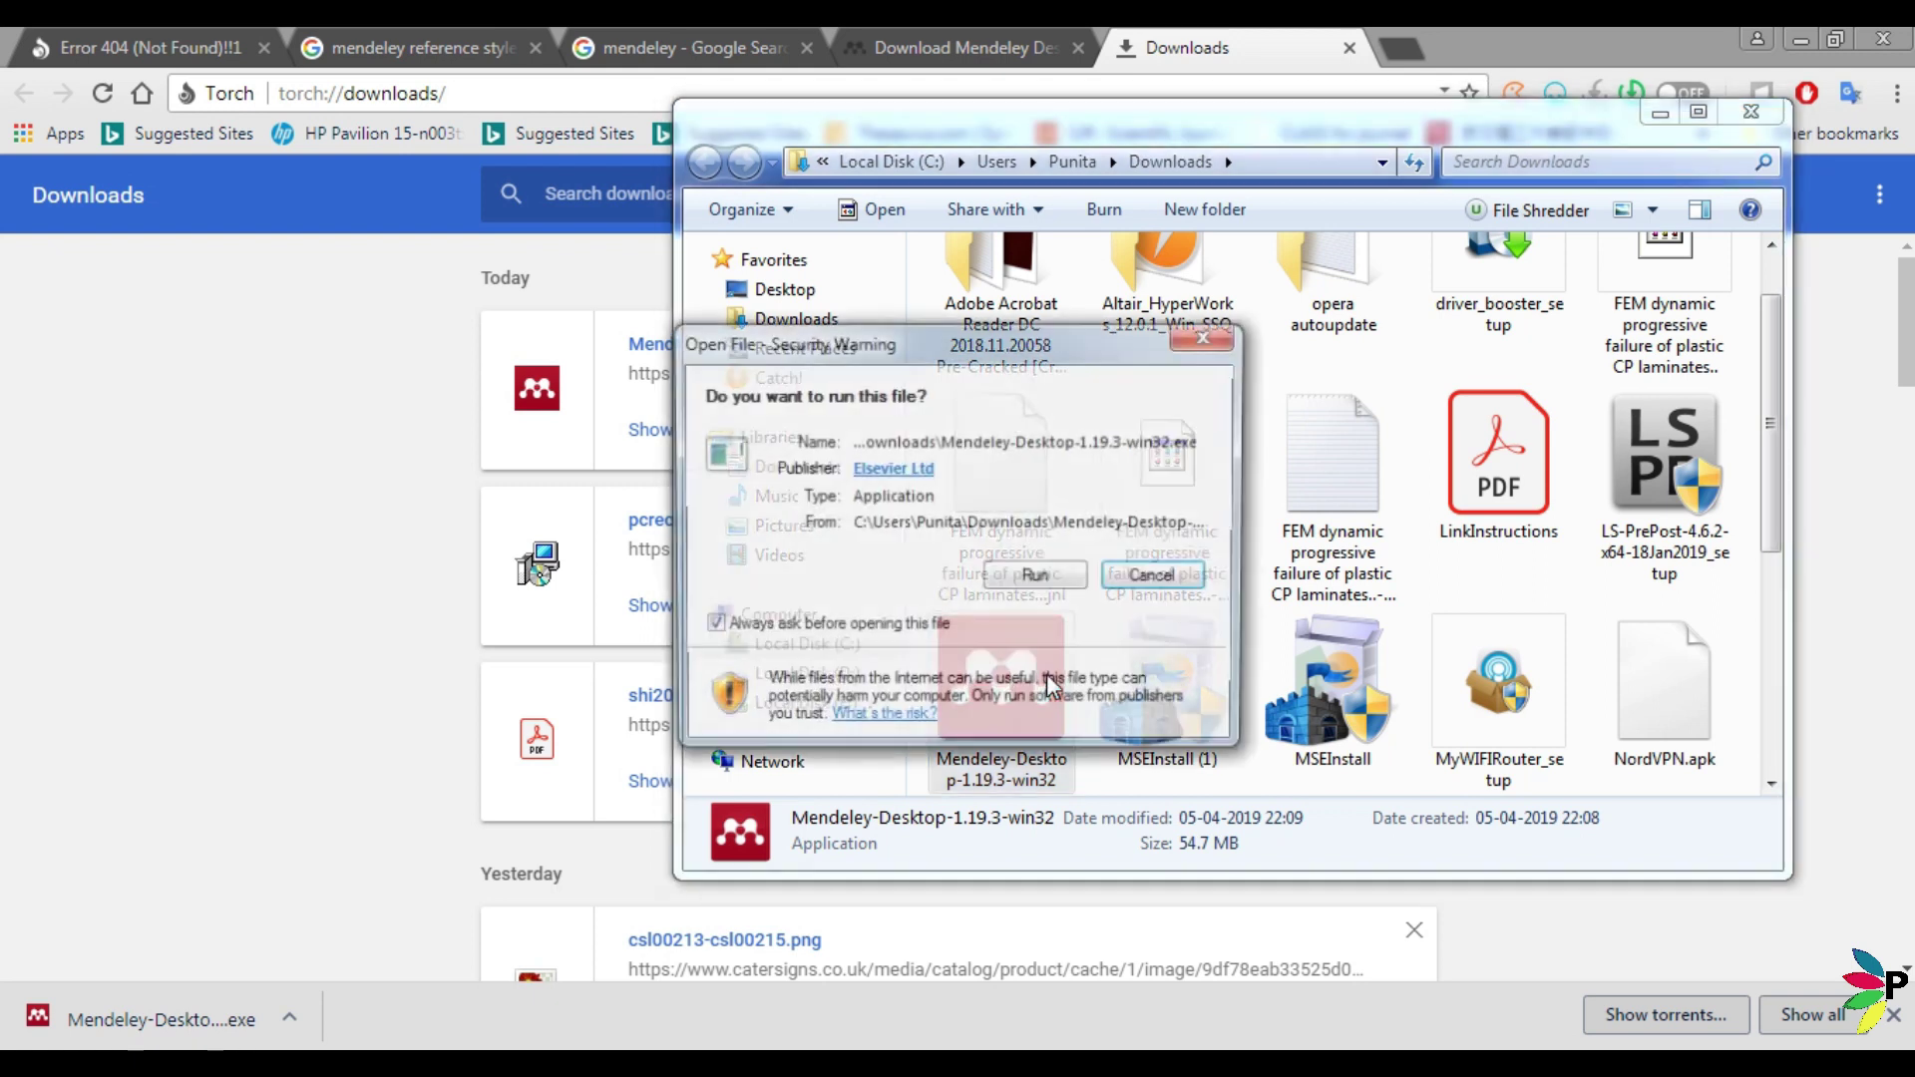
left_click(1054, 579)
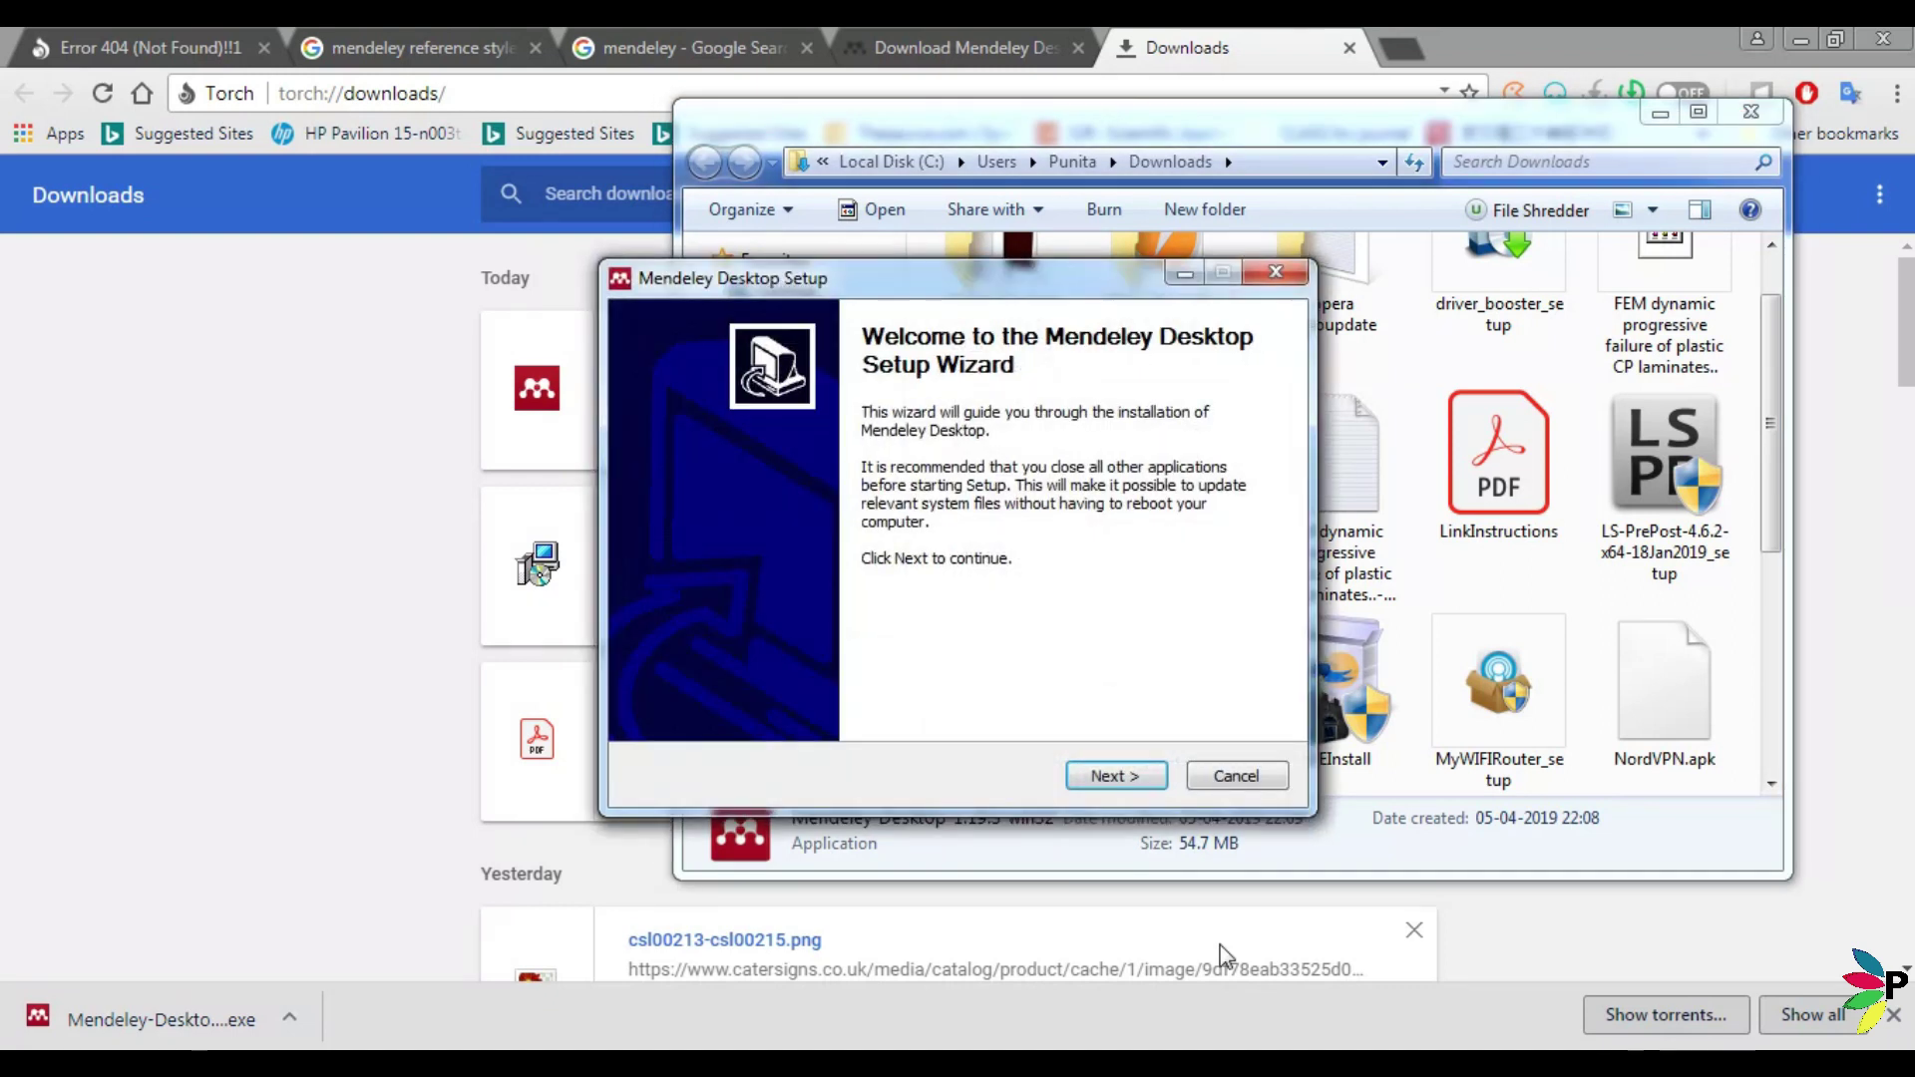
left_click(1115, 776)
left_click(1115, 776)
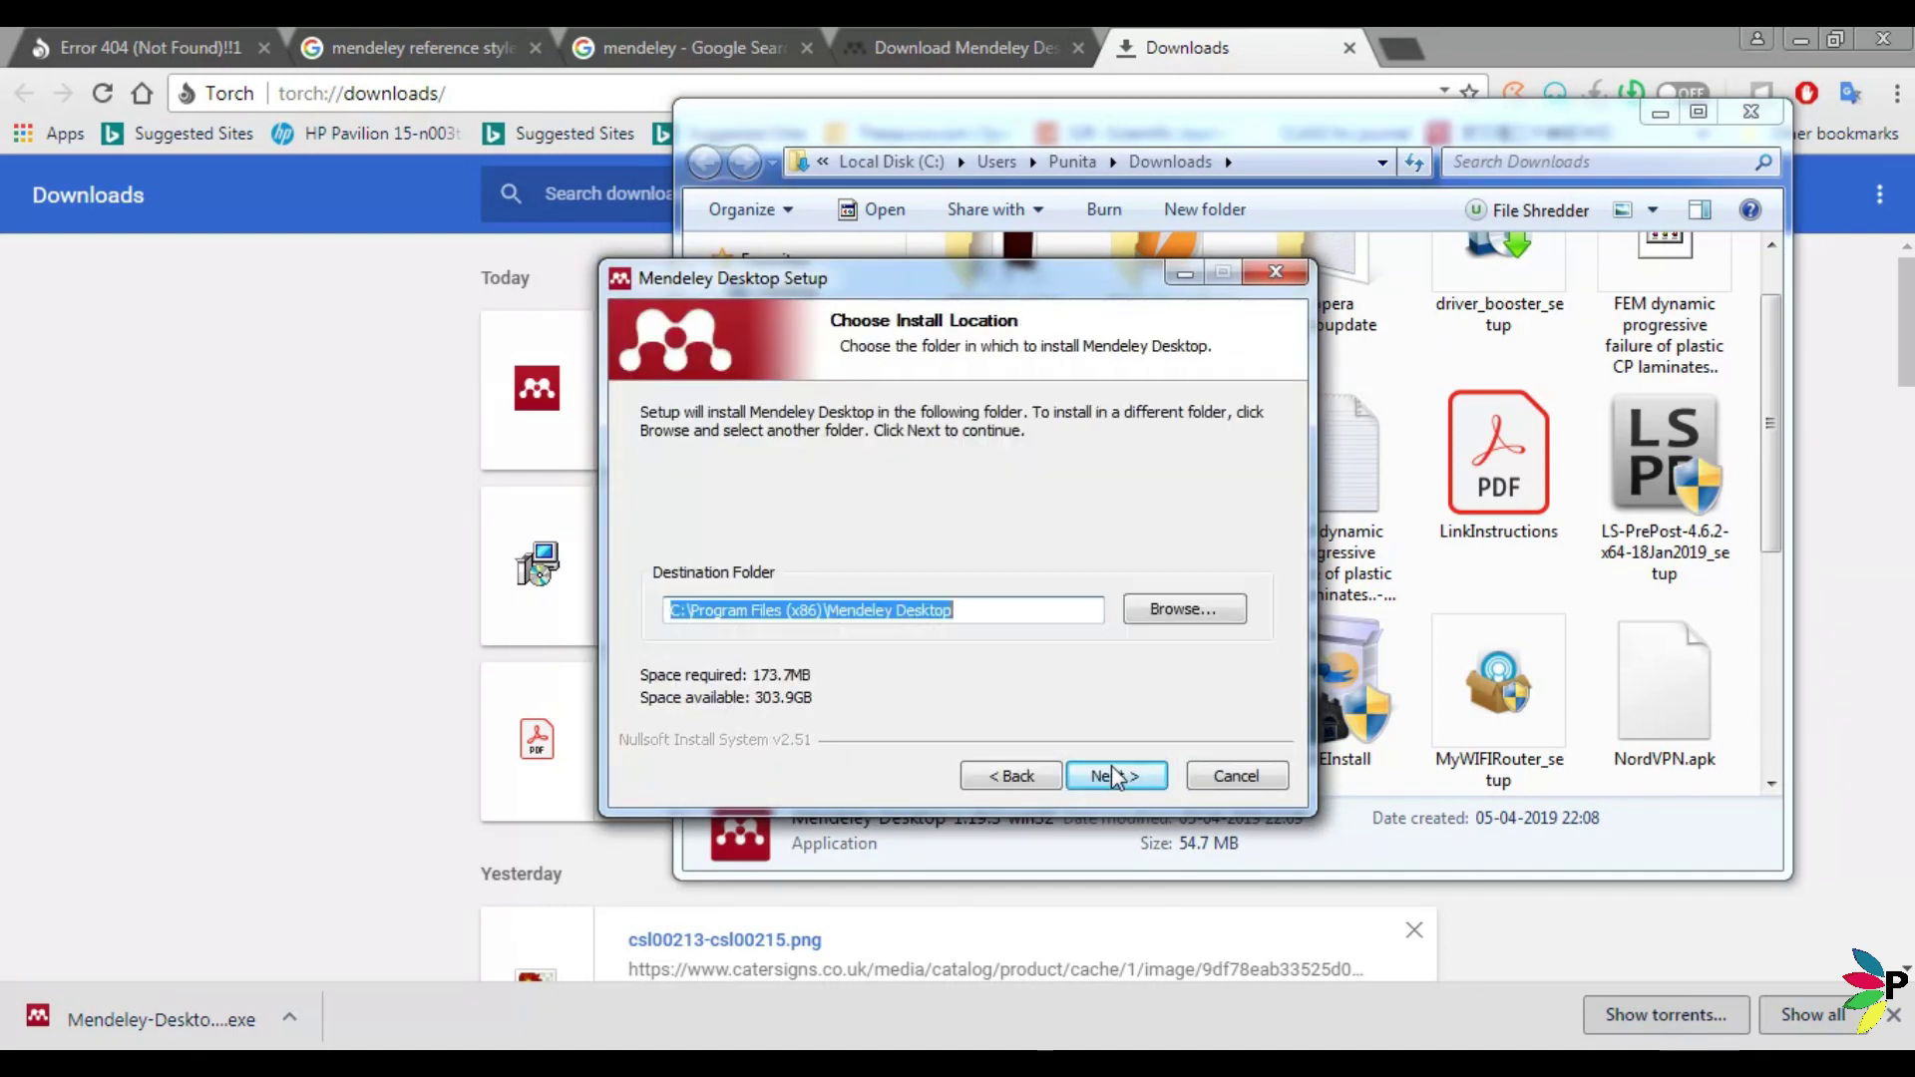
left_click(1115, 776)
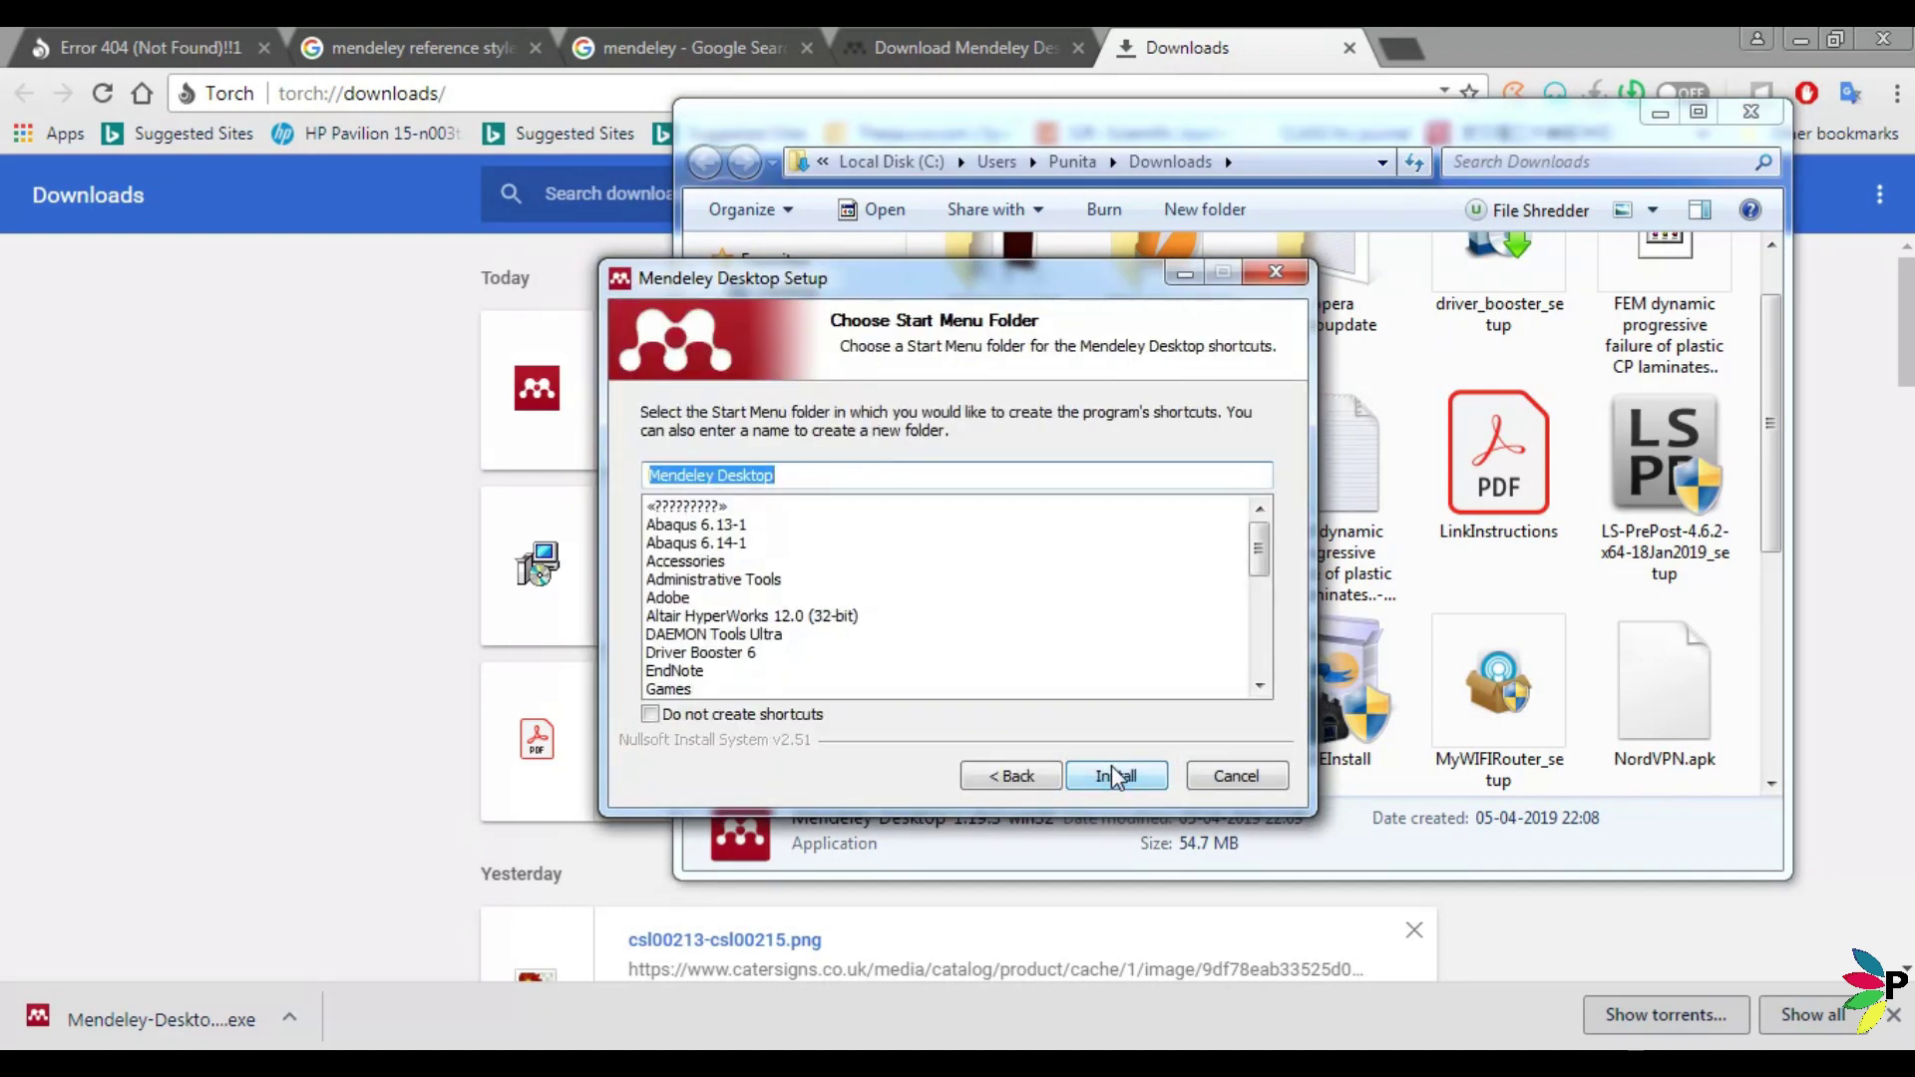
left_click(1114, 777)
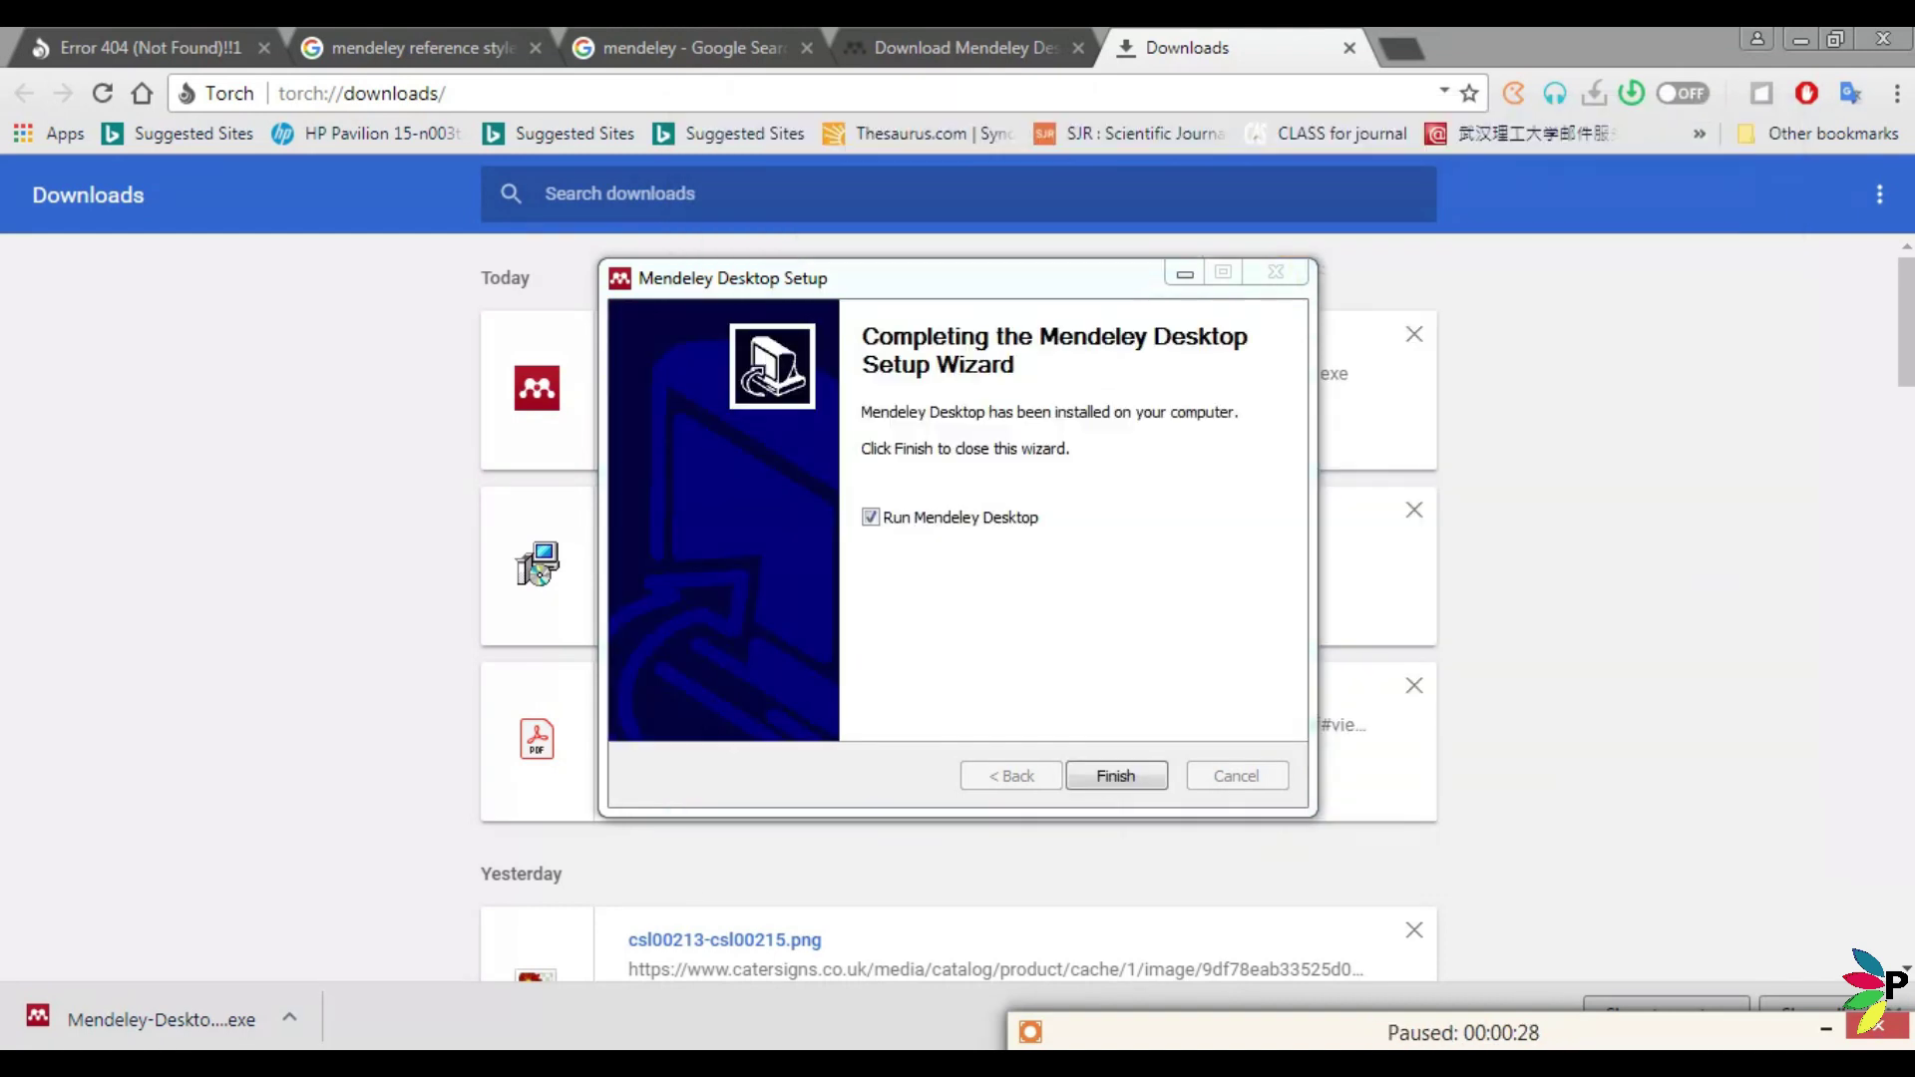
left_click(1124, 780)
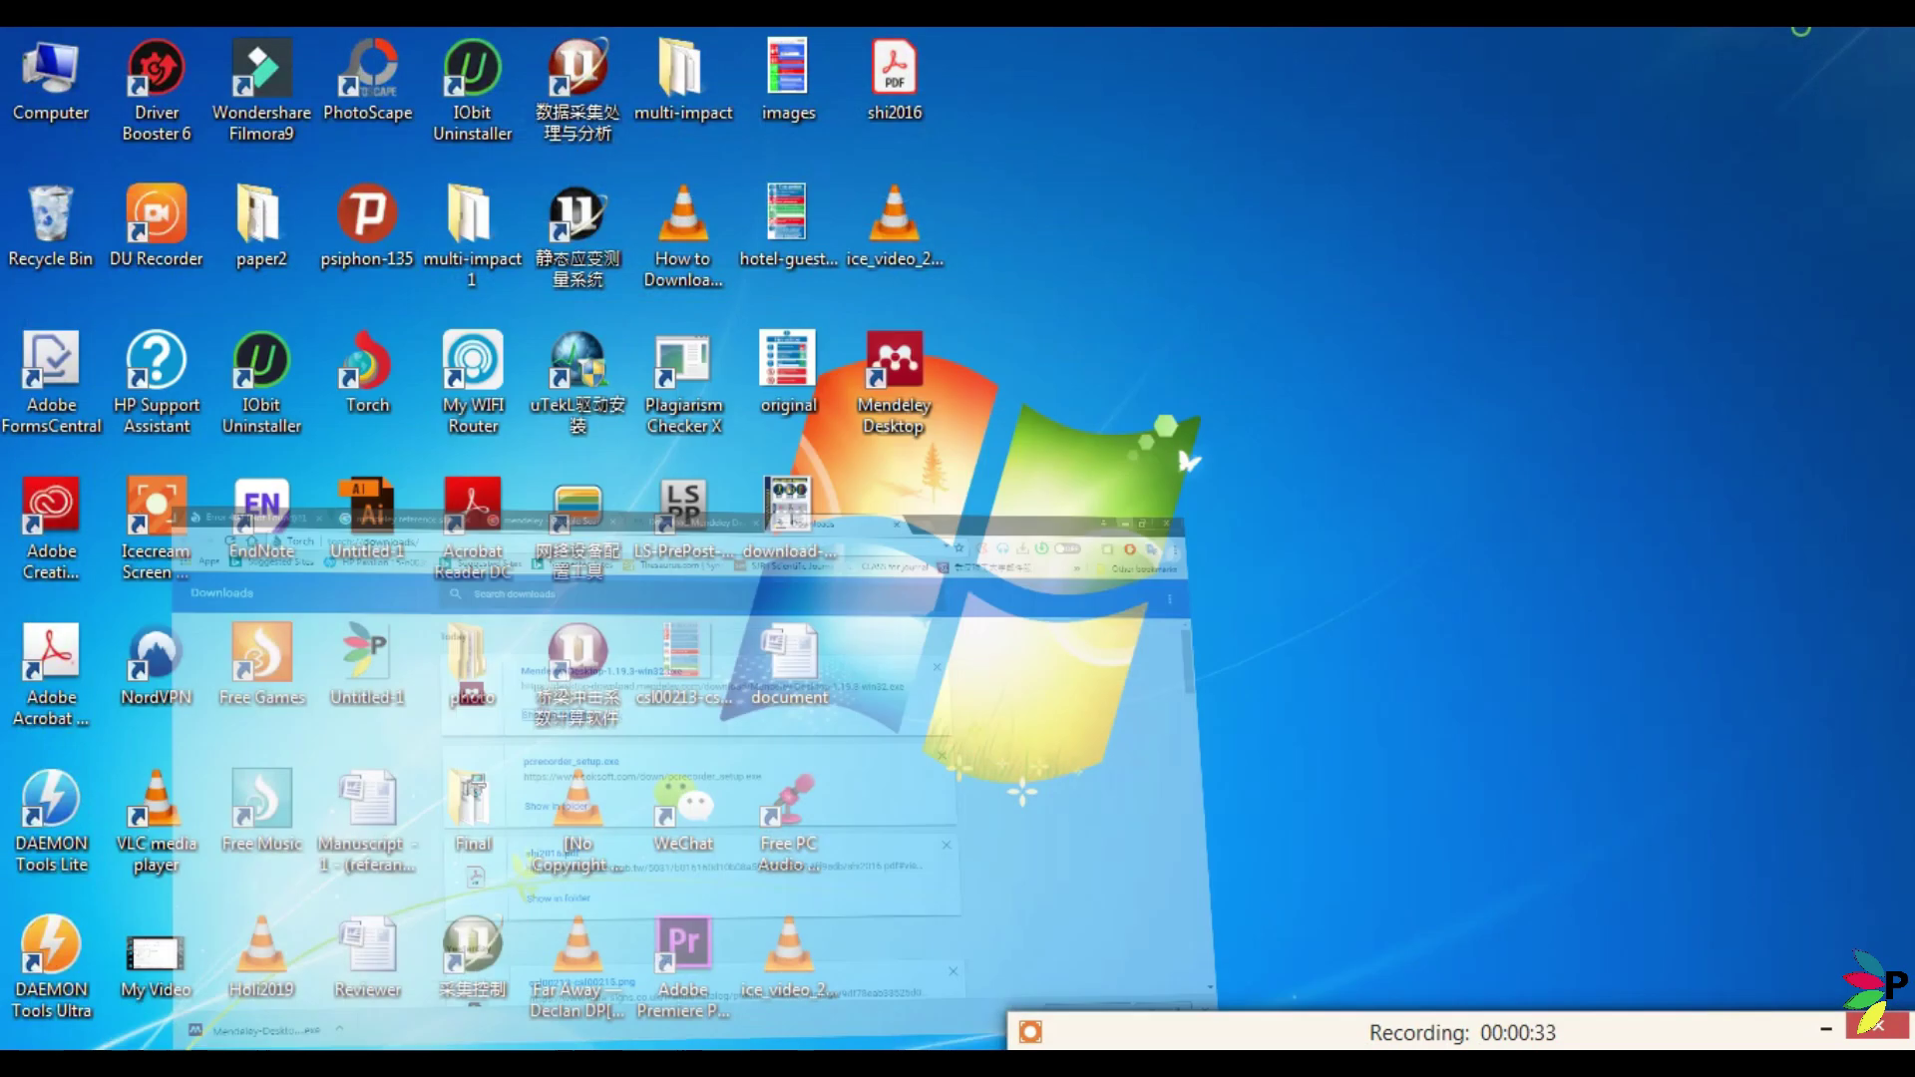
Start Mendeley Desktop from its desktop shortcut and dismiss the already-running warning to reach sign-in.
left_click(1801, 39)
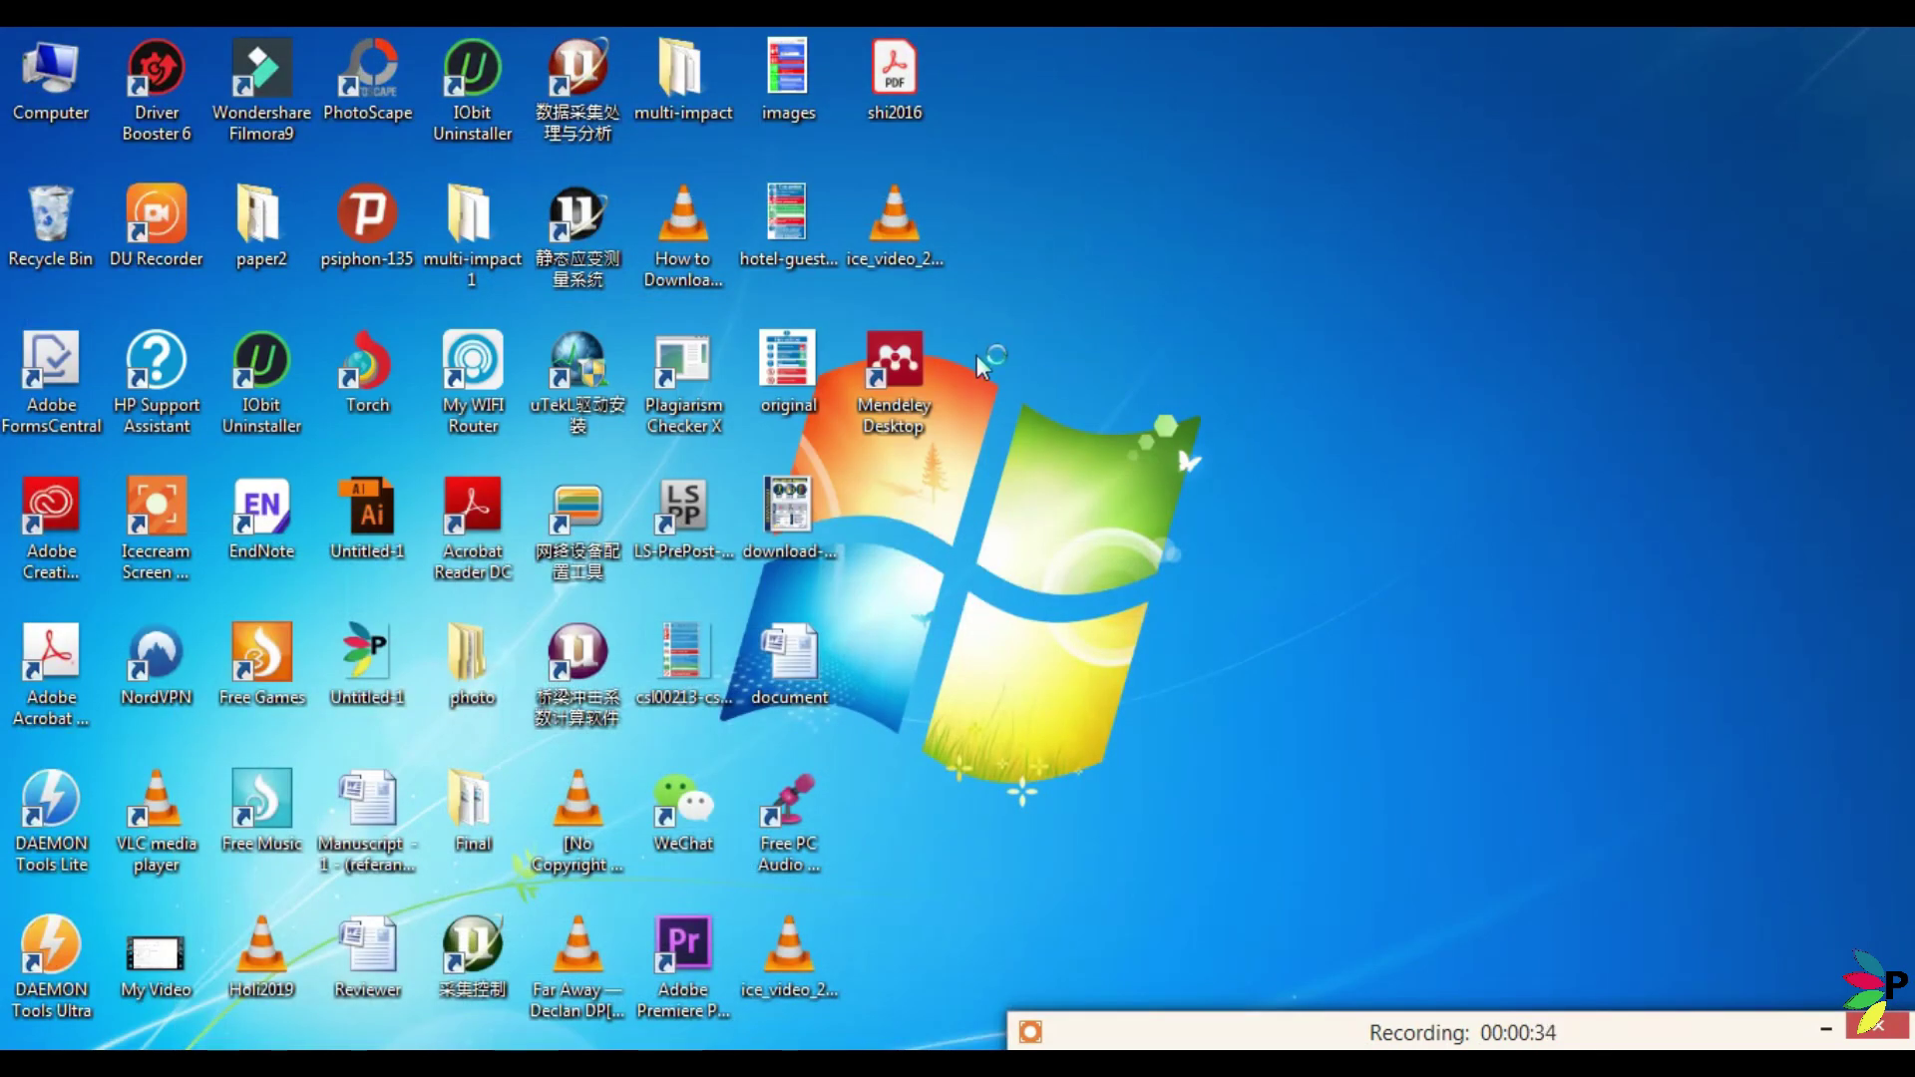
left_click(896, 391)
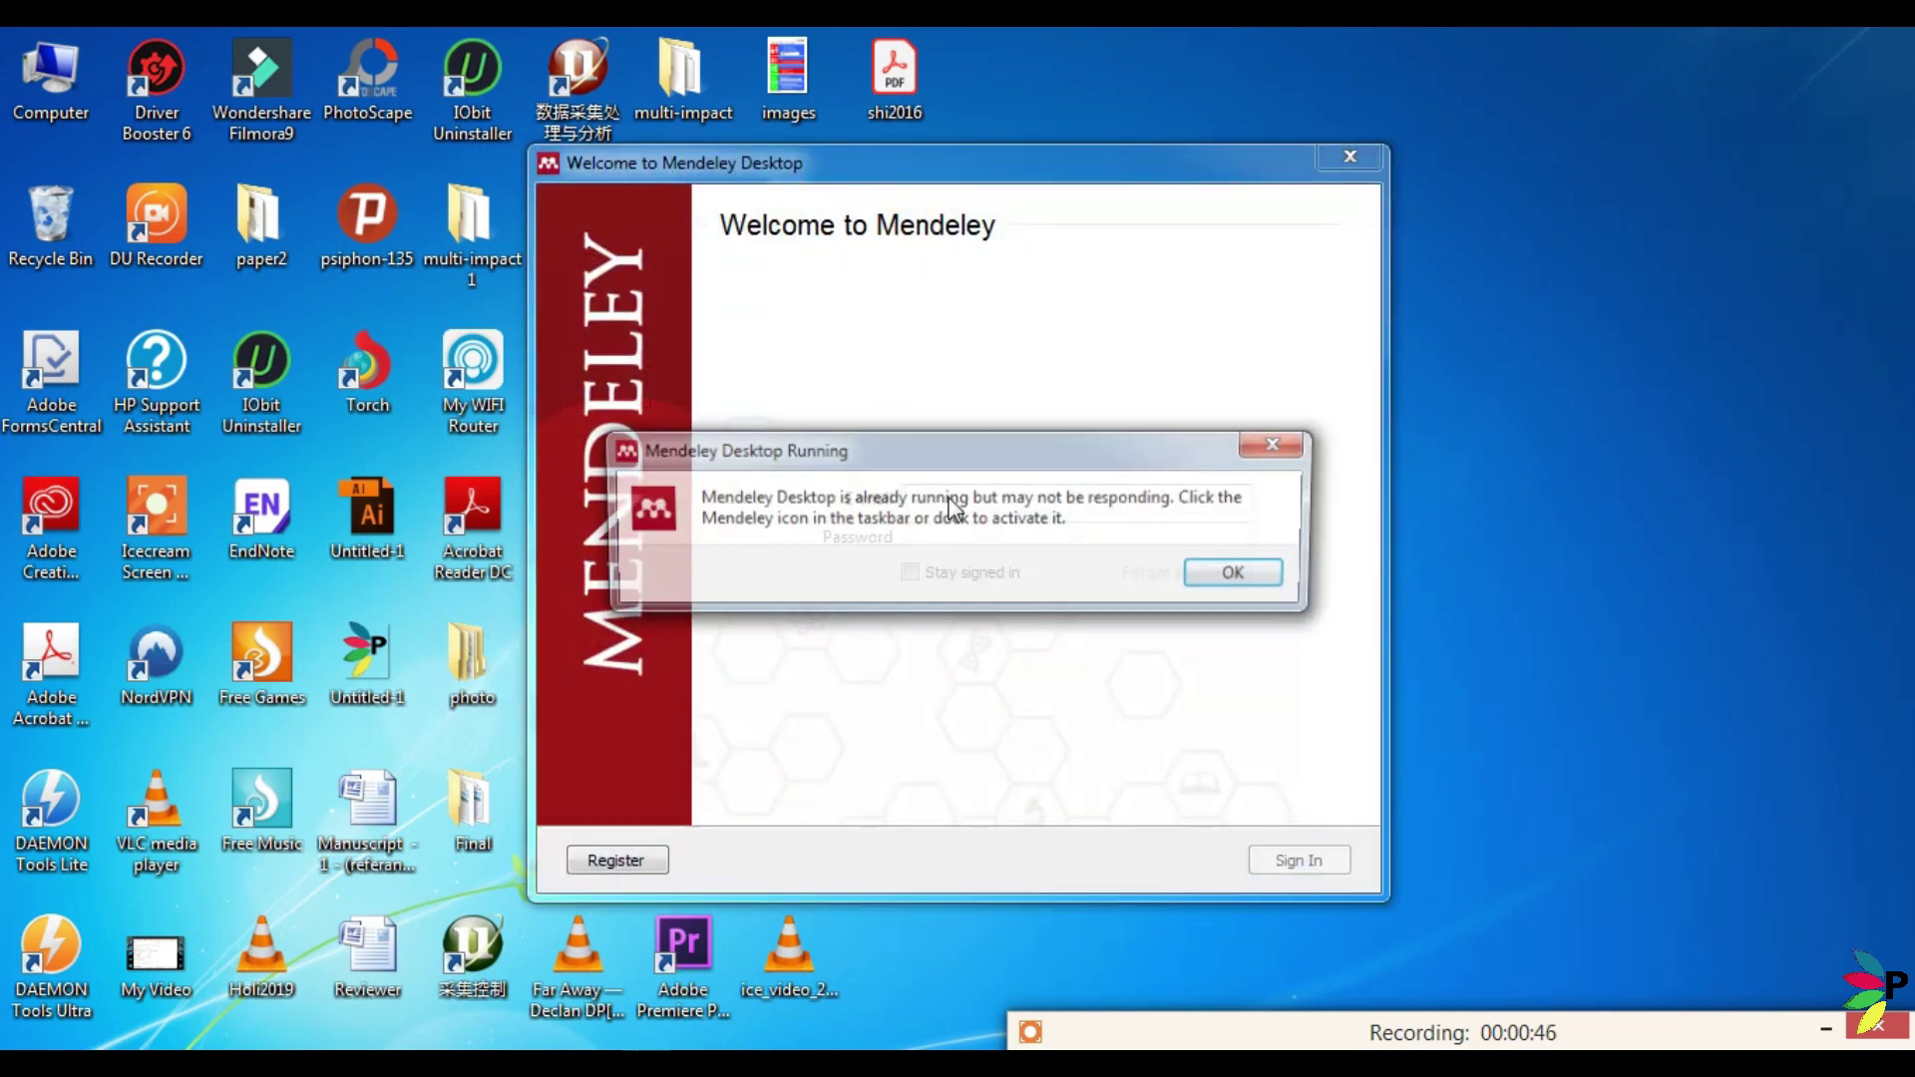
left_click(1227, 578)
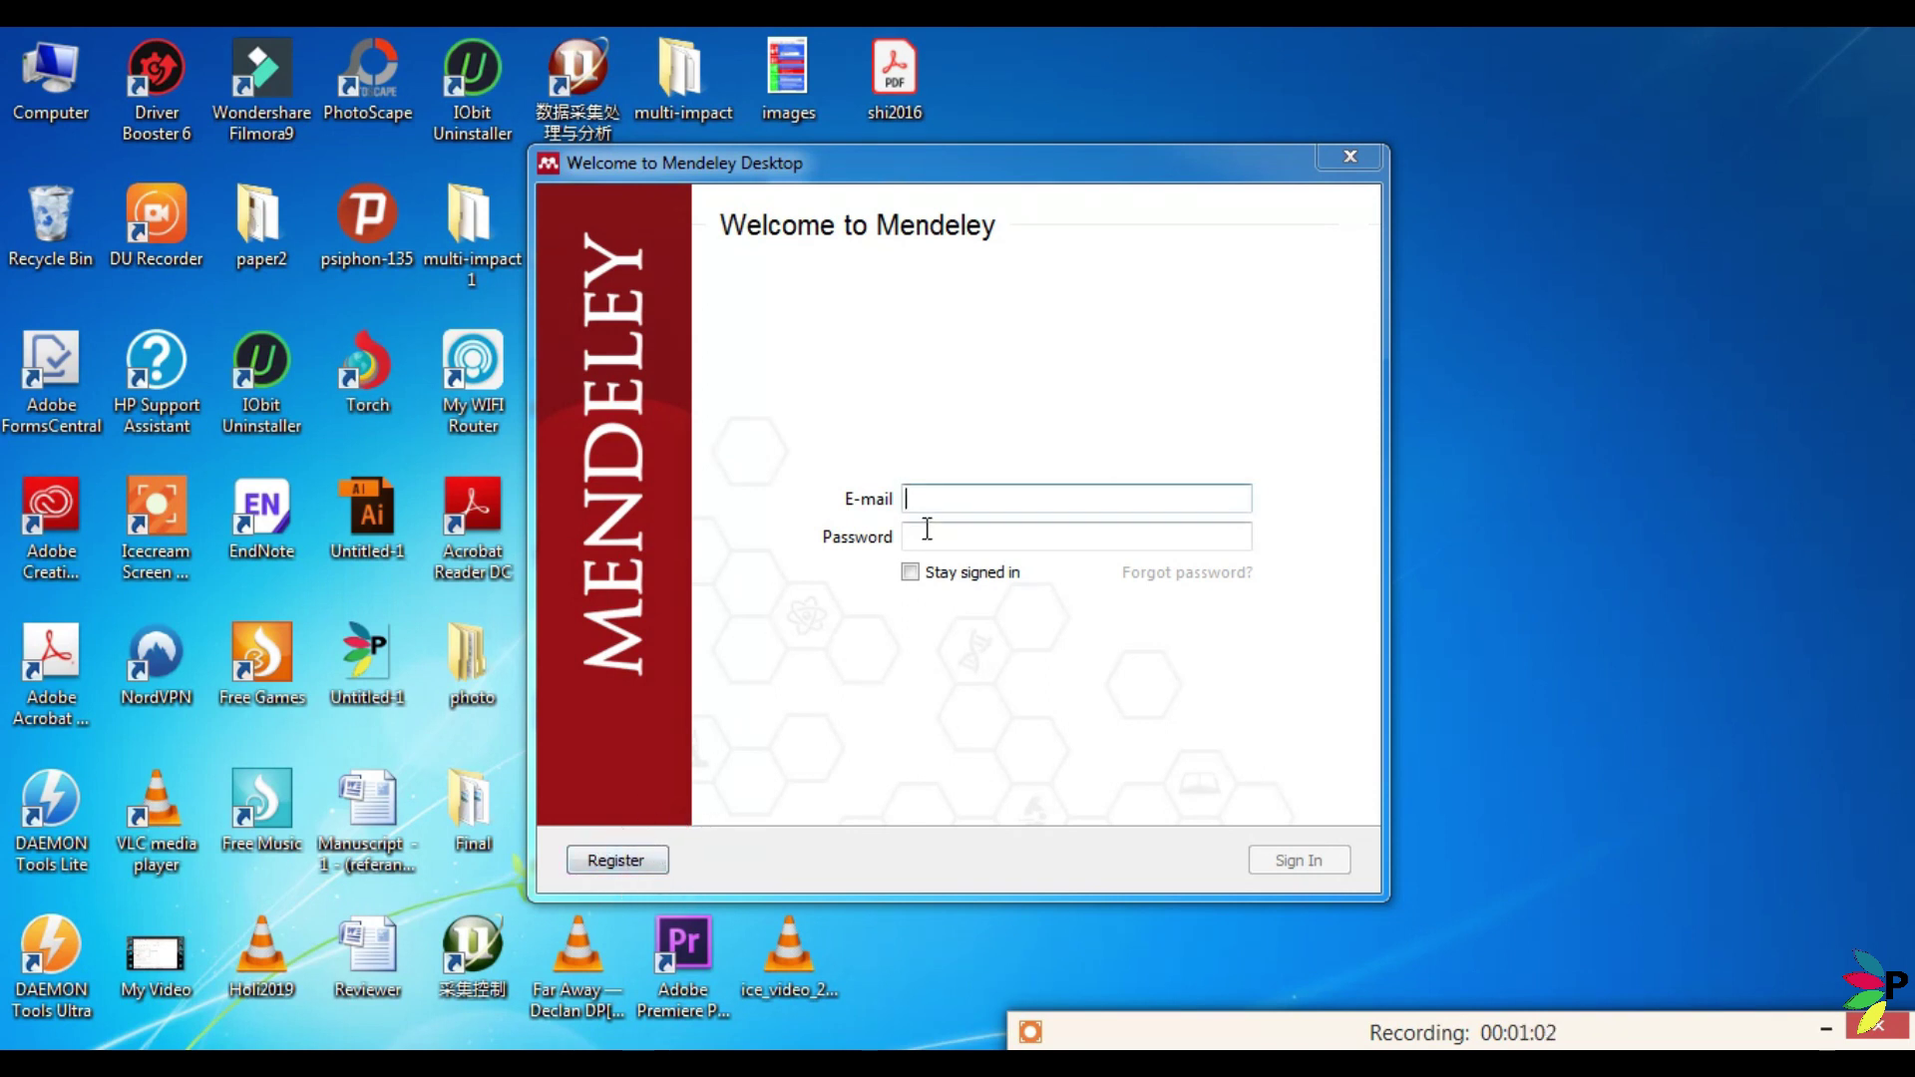
Sign in with the account e-mail and password, retyping the password after the first attempt fails.
left_click(969, 501)
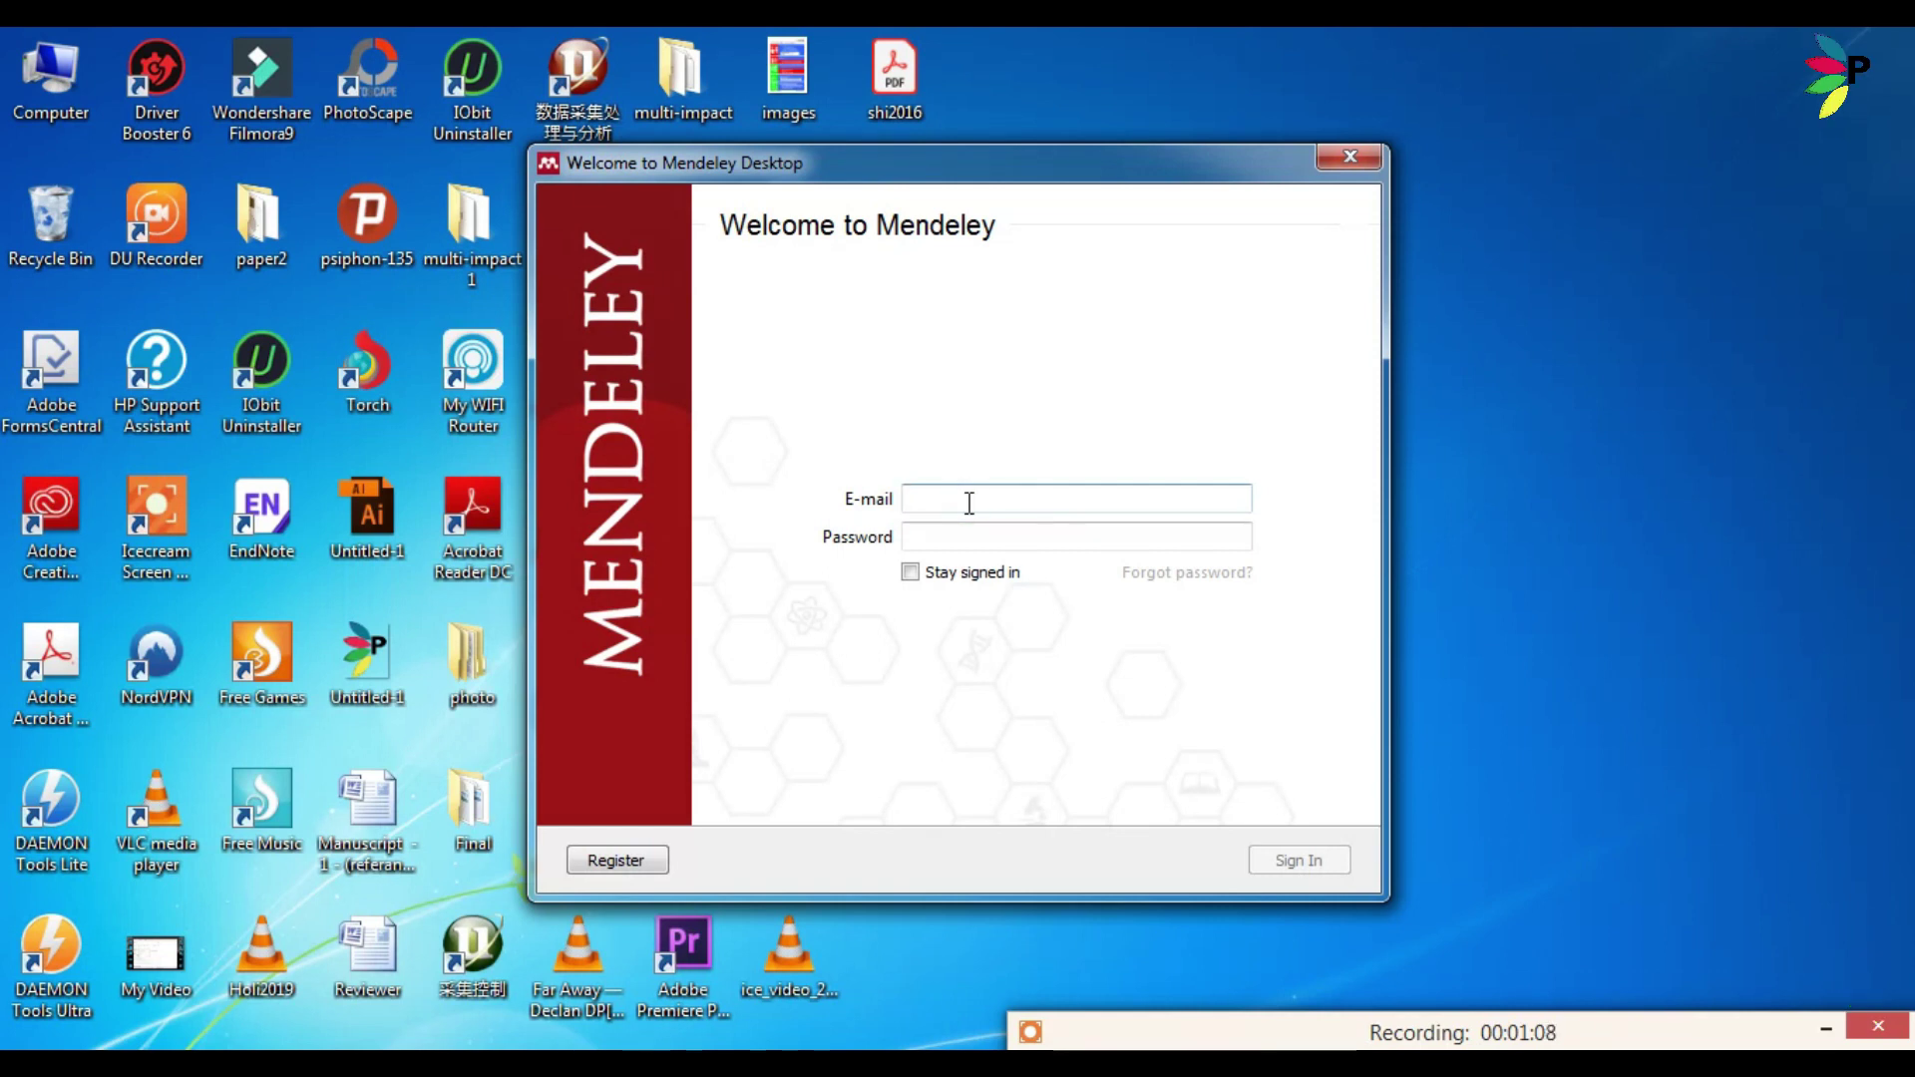
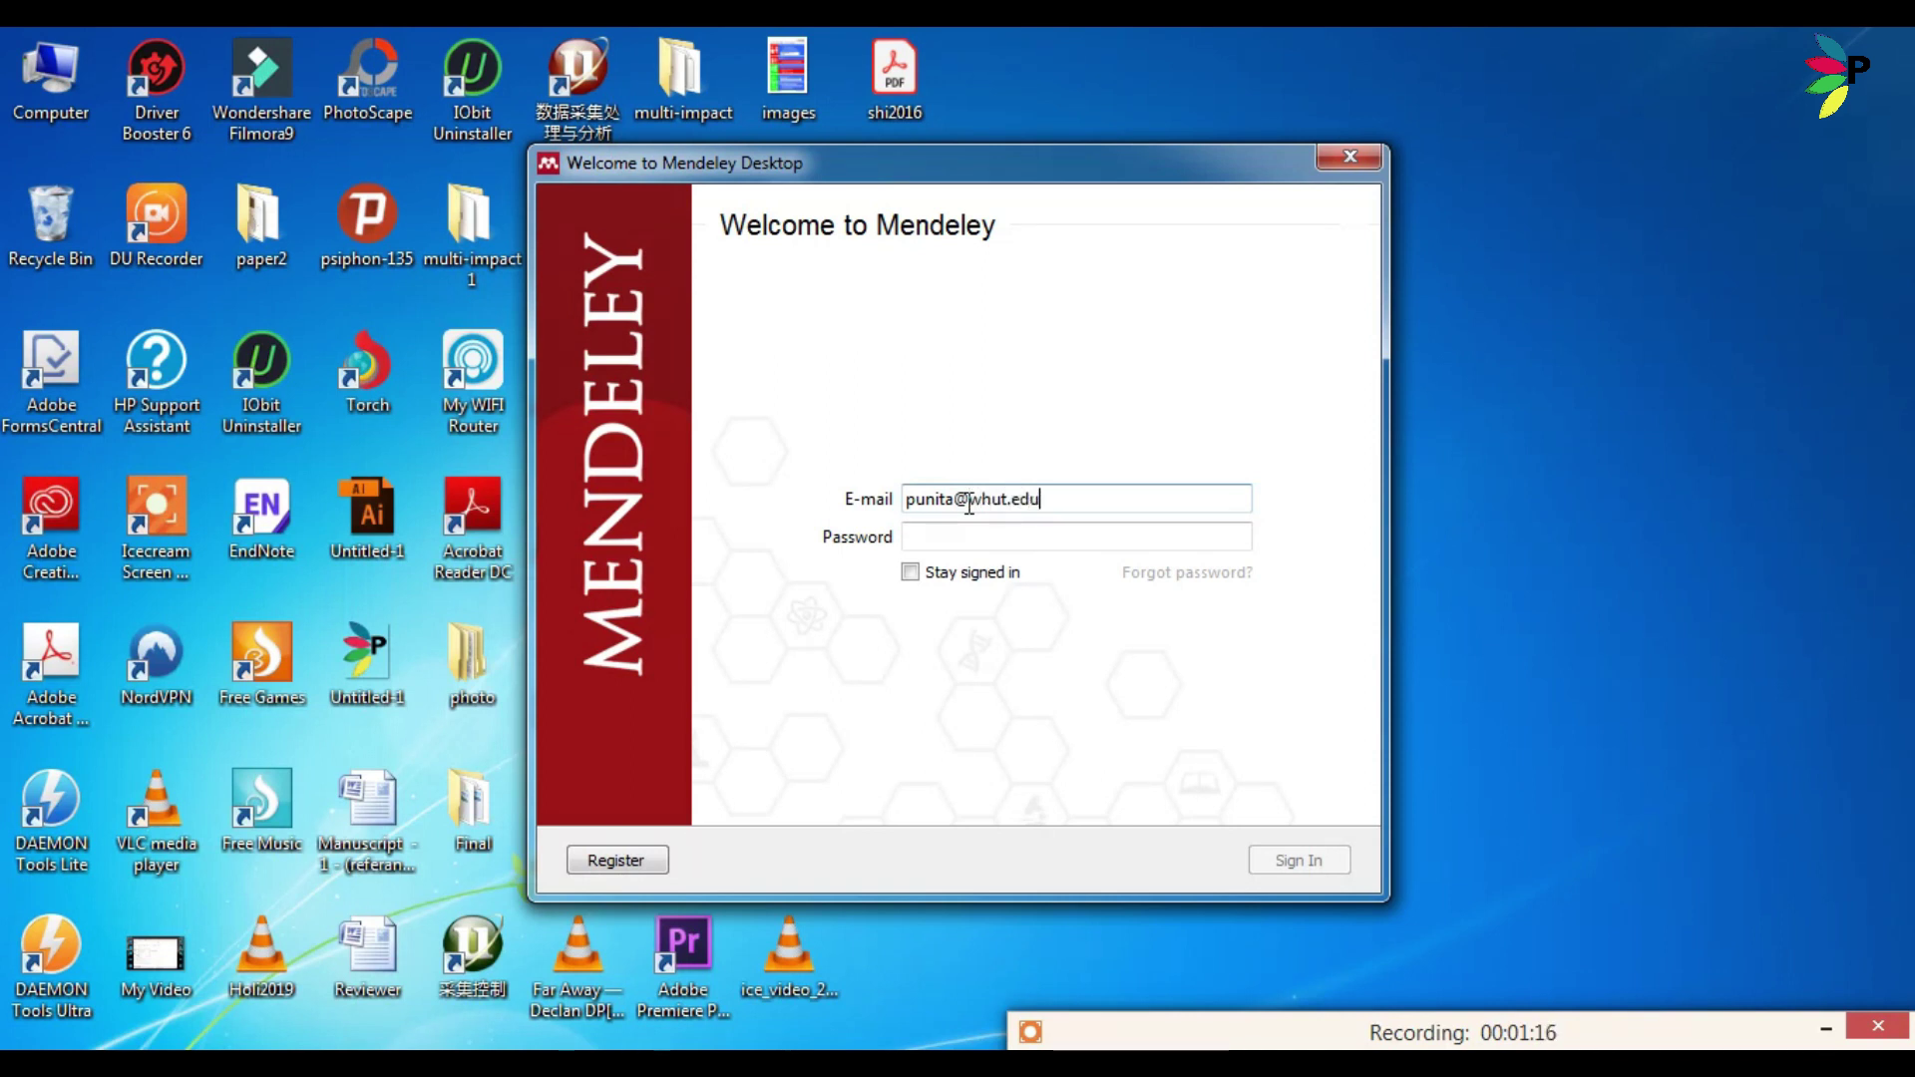
left_click(959, 536)
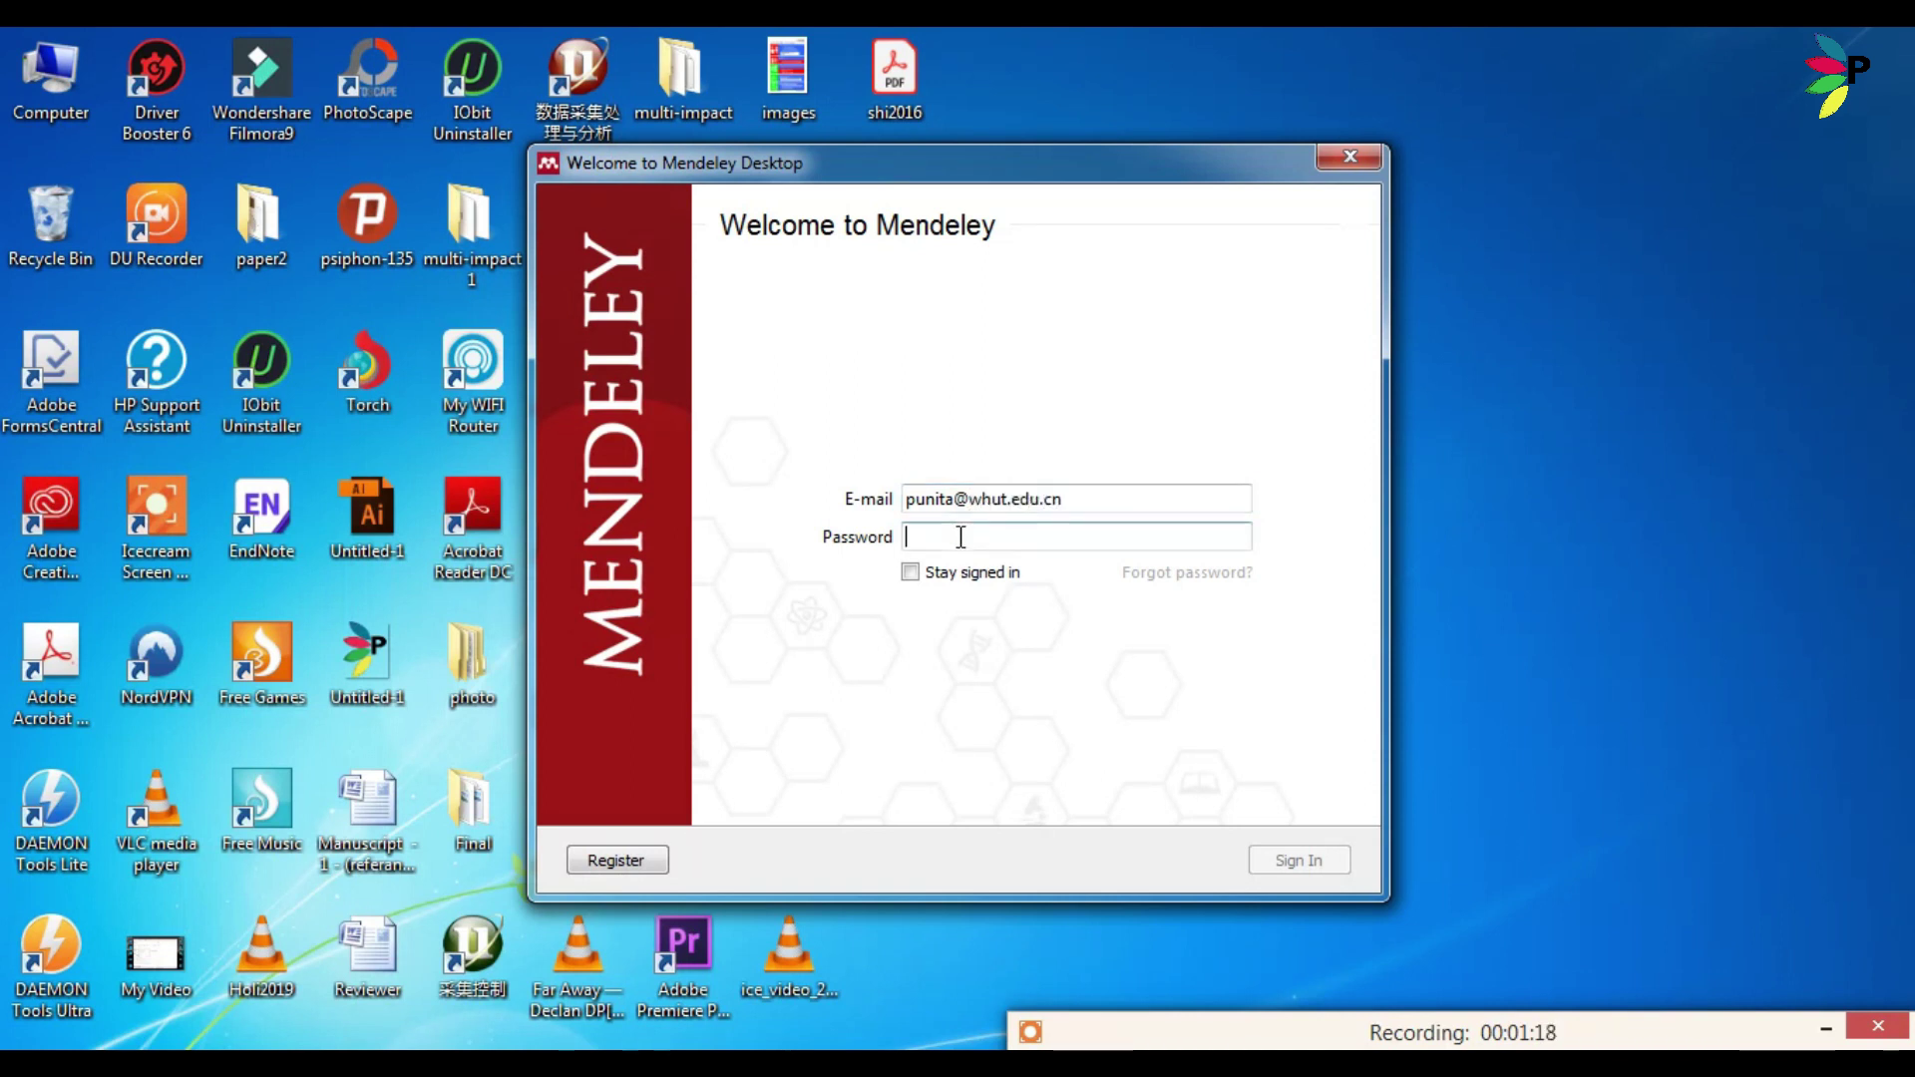
type("•••••••••")
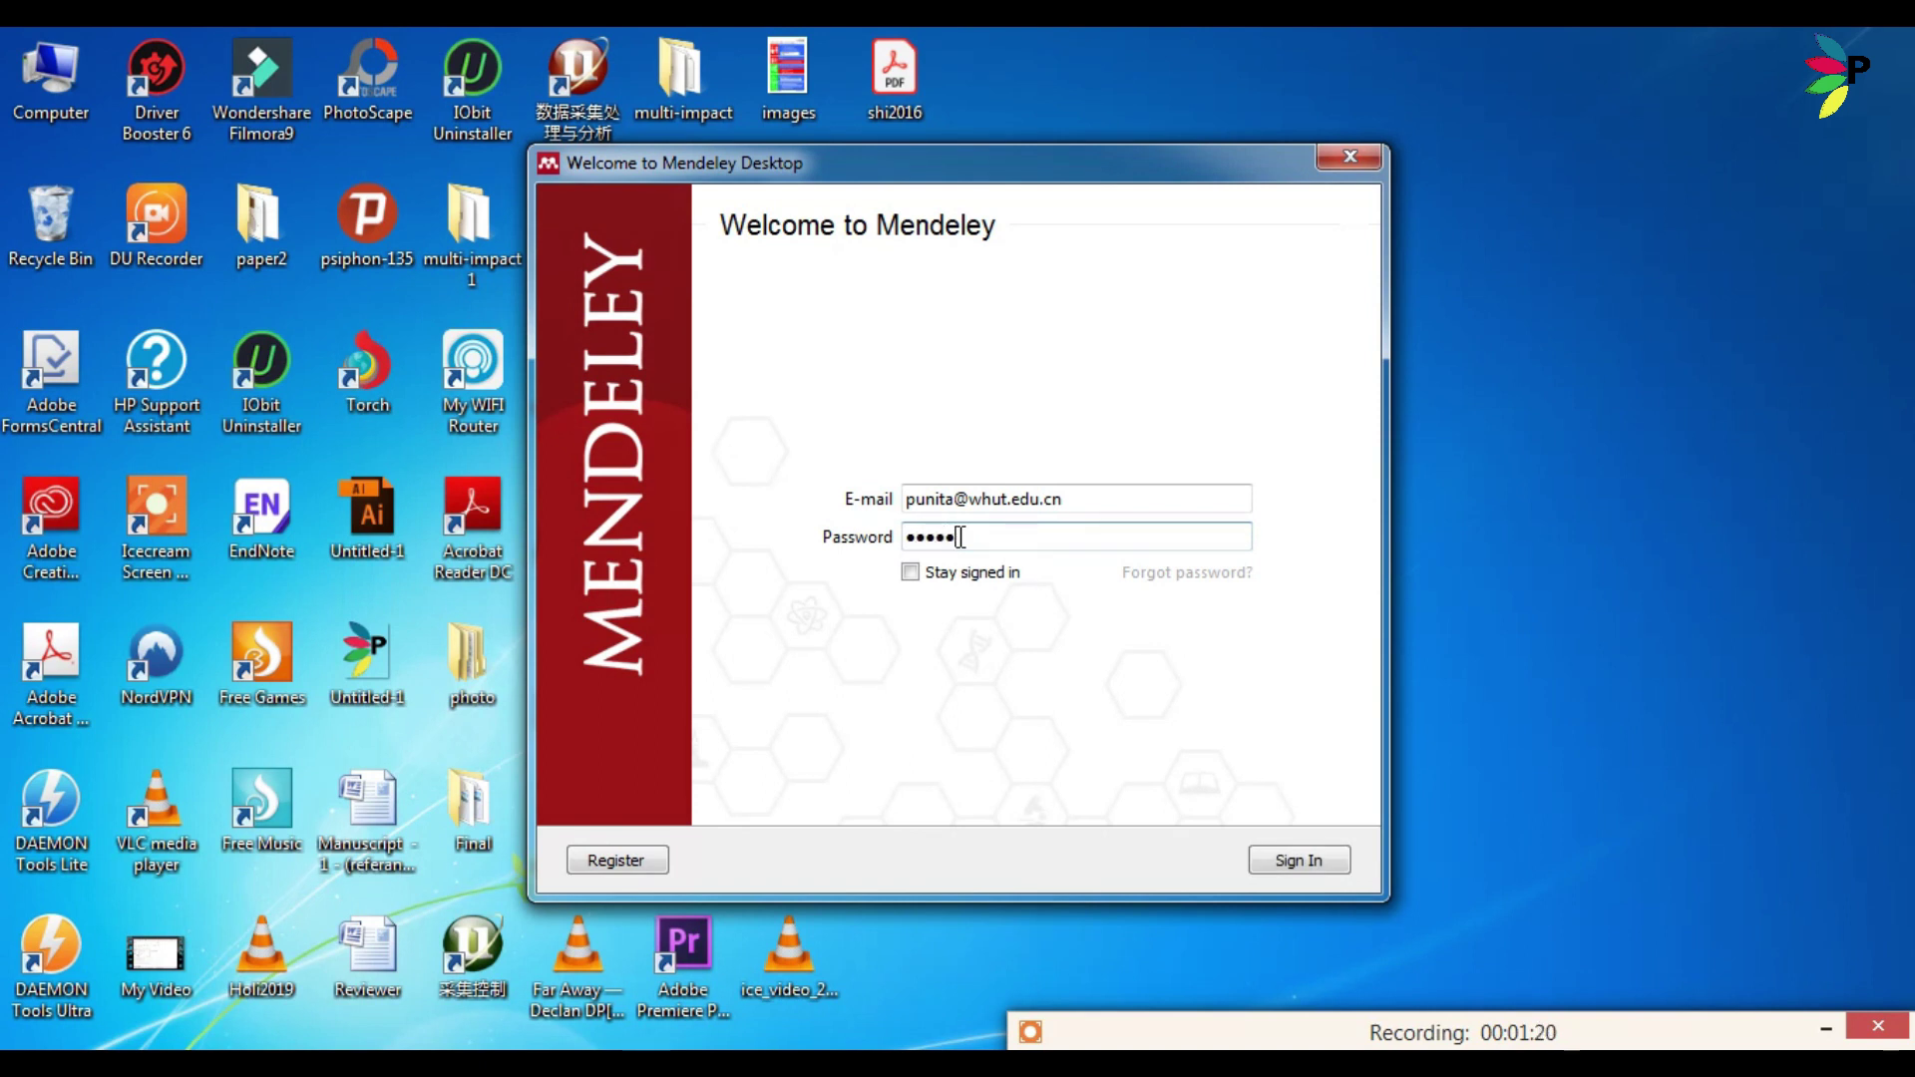
left_click(1282, 868)
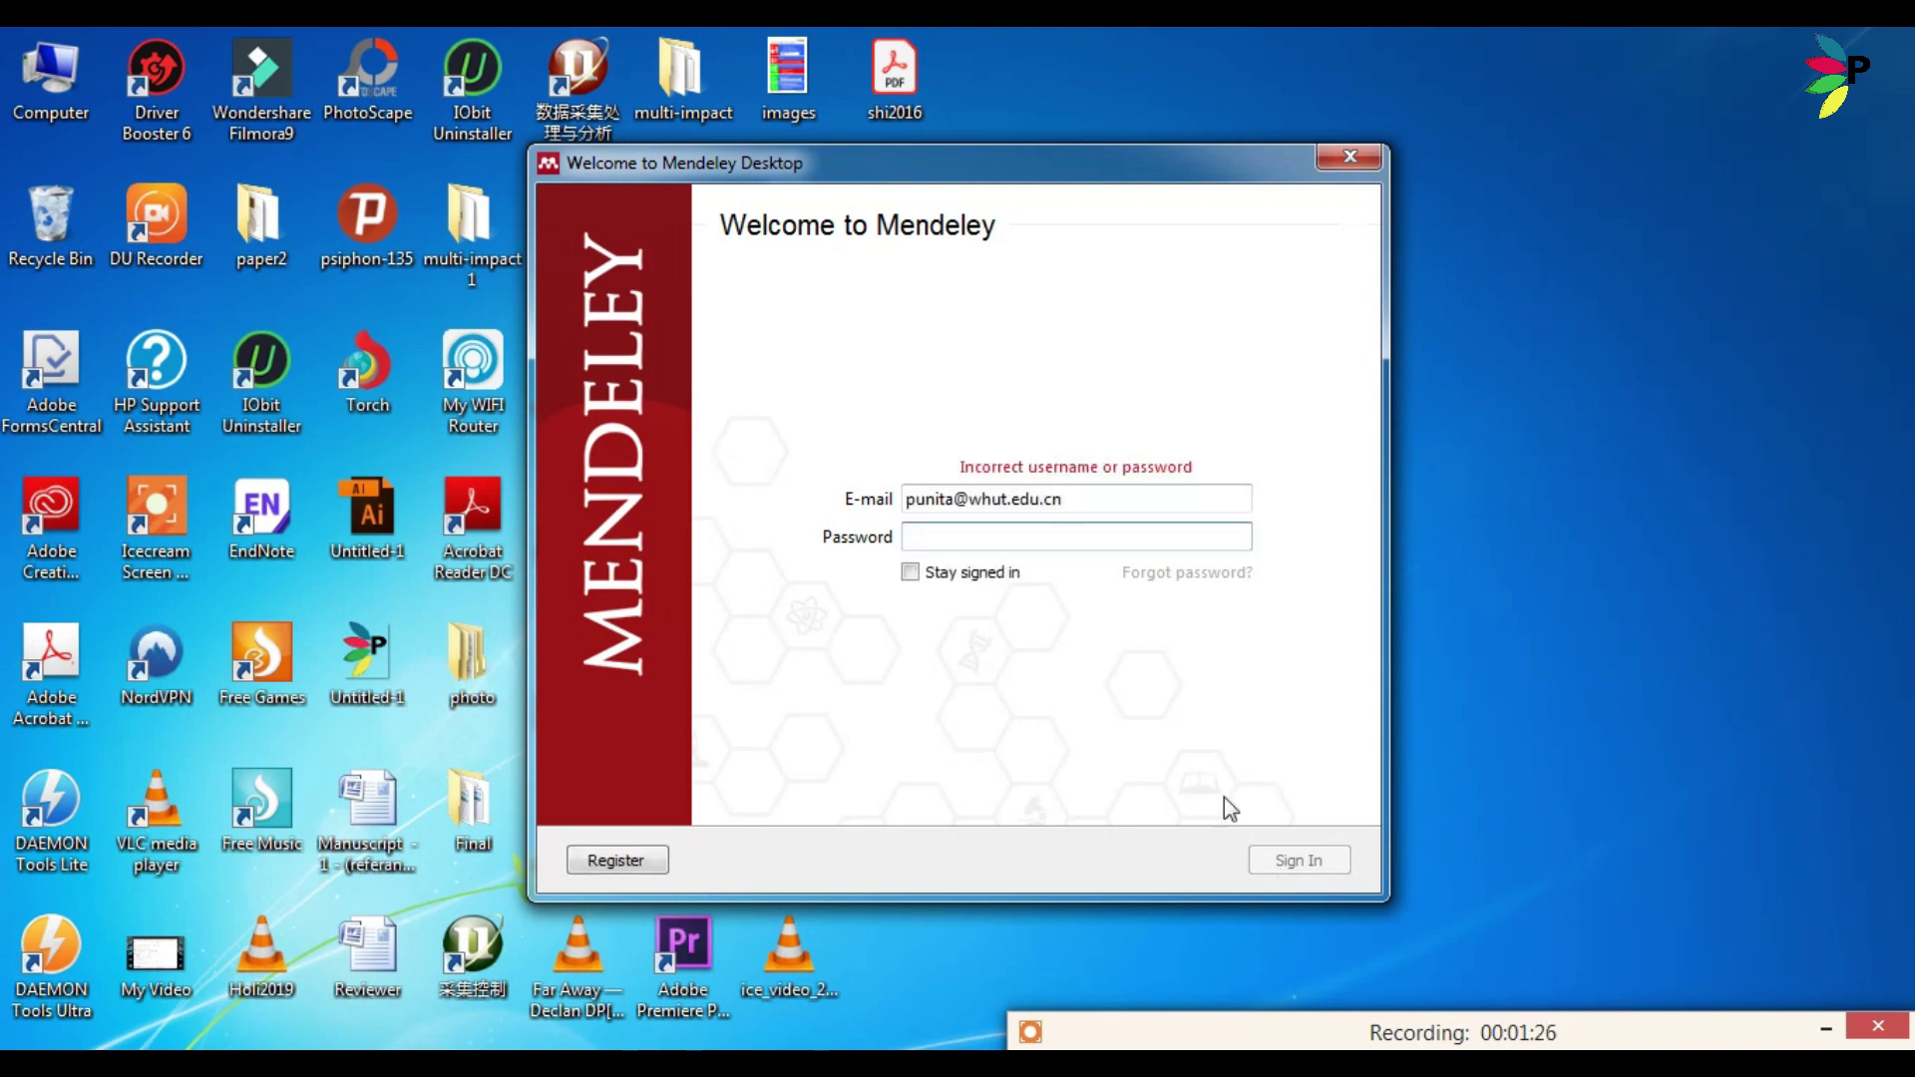
type("••••")
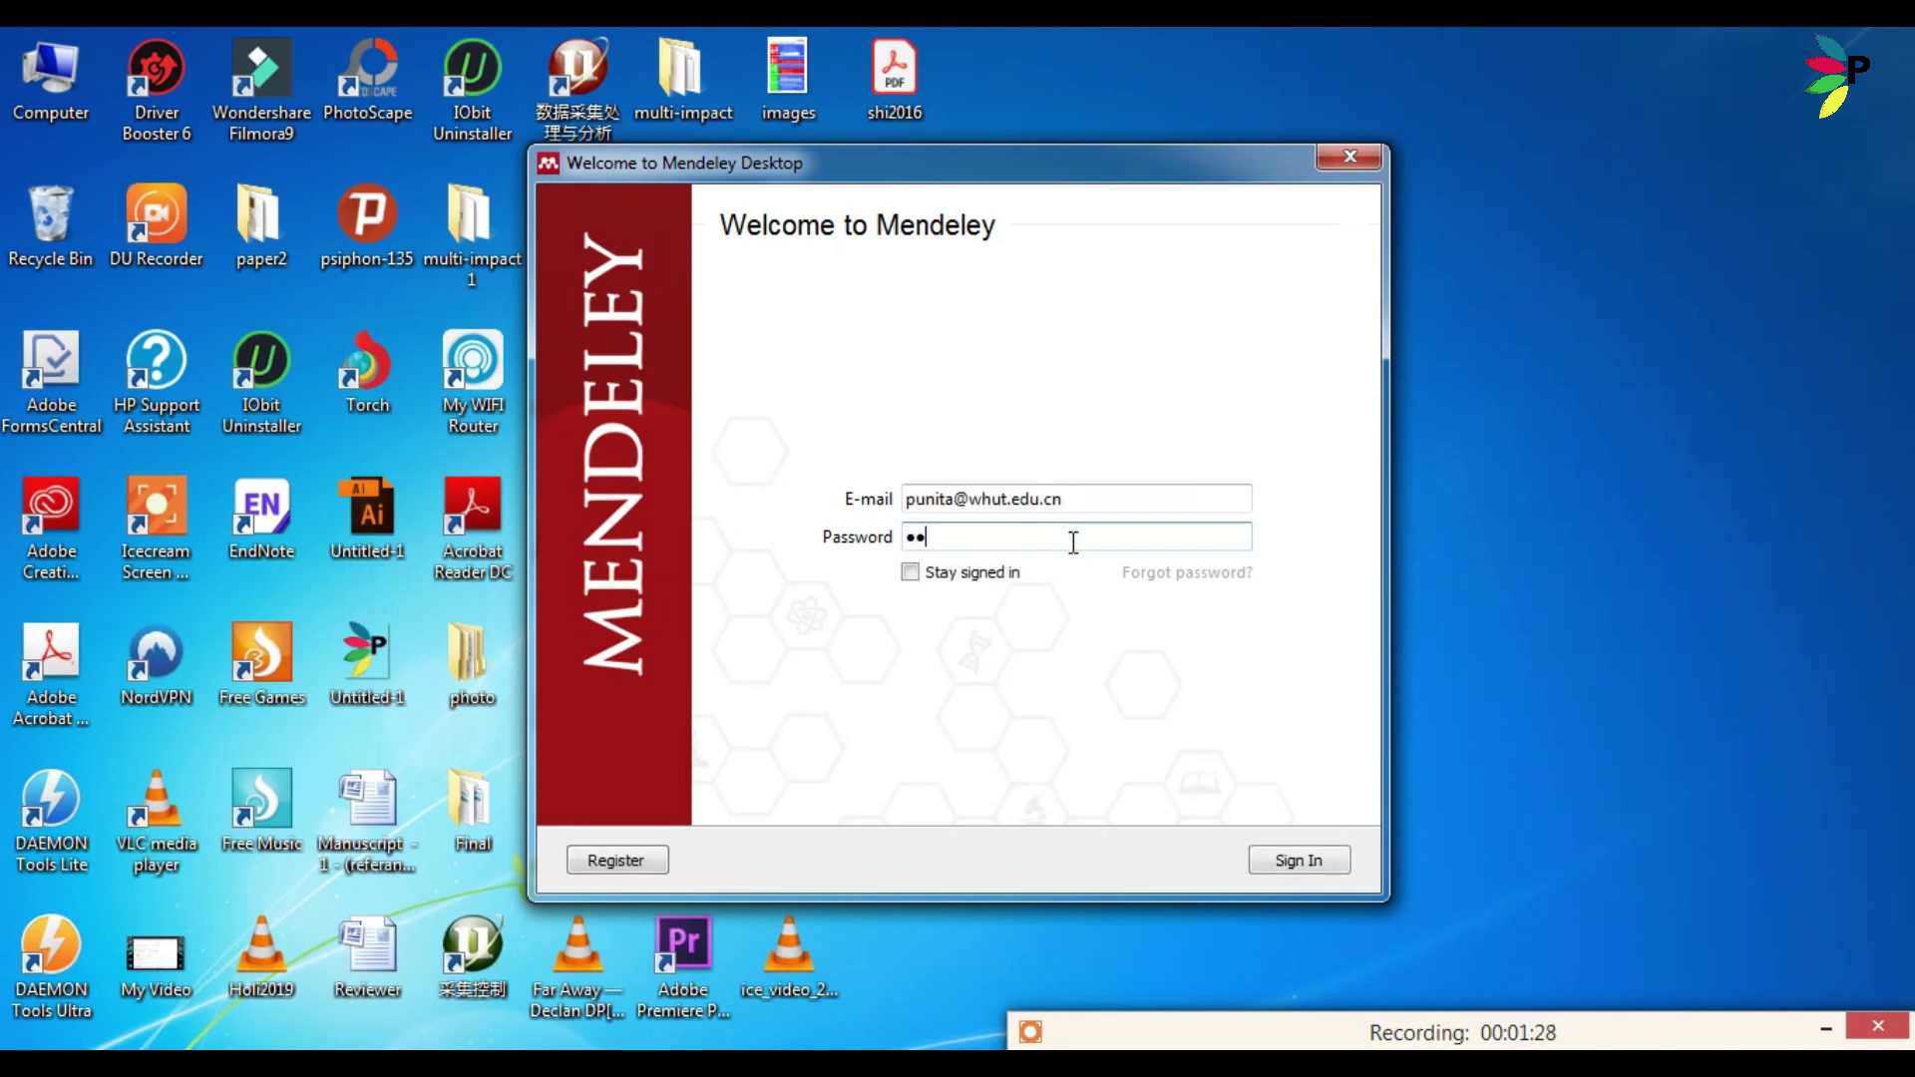
type("••••••")
key("Return")
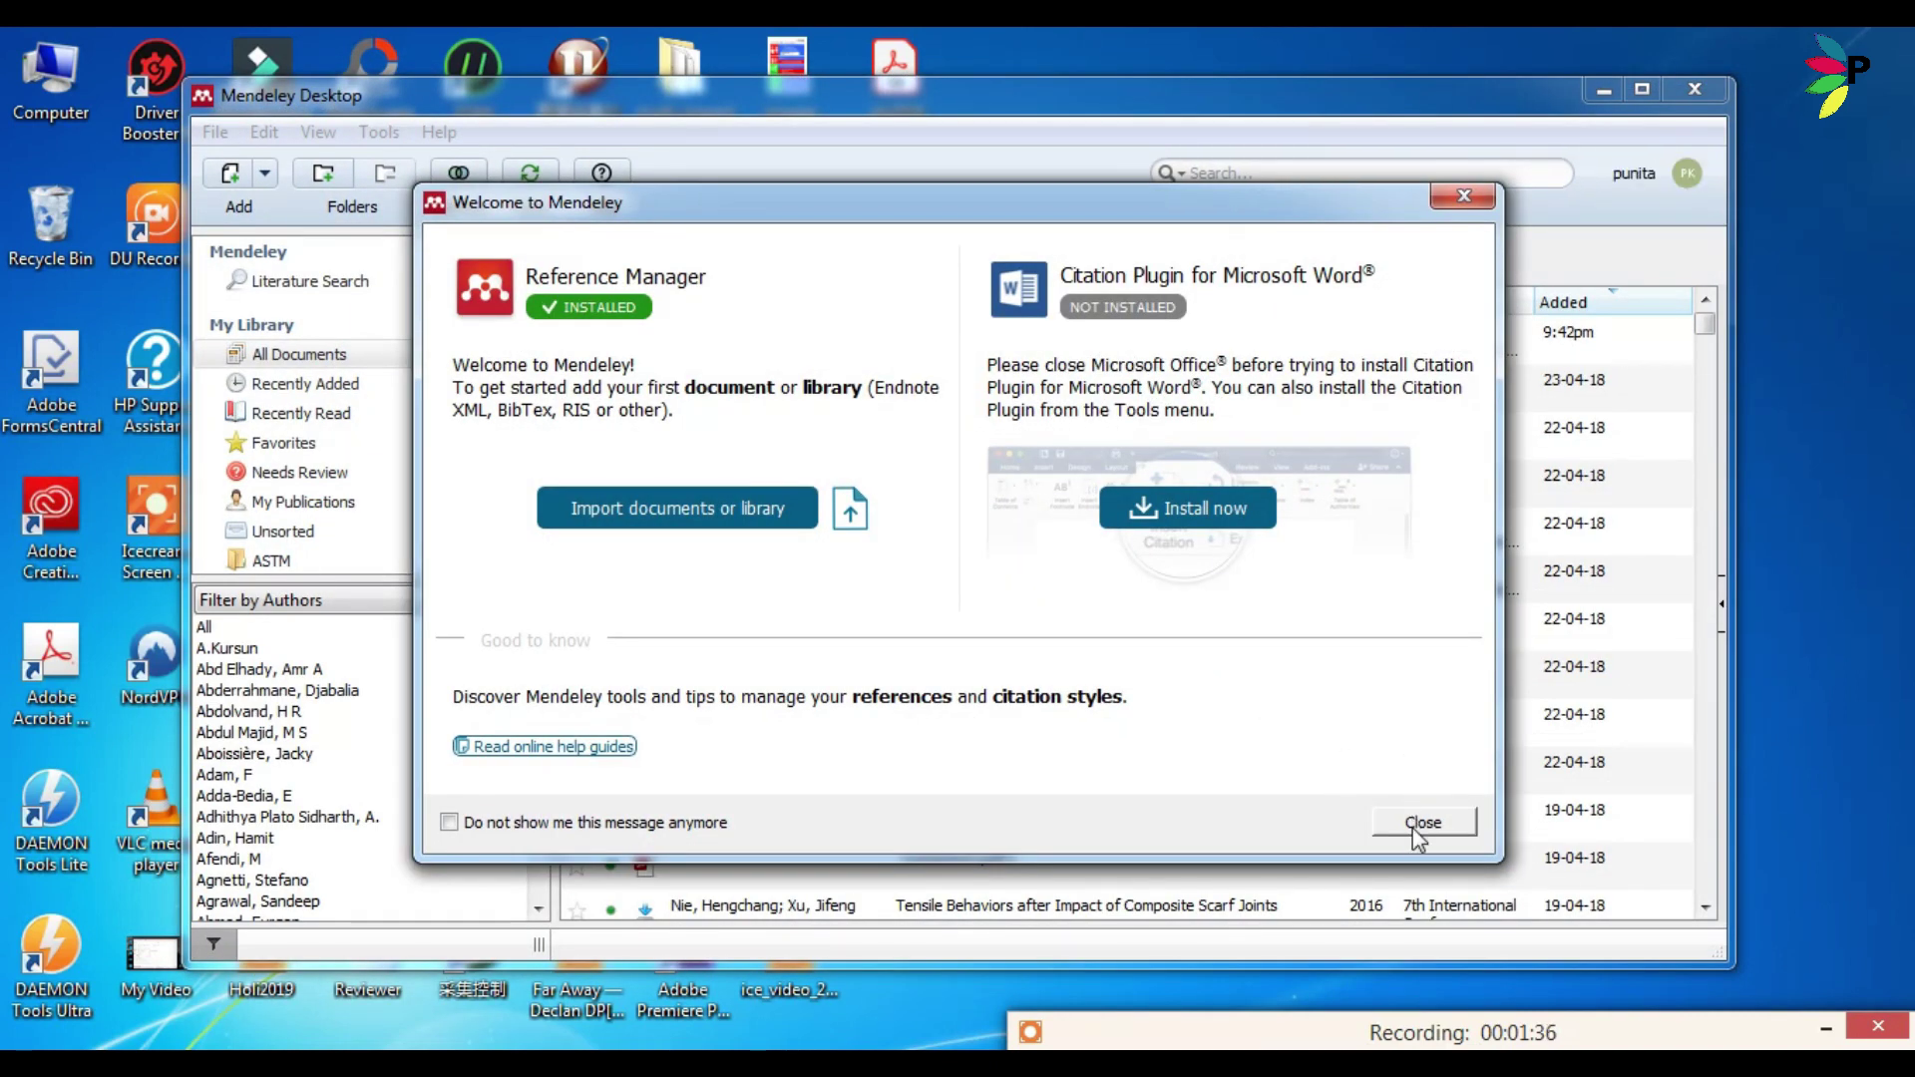
Close the welcome dialog and the Add and Create tip, and cancel the background file download.
left_click(1423, 823)
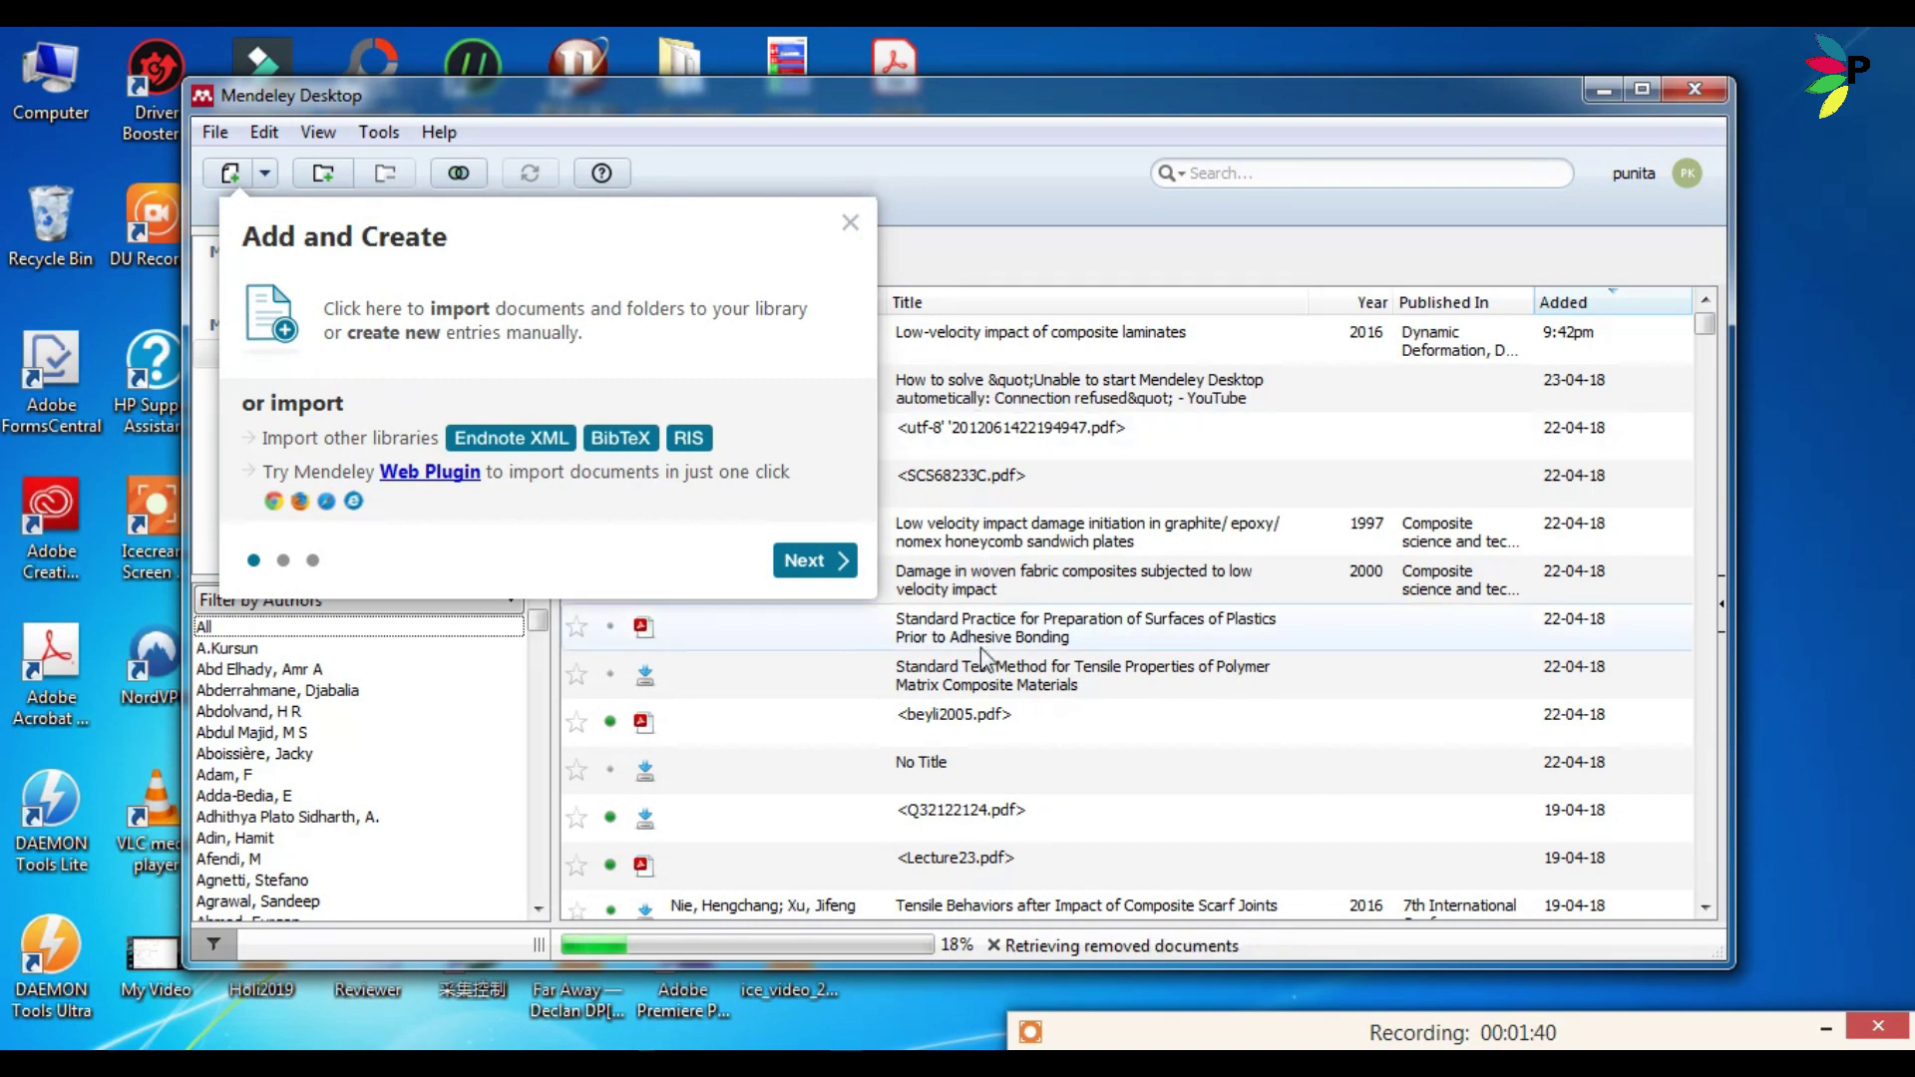
left_click(850, 222)
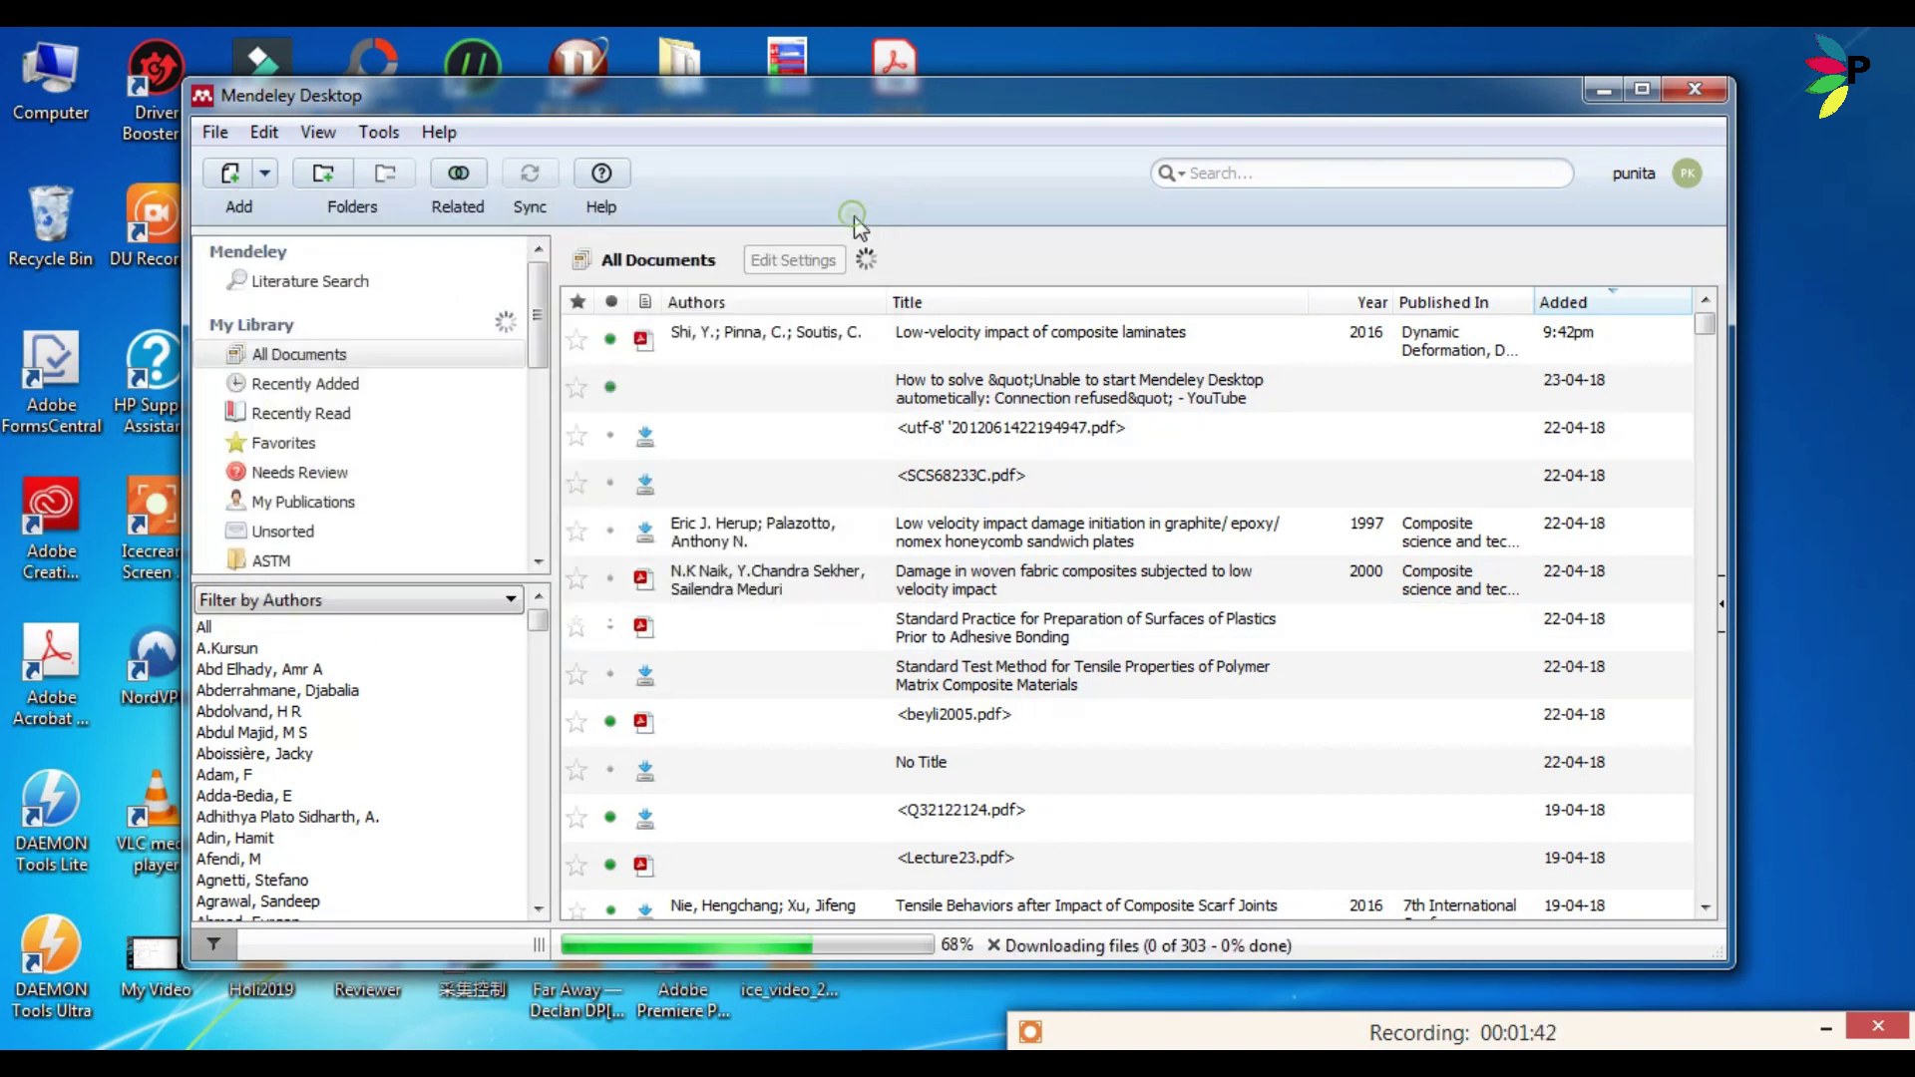
left_click(994, 947)
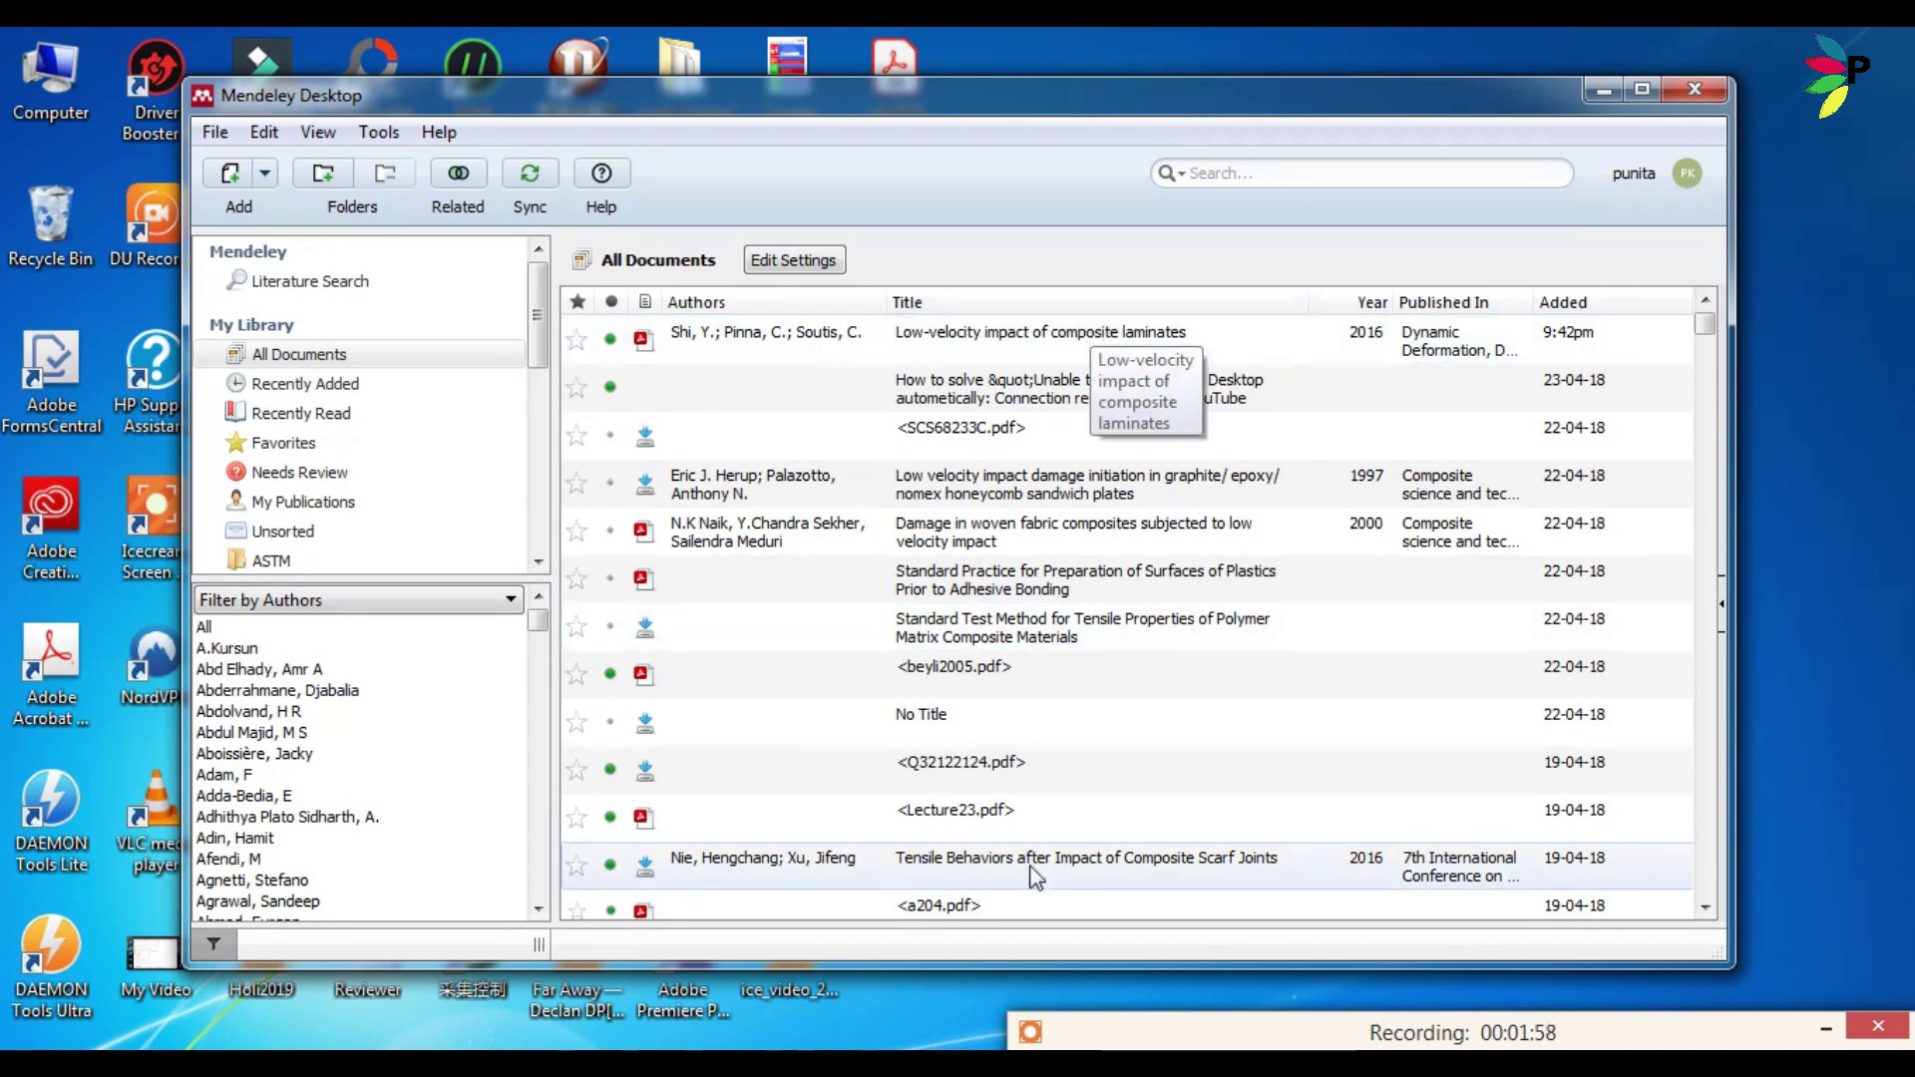
left_click(1222, 1037)
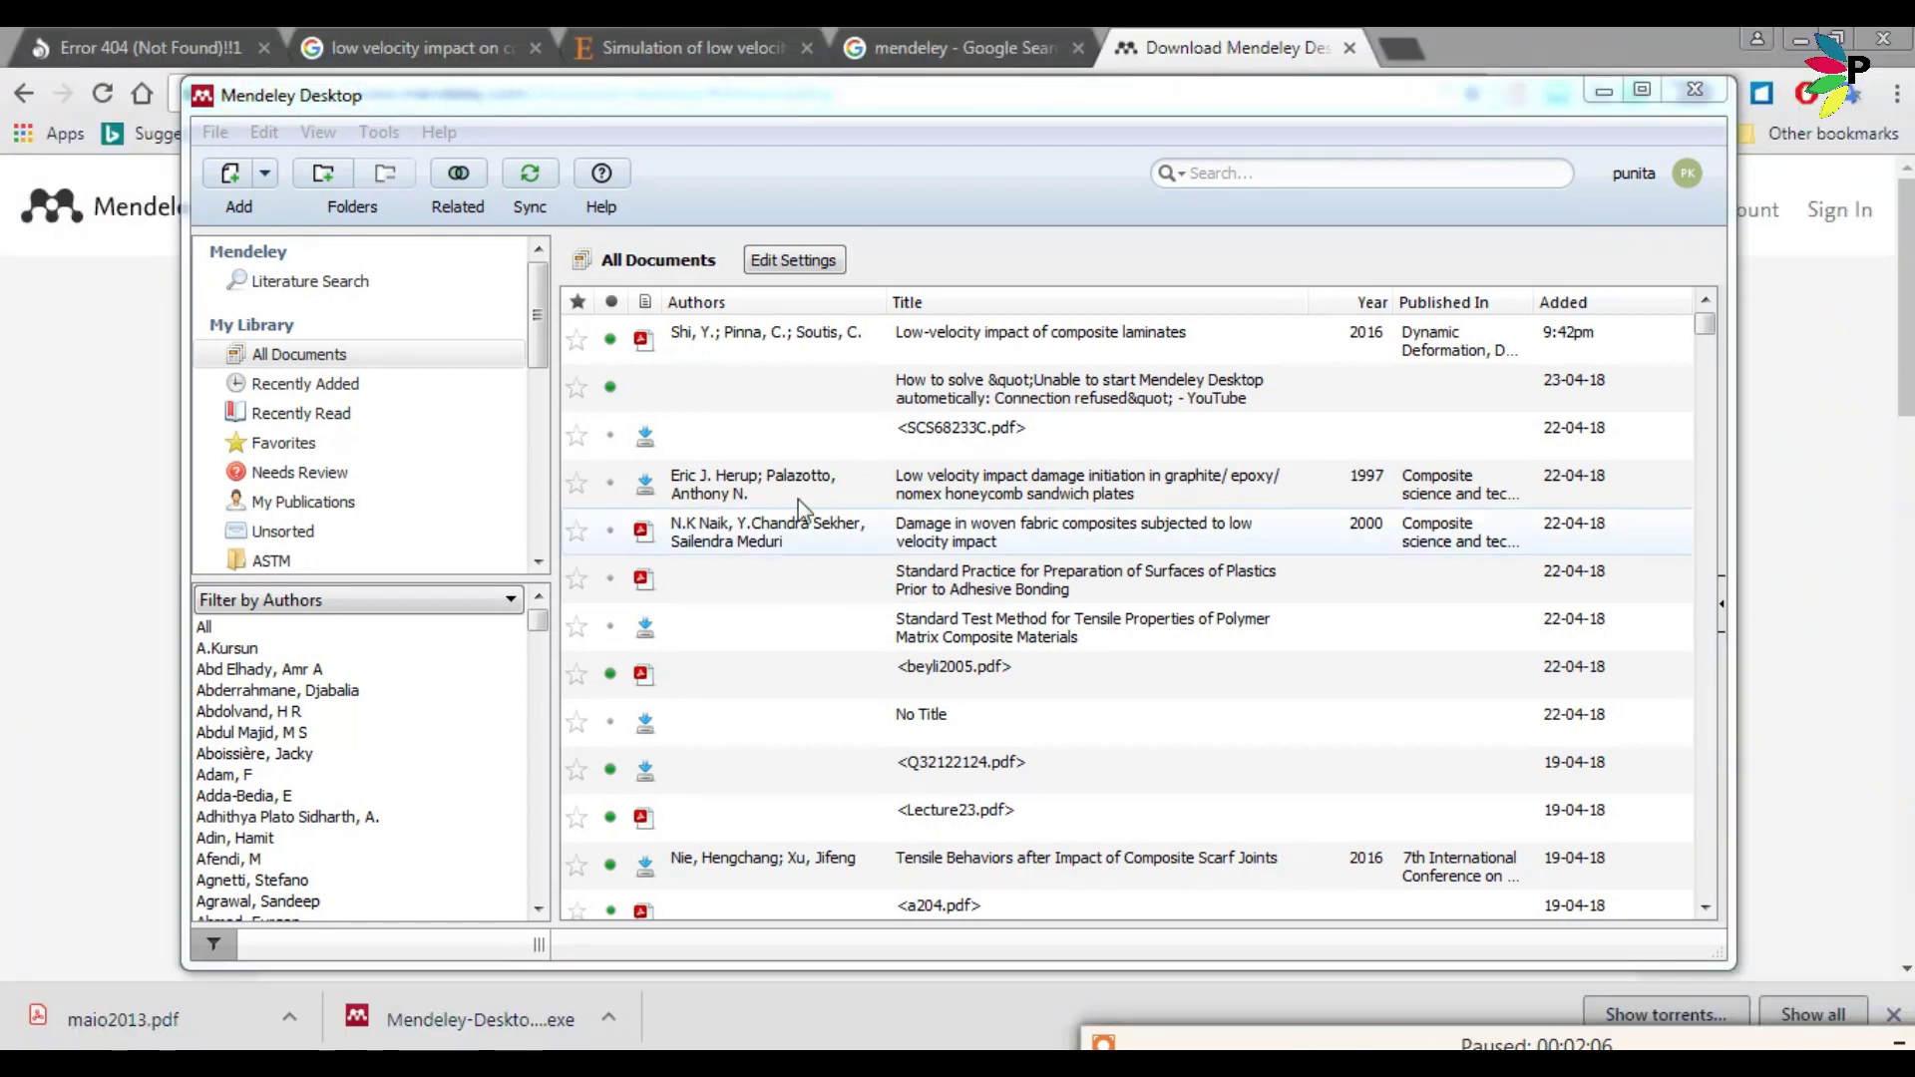
Import maio2013.pdf from the Desktop with Add Files and decline reviewing the other PDF.
left_click(214, 135)
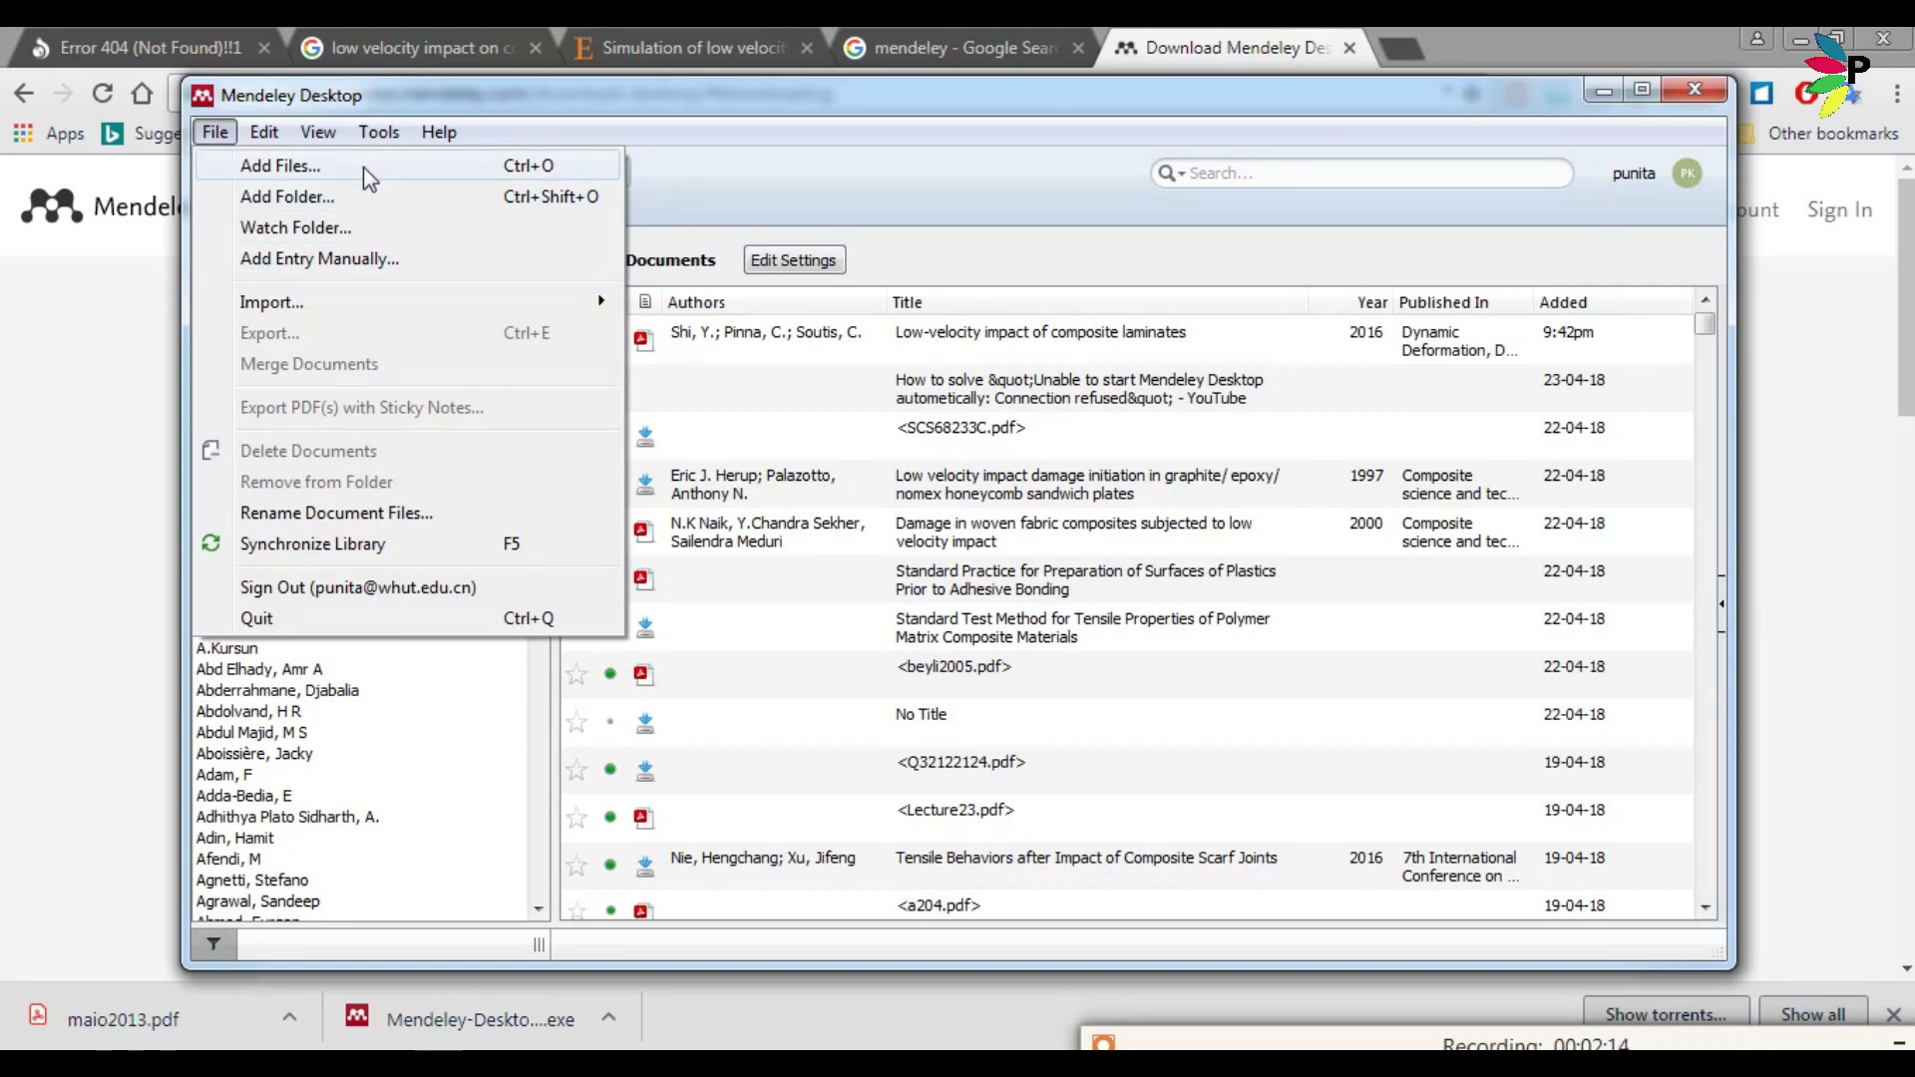
left_click(363, 166)
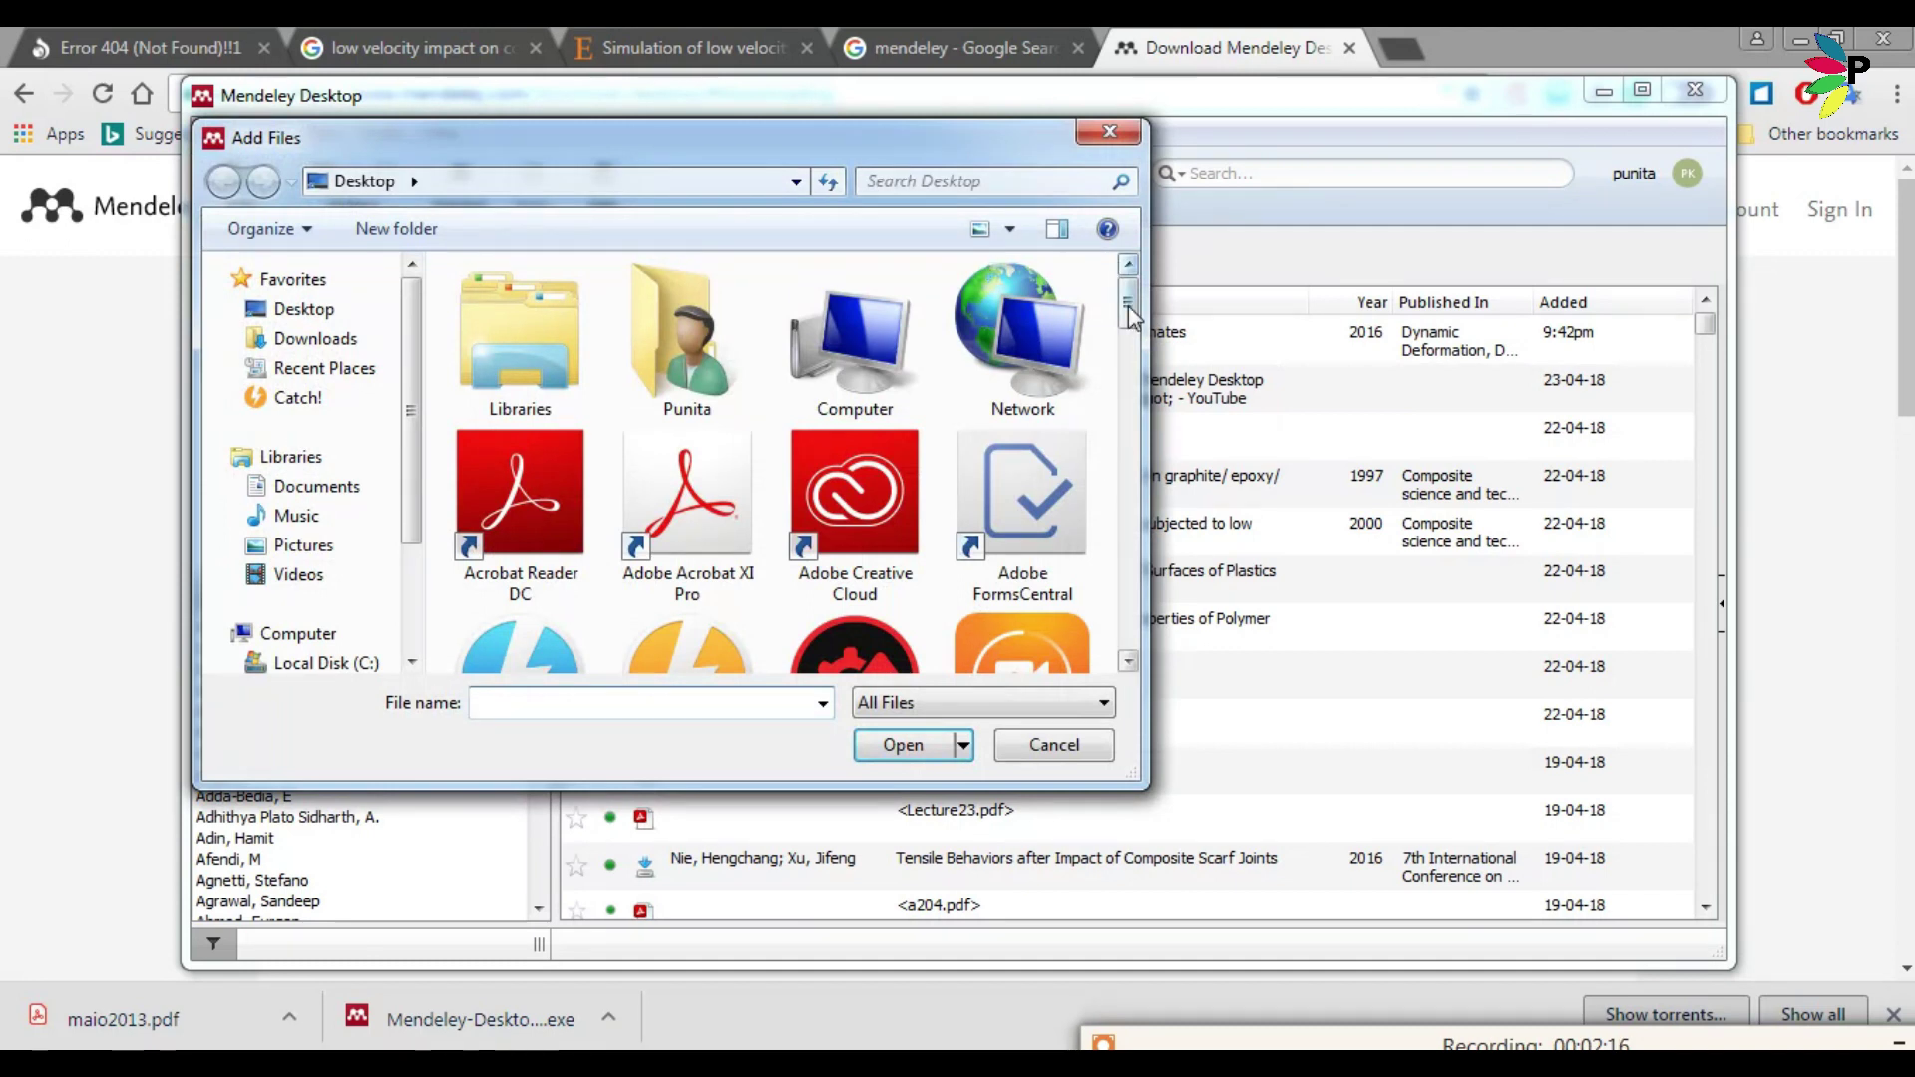
left_click_drag(1128, 301, 1131, 633)
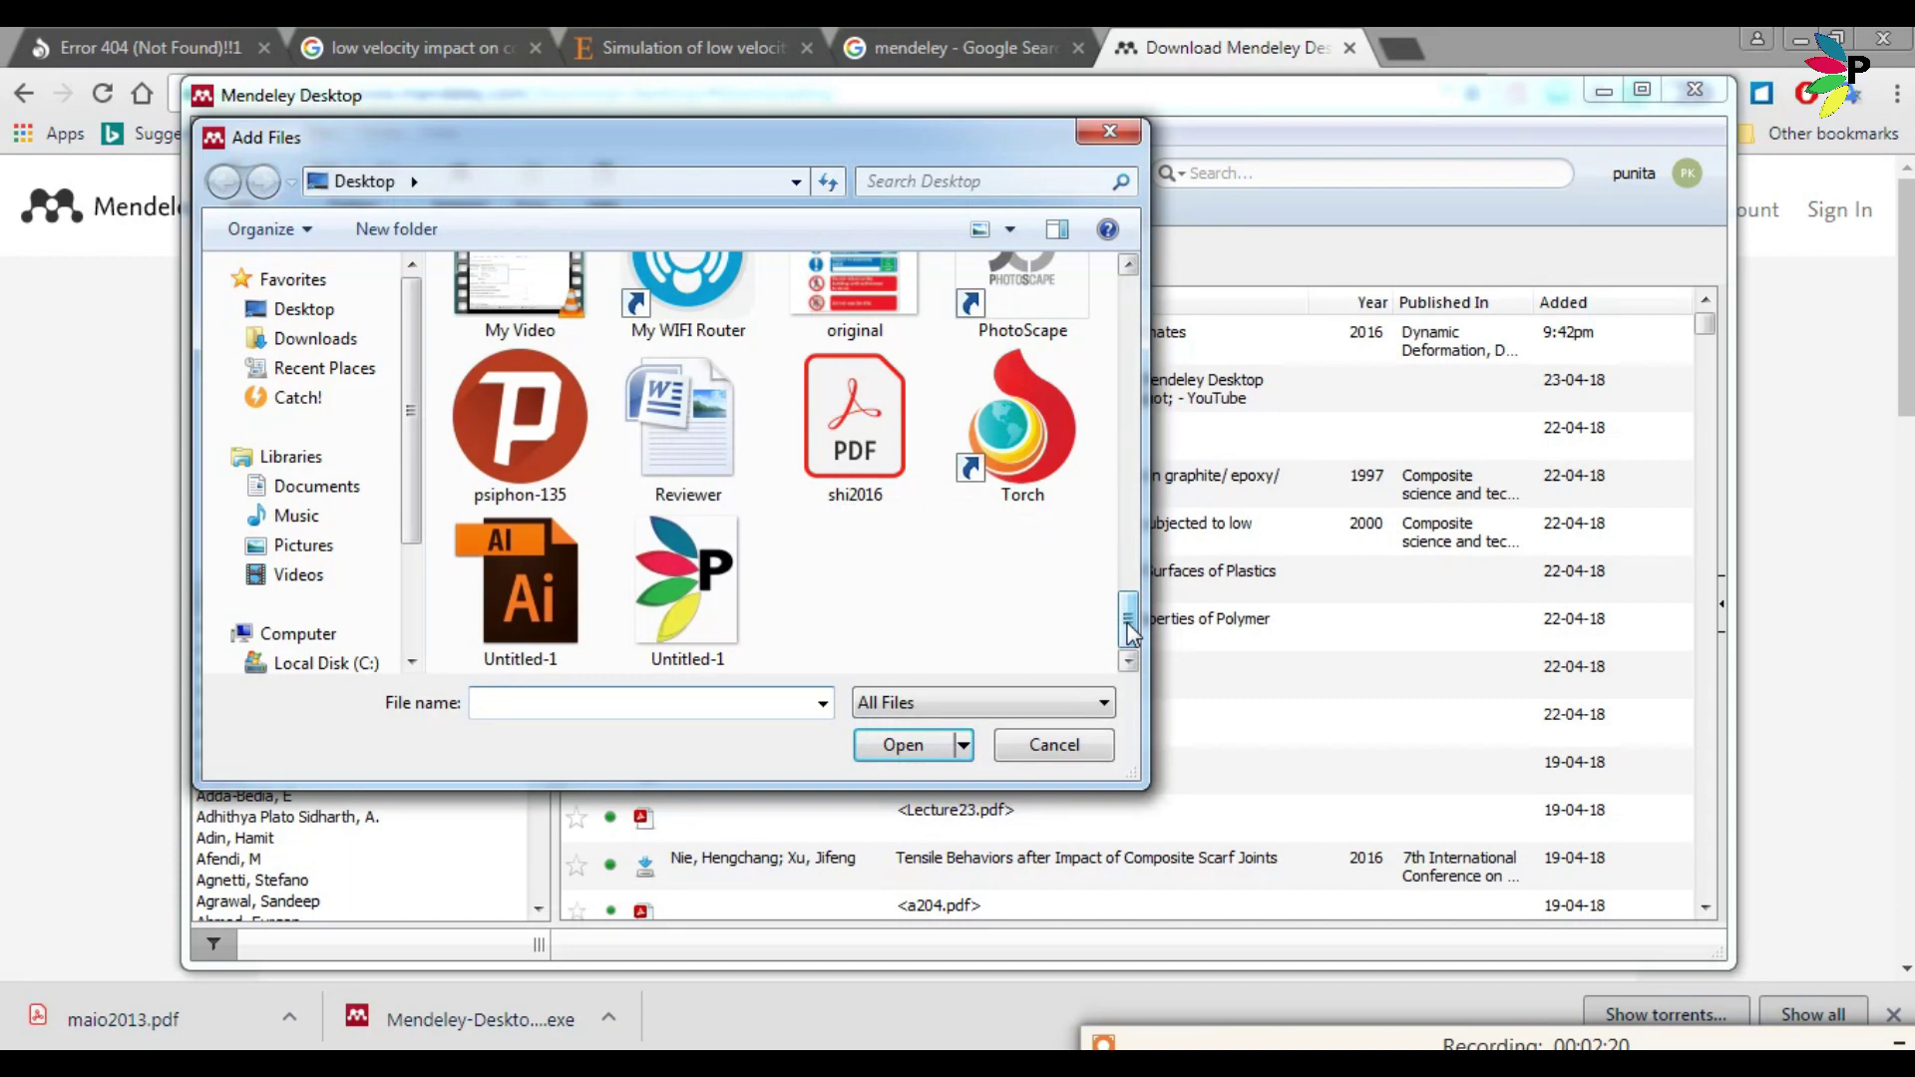
left_click_drag(1130, 623, 1130, 564)
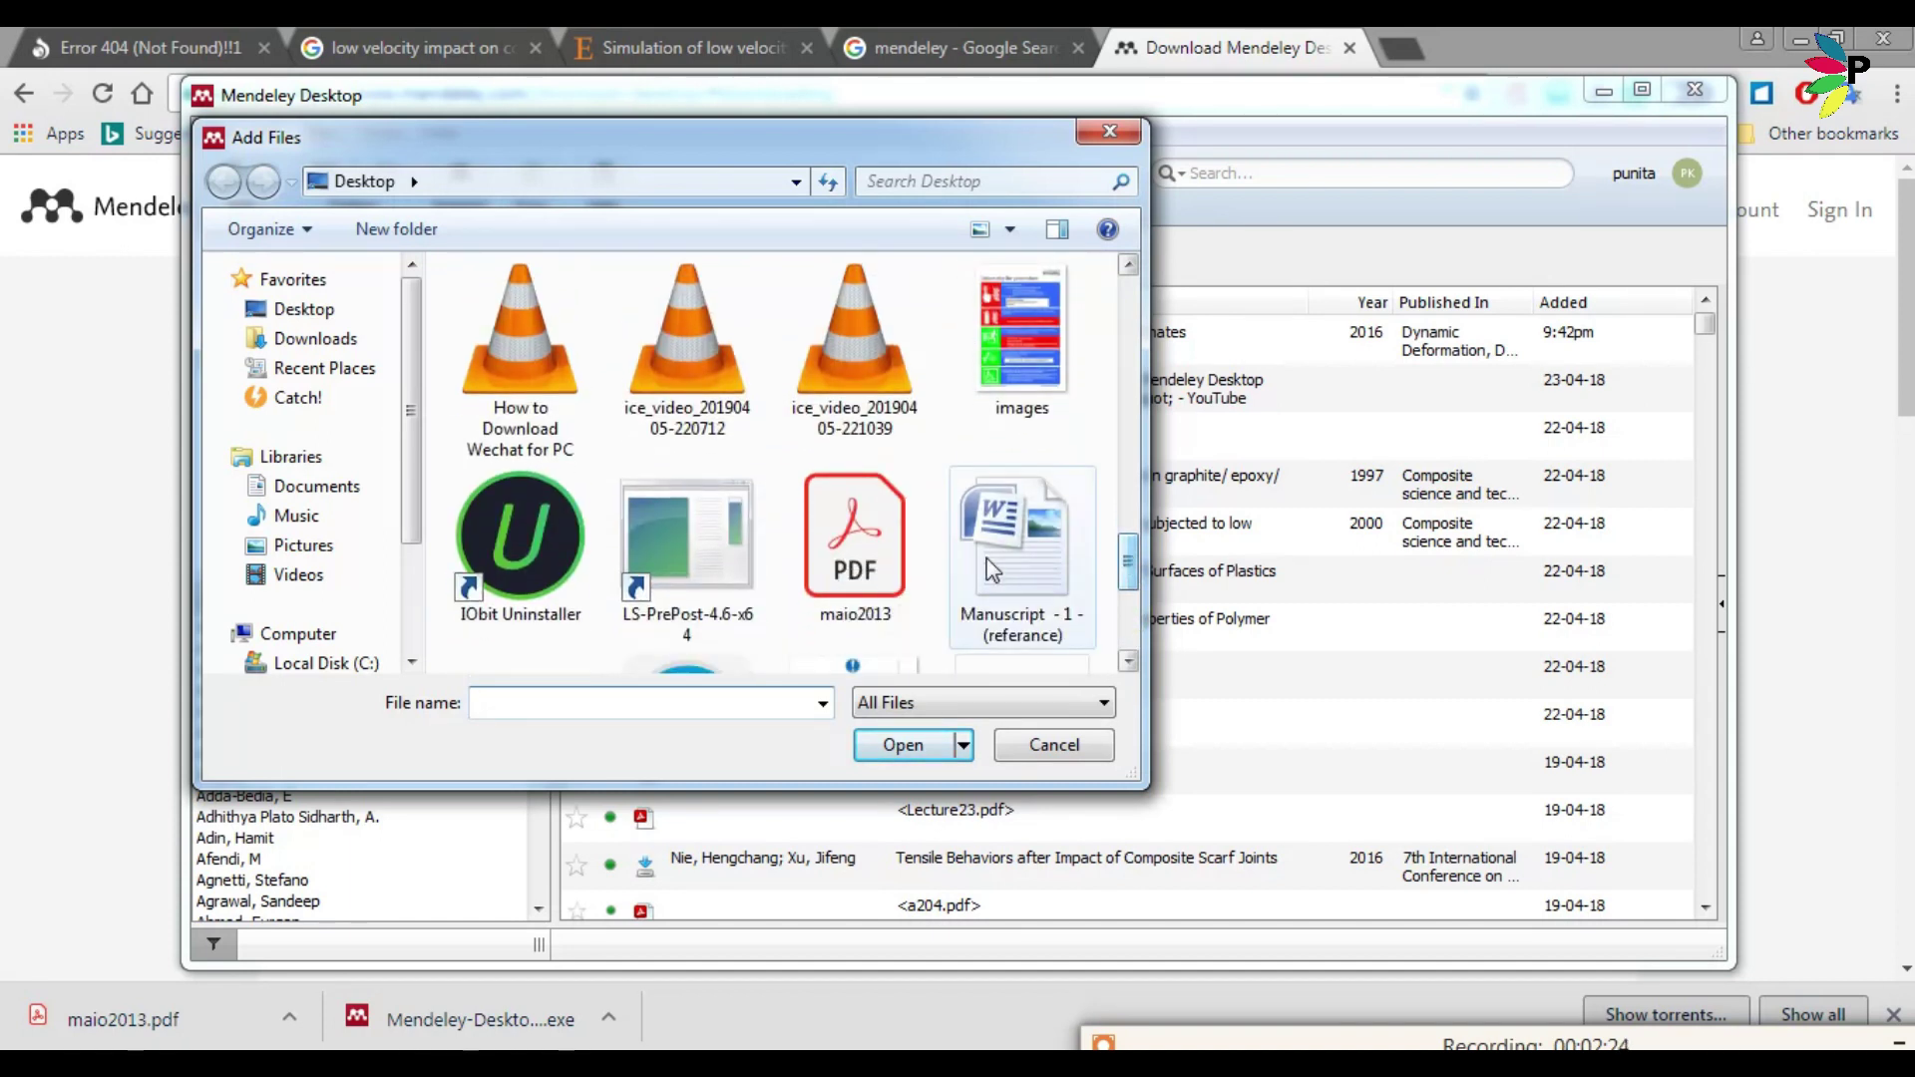
left_click(893, 544)
left_click(919, 753)
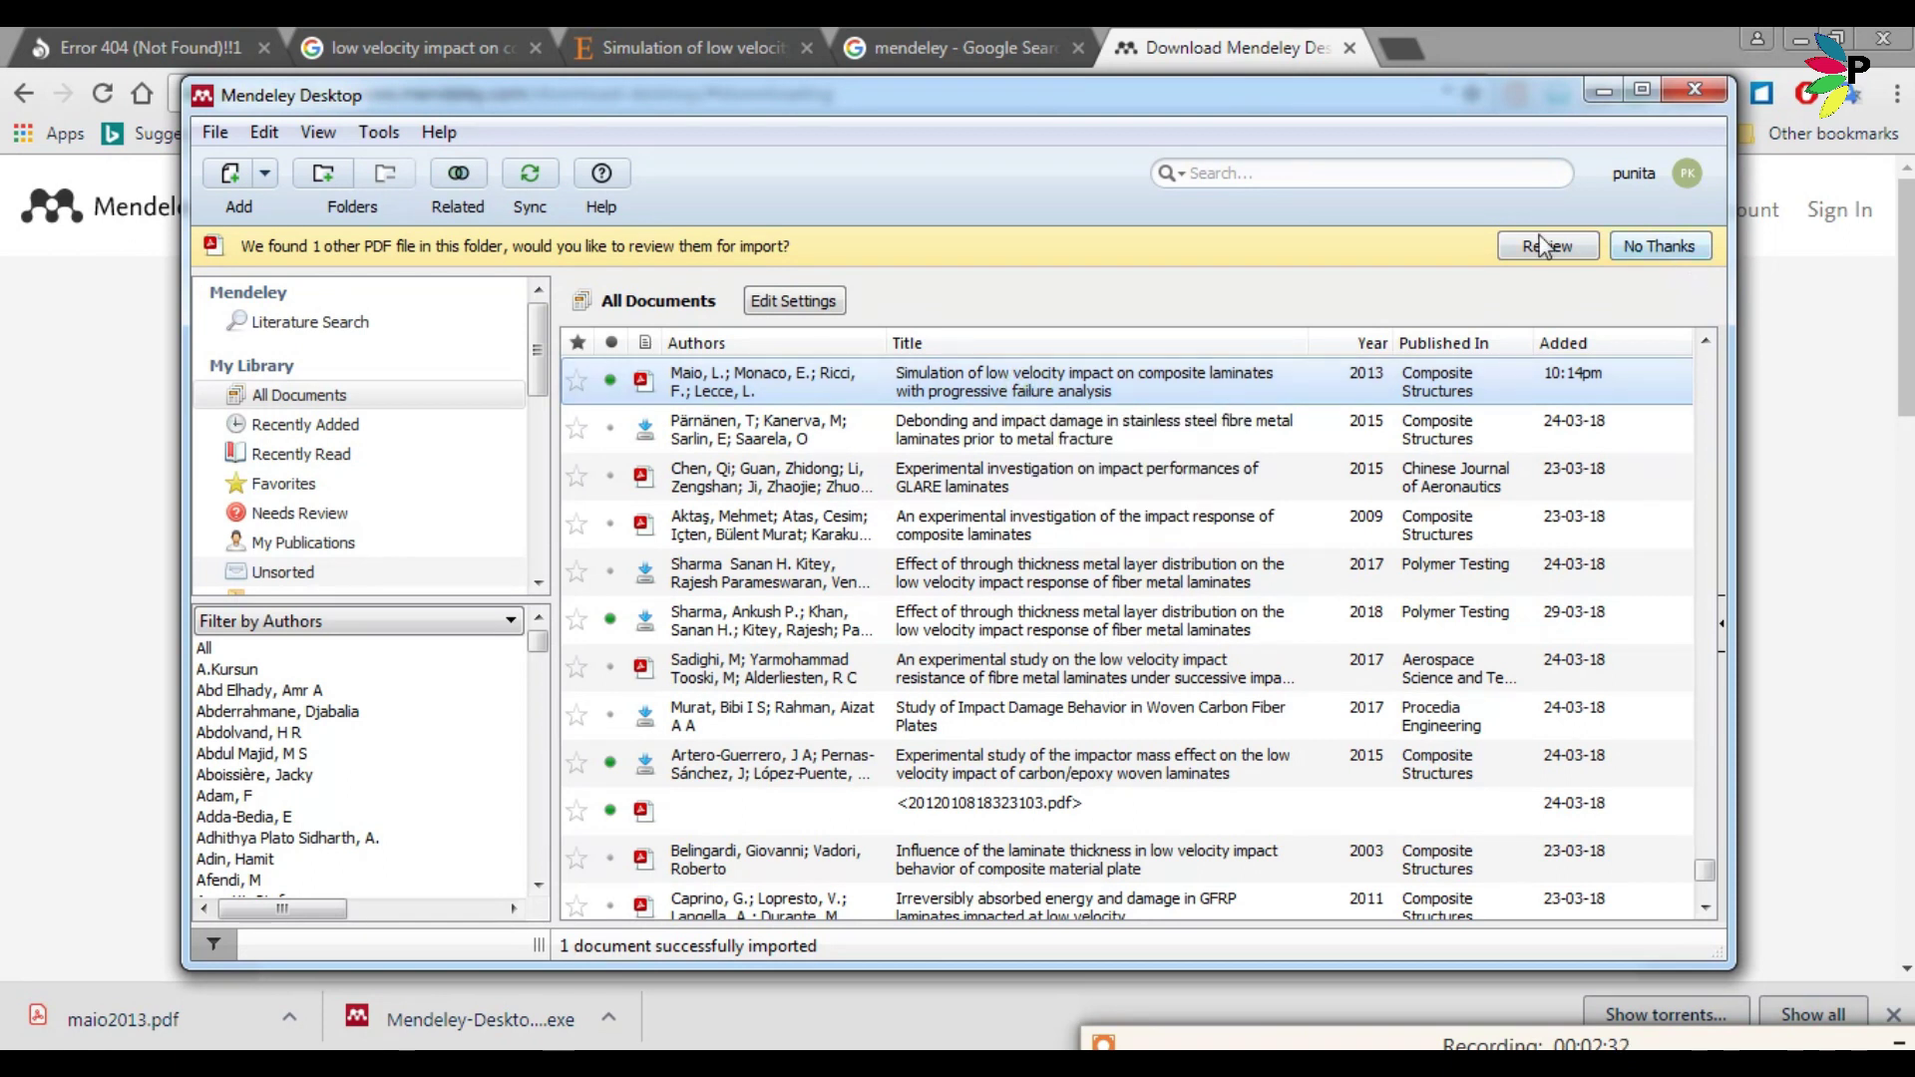
left_click(1651, 256)
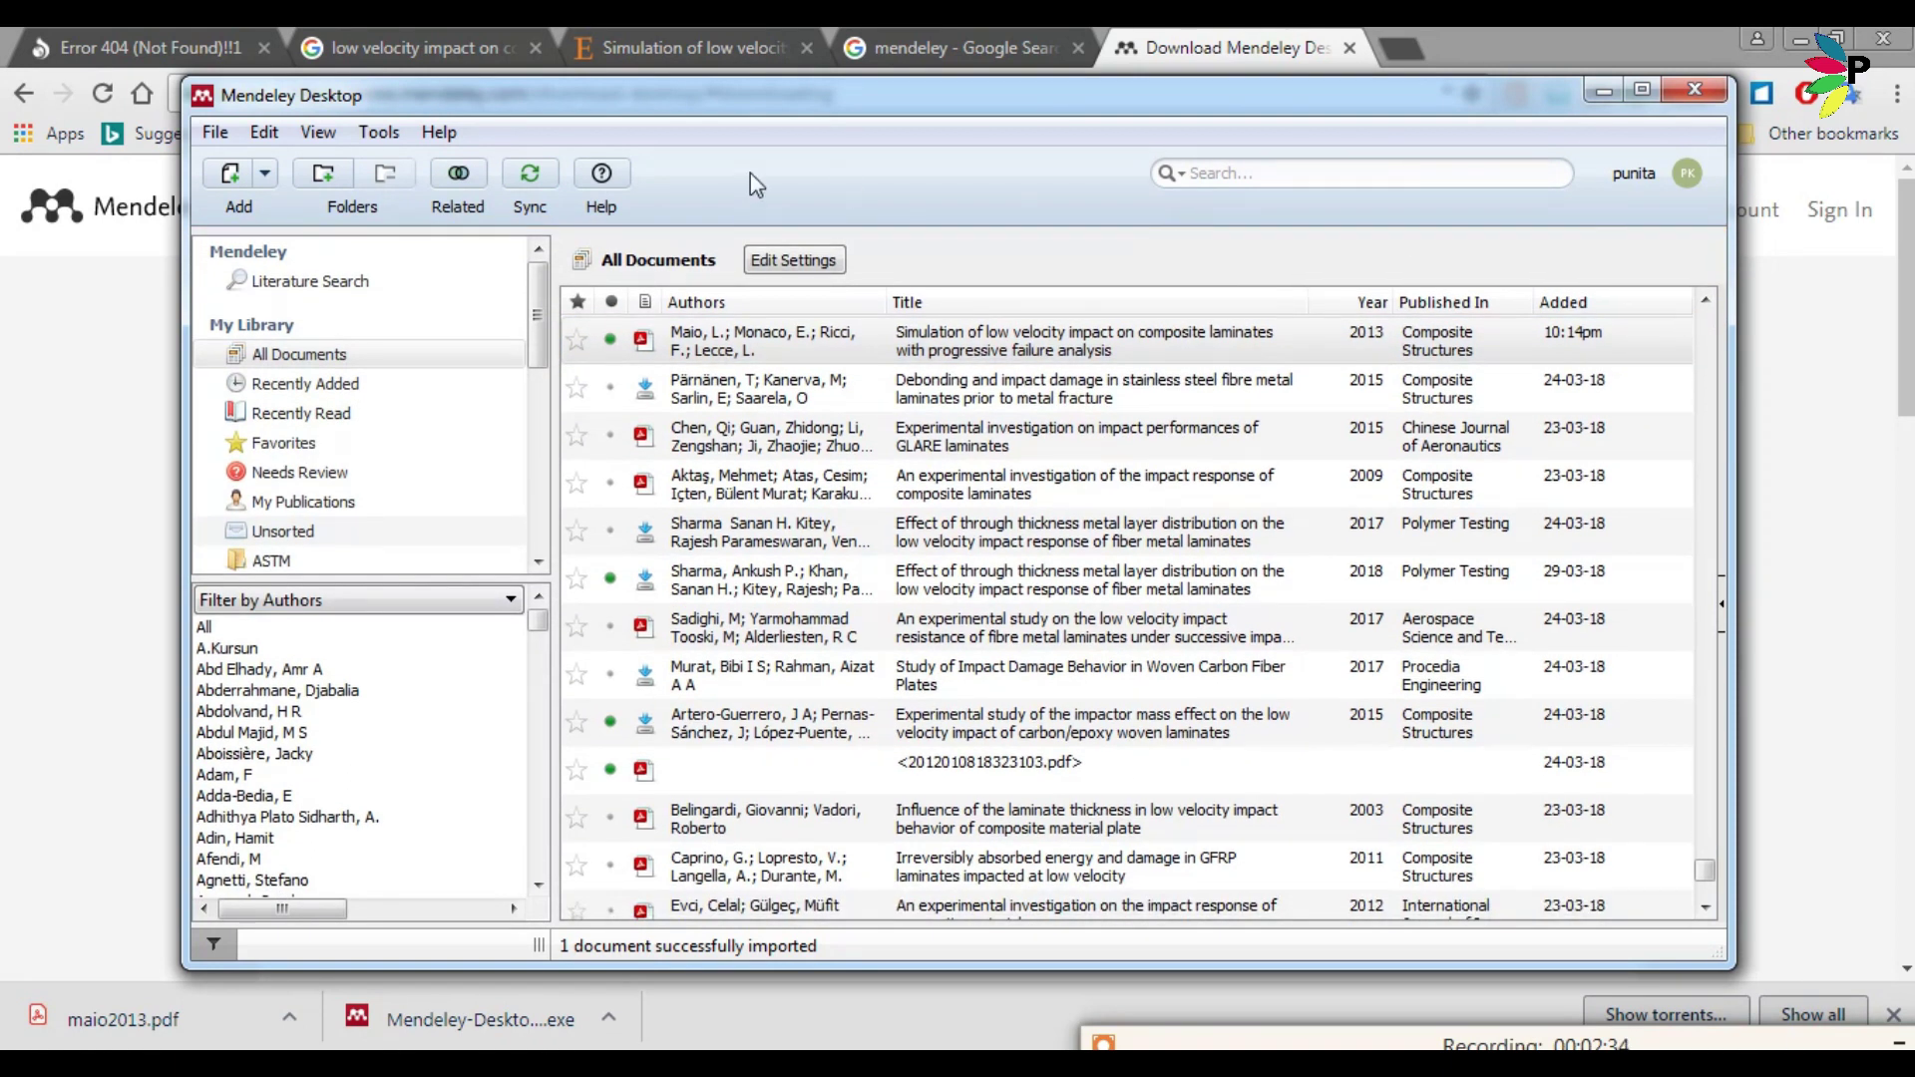
Install the MS Word citation plugin from Tools, acknowledge the confirmation, and minimize Mendeley.
left_click(391, 134)
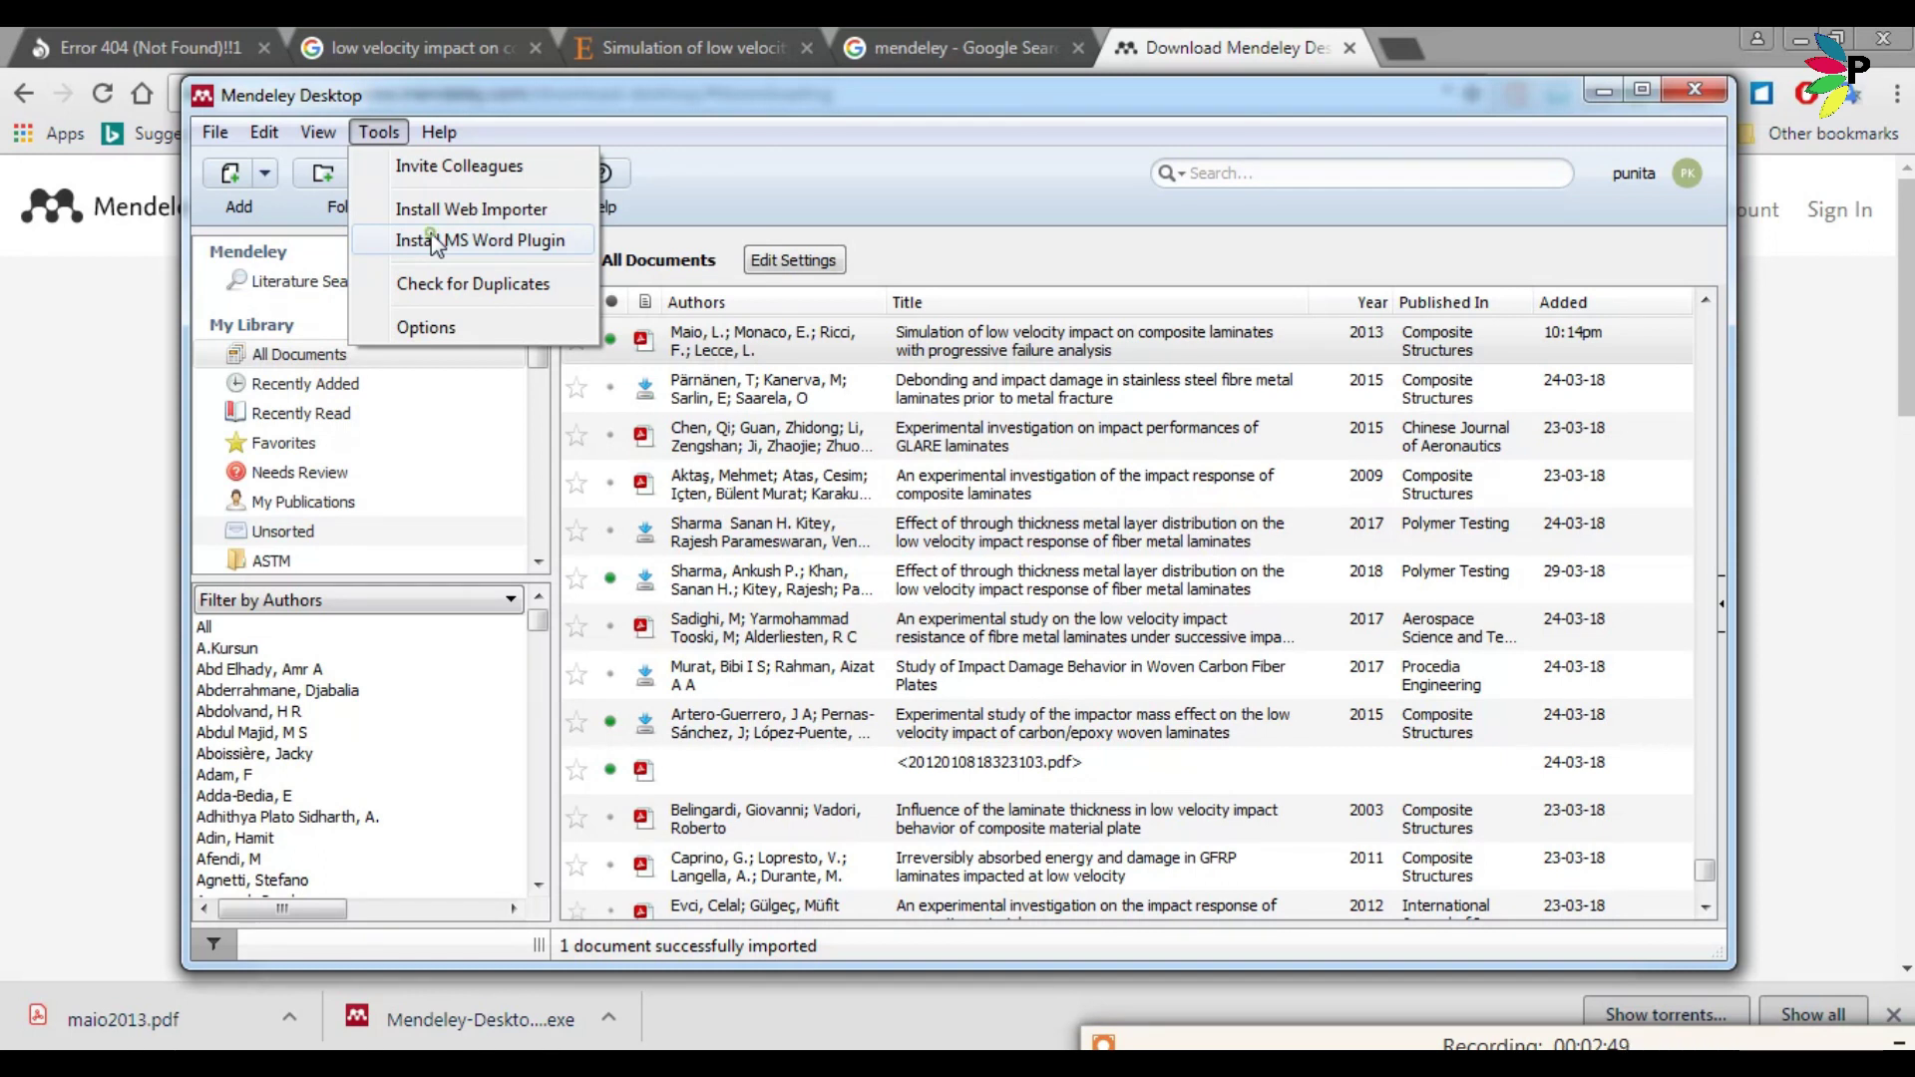
left_click(433, 241)
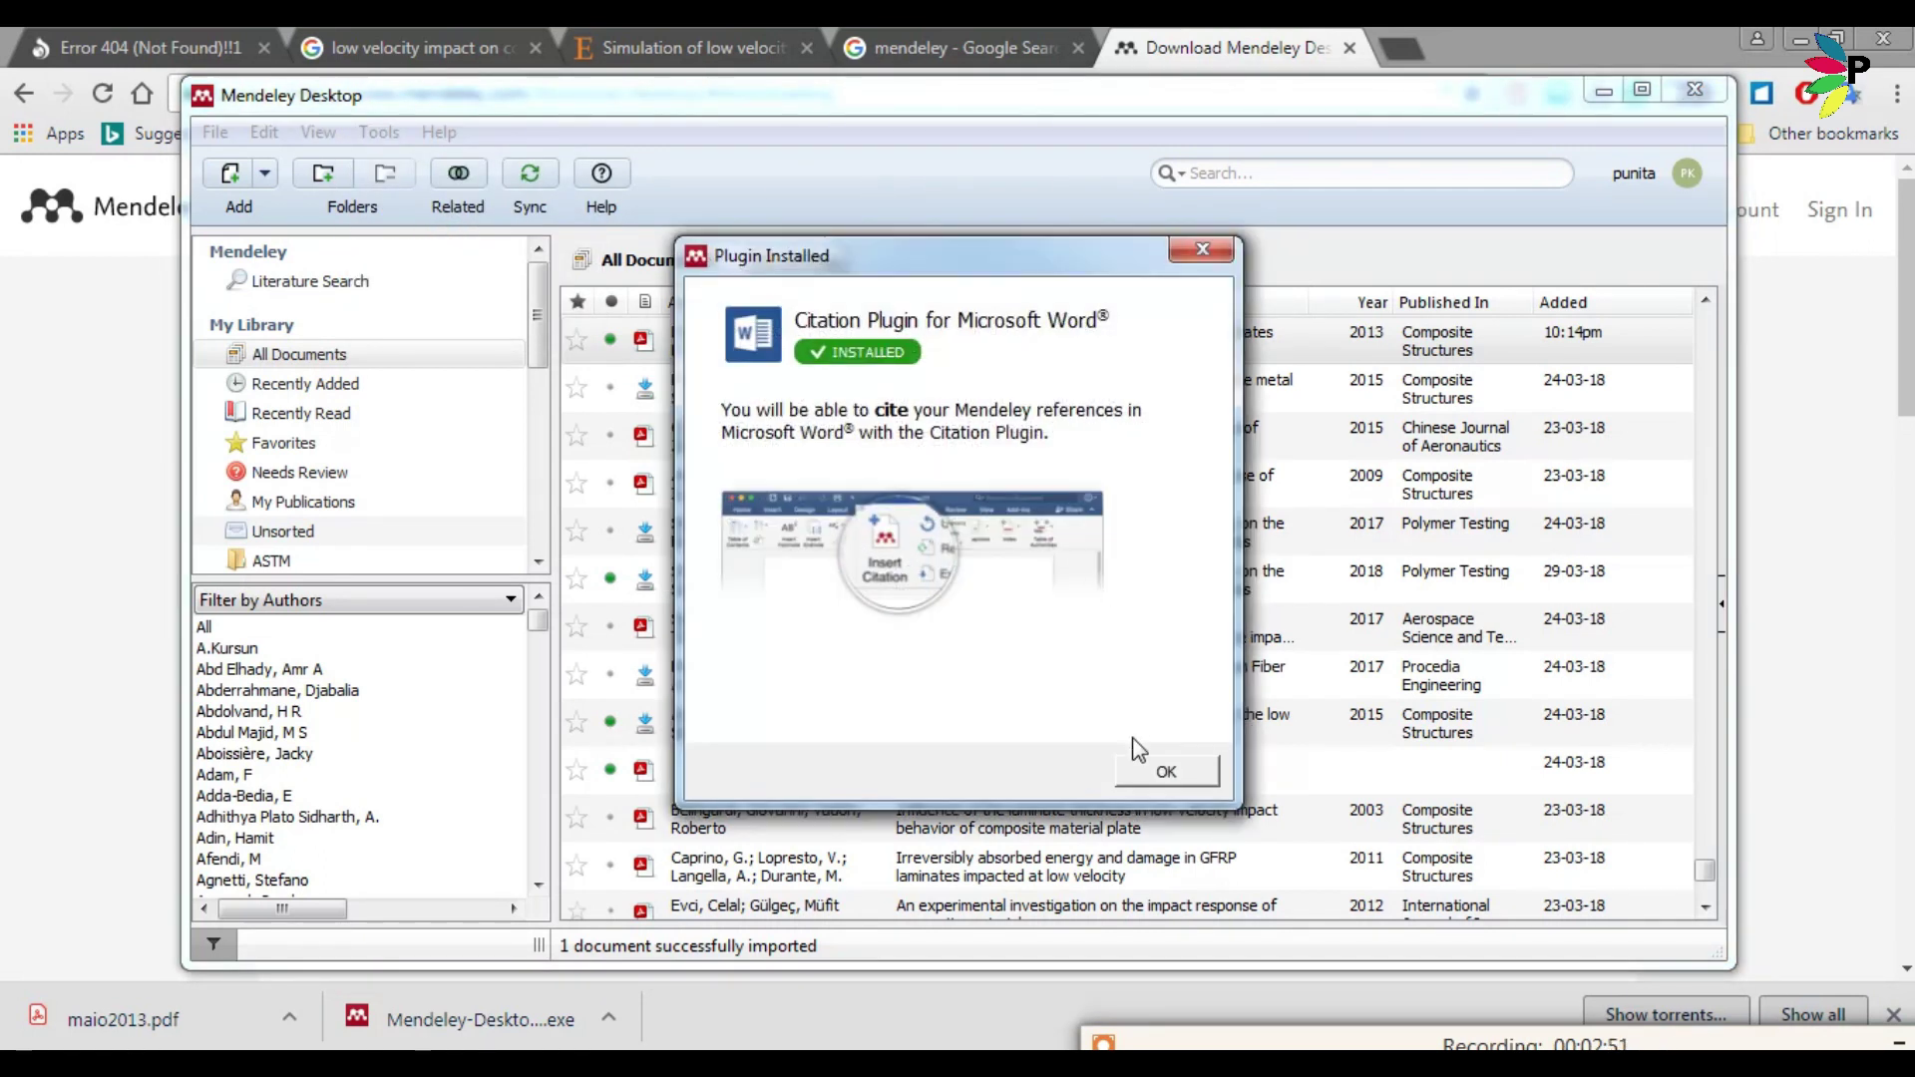
left_click(1158, 772)
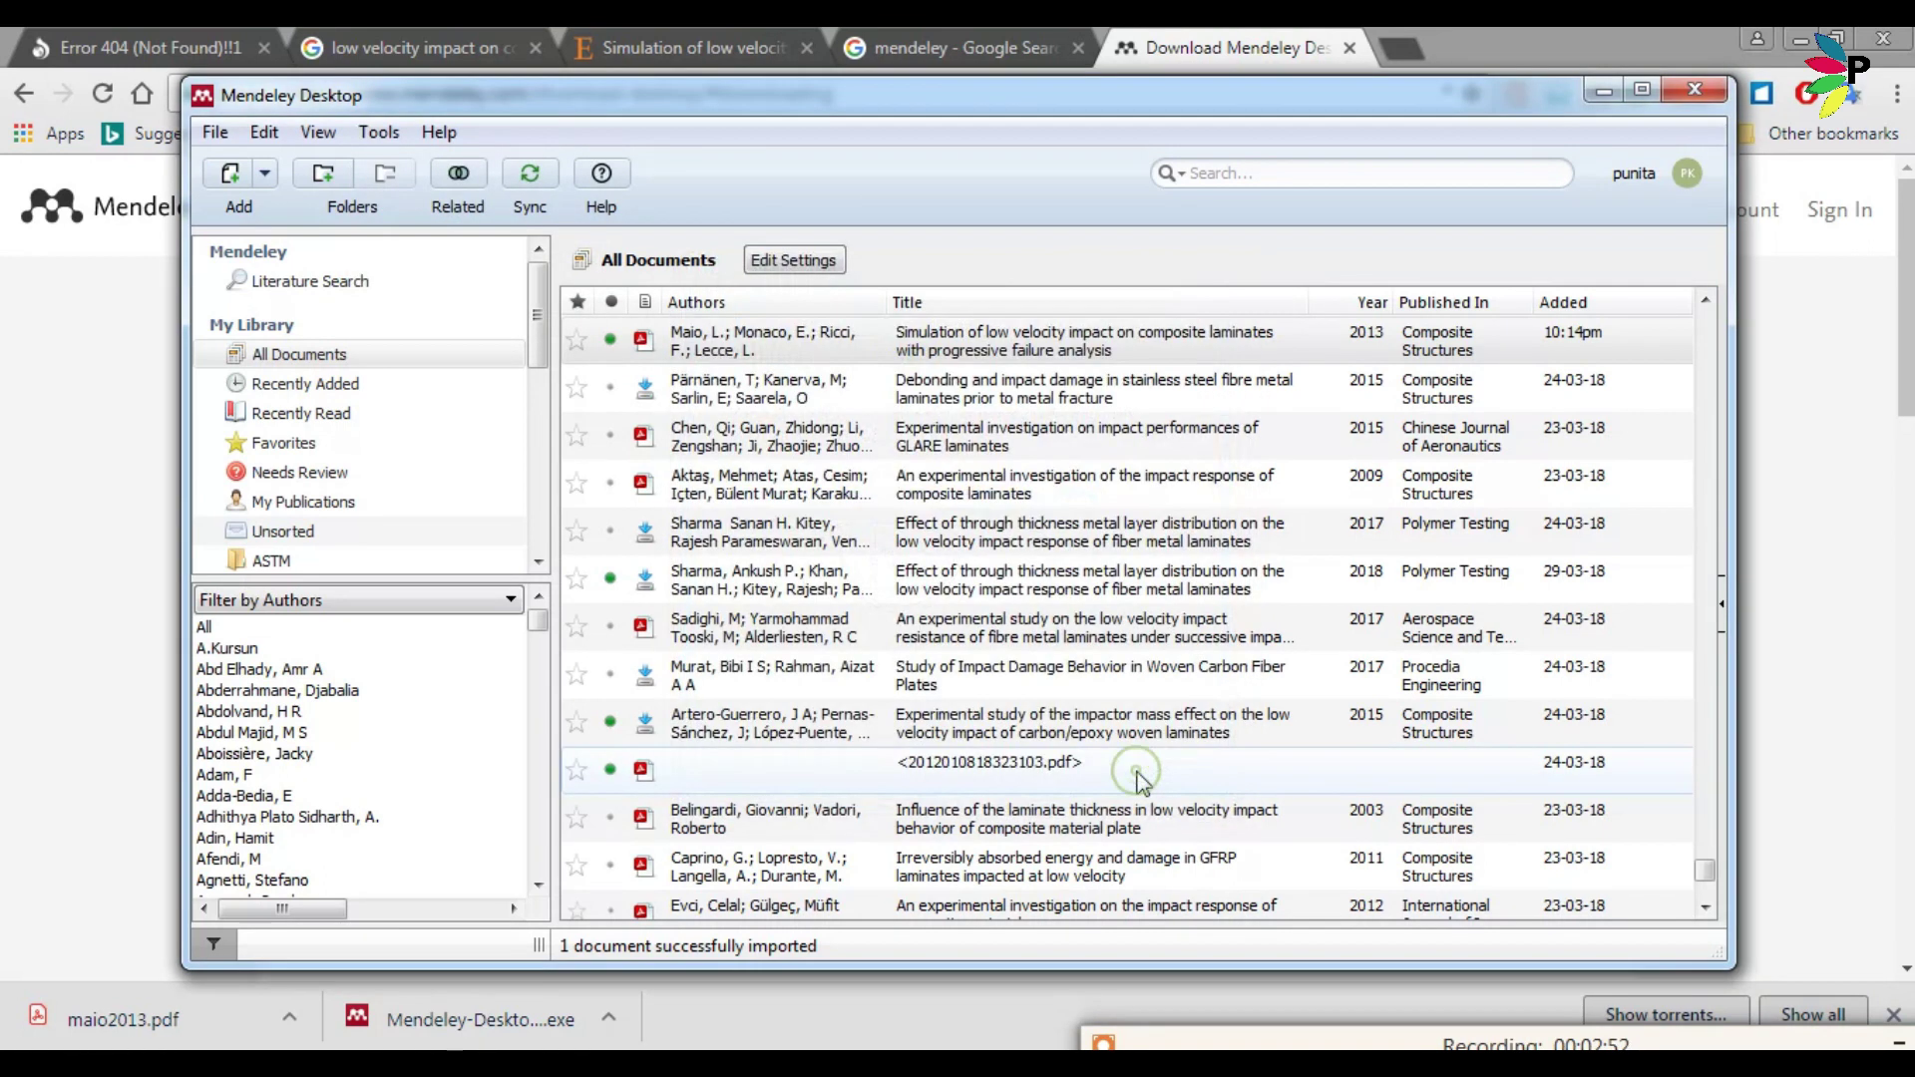
left_click(1605, 92)
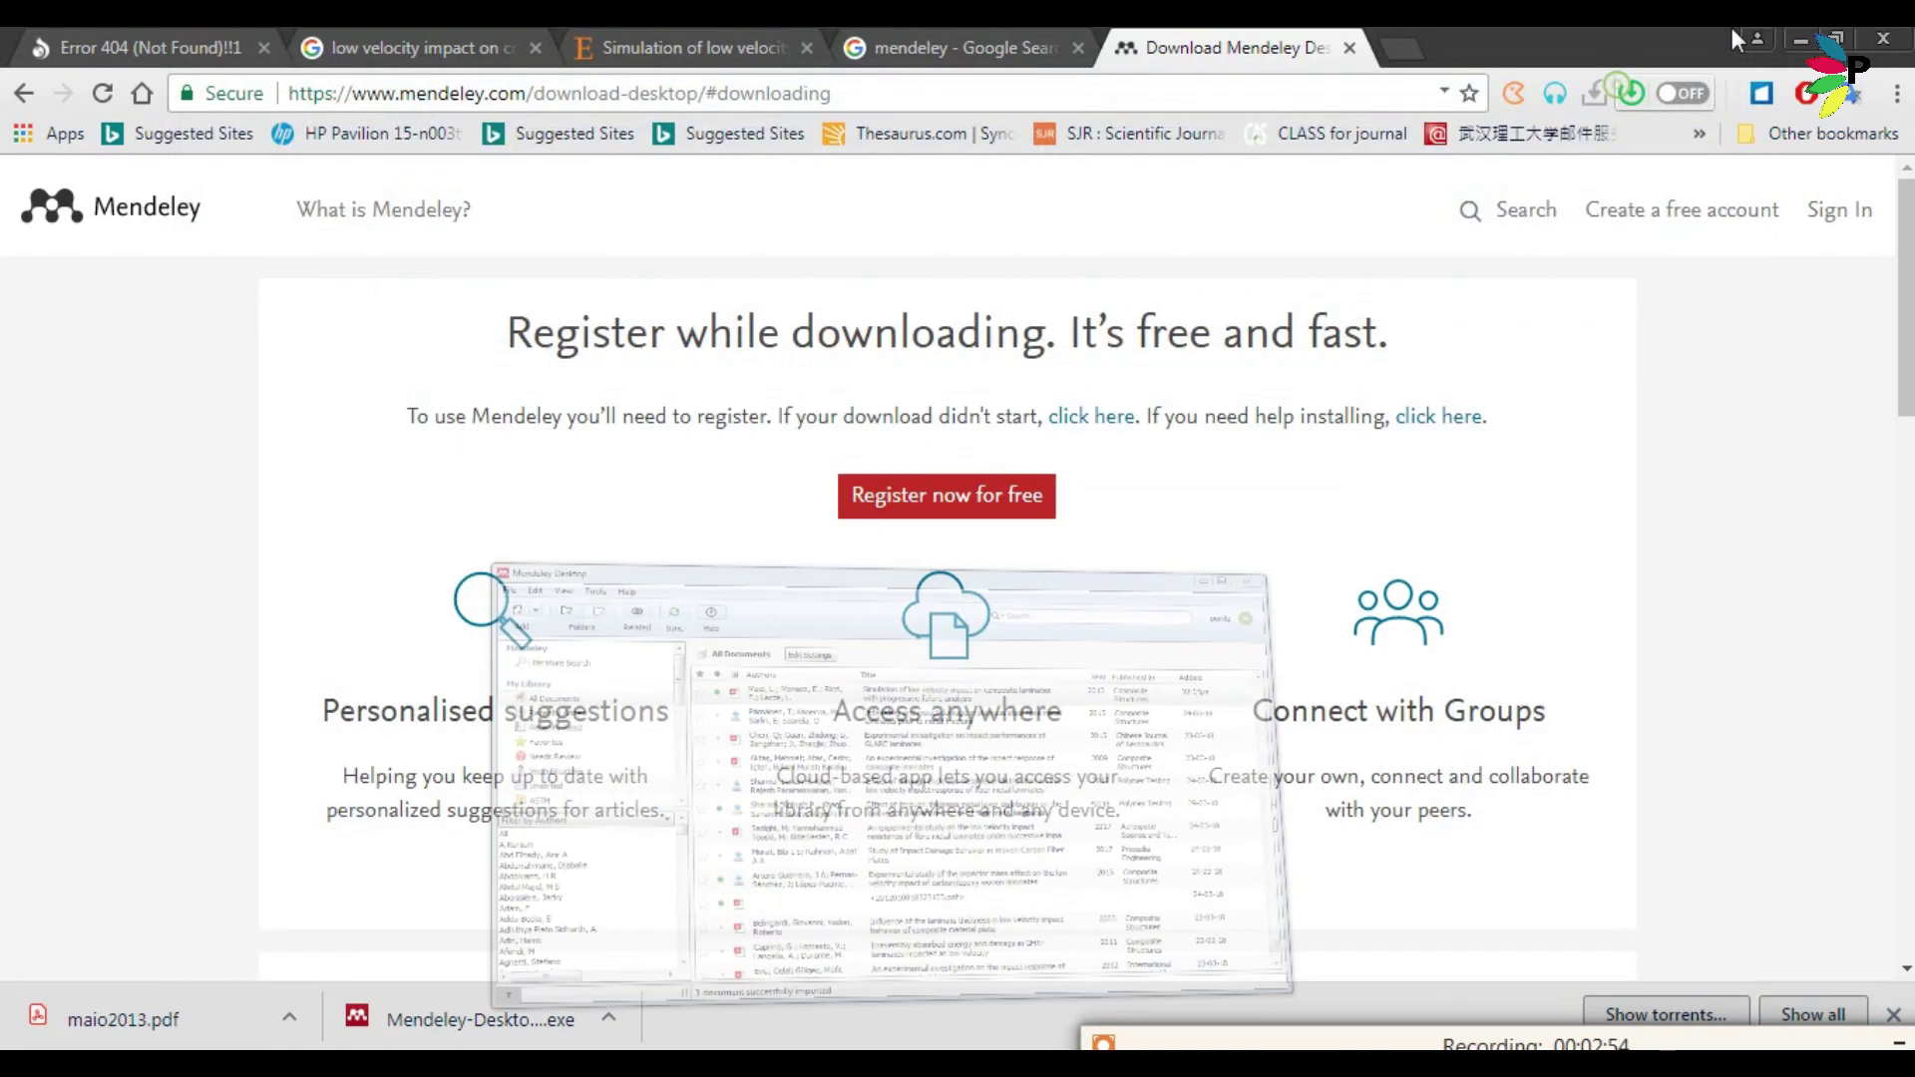
In Word's References tools, keep IEEE as the Mendeley citation style and confirm it.
left_click(1801, 40)
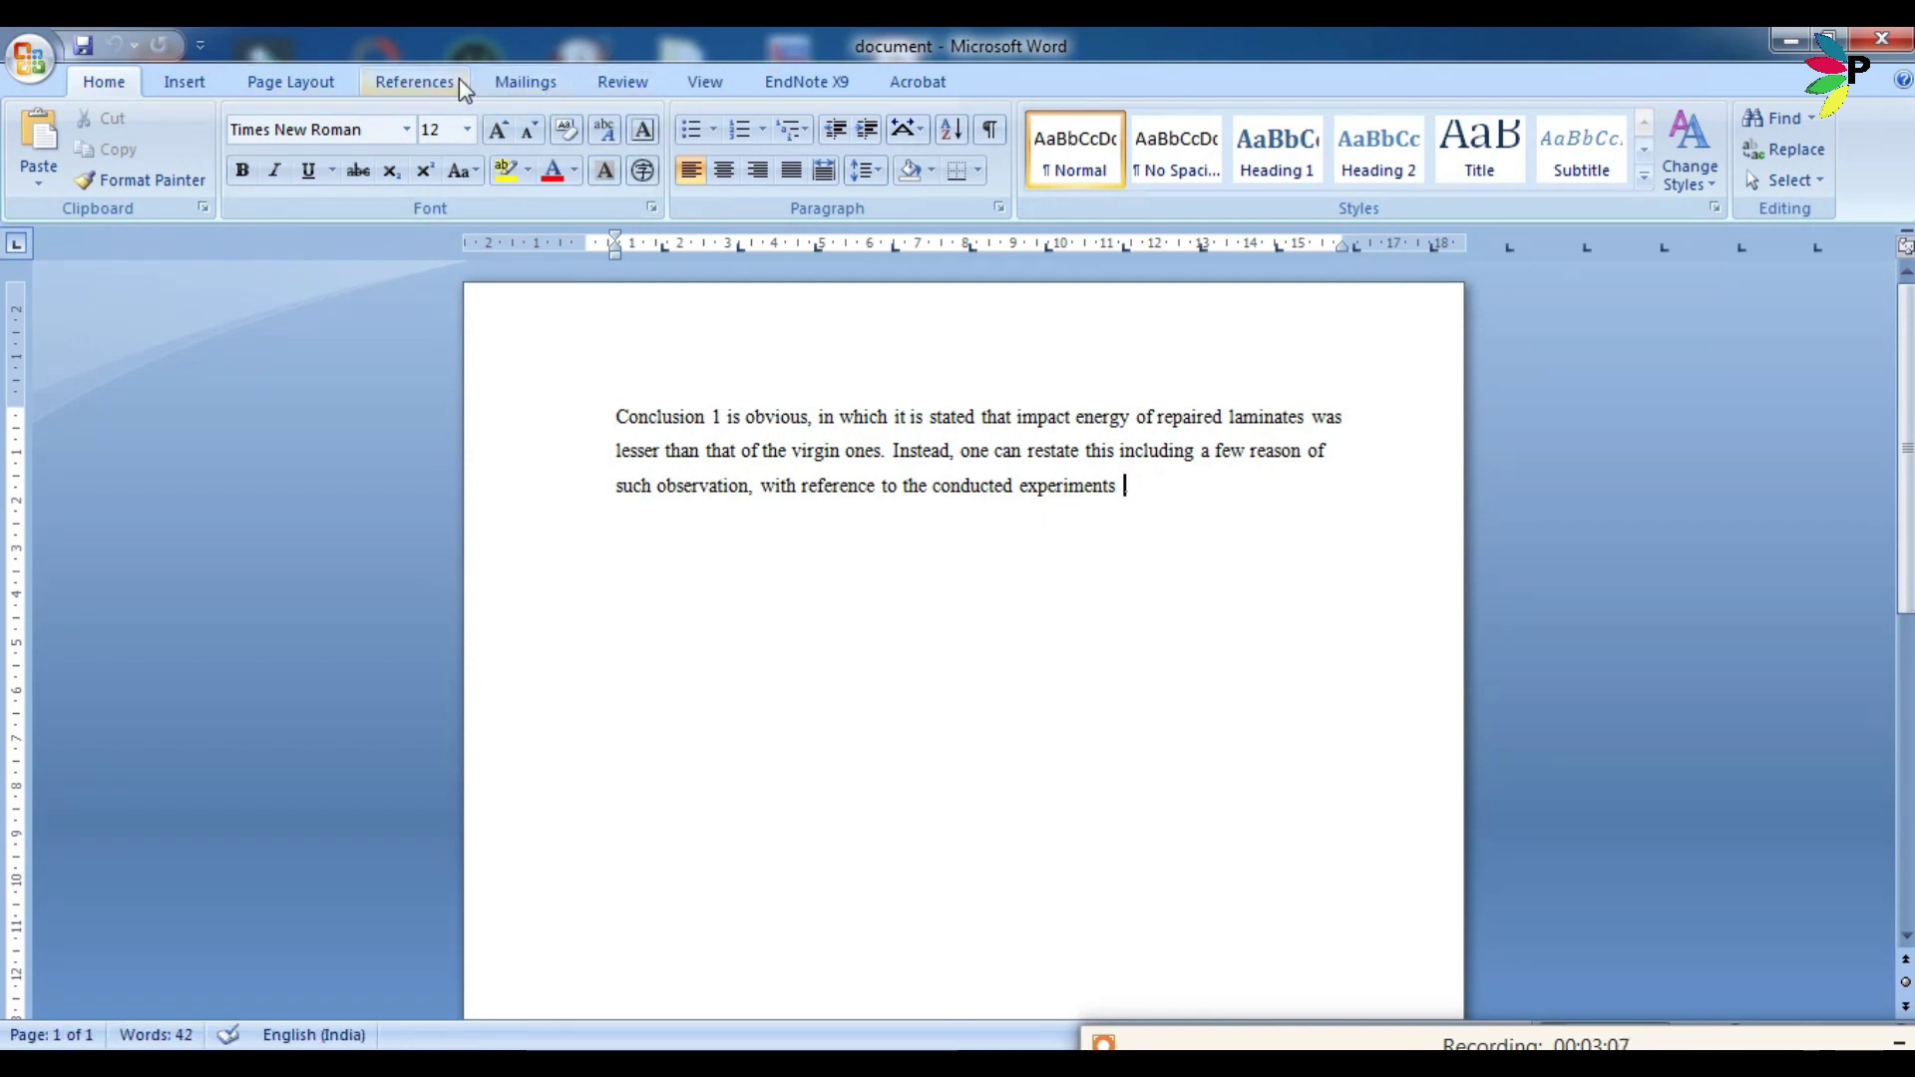
left_click(456, 84)
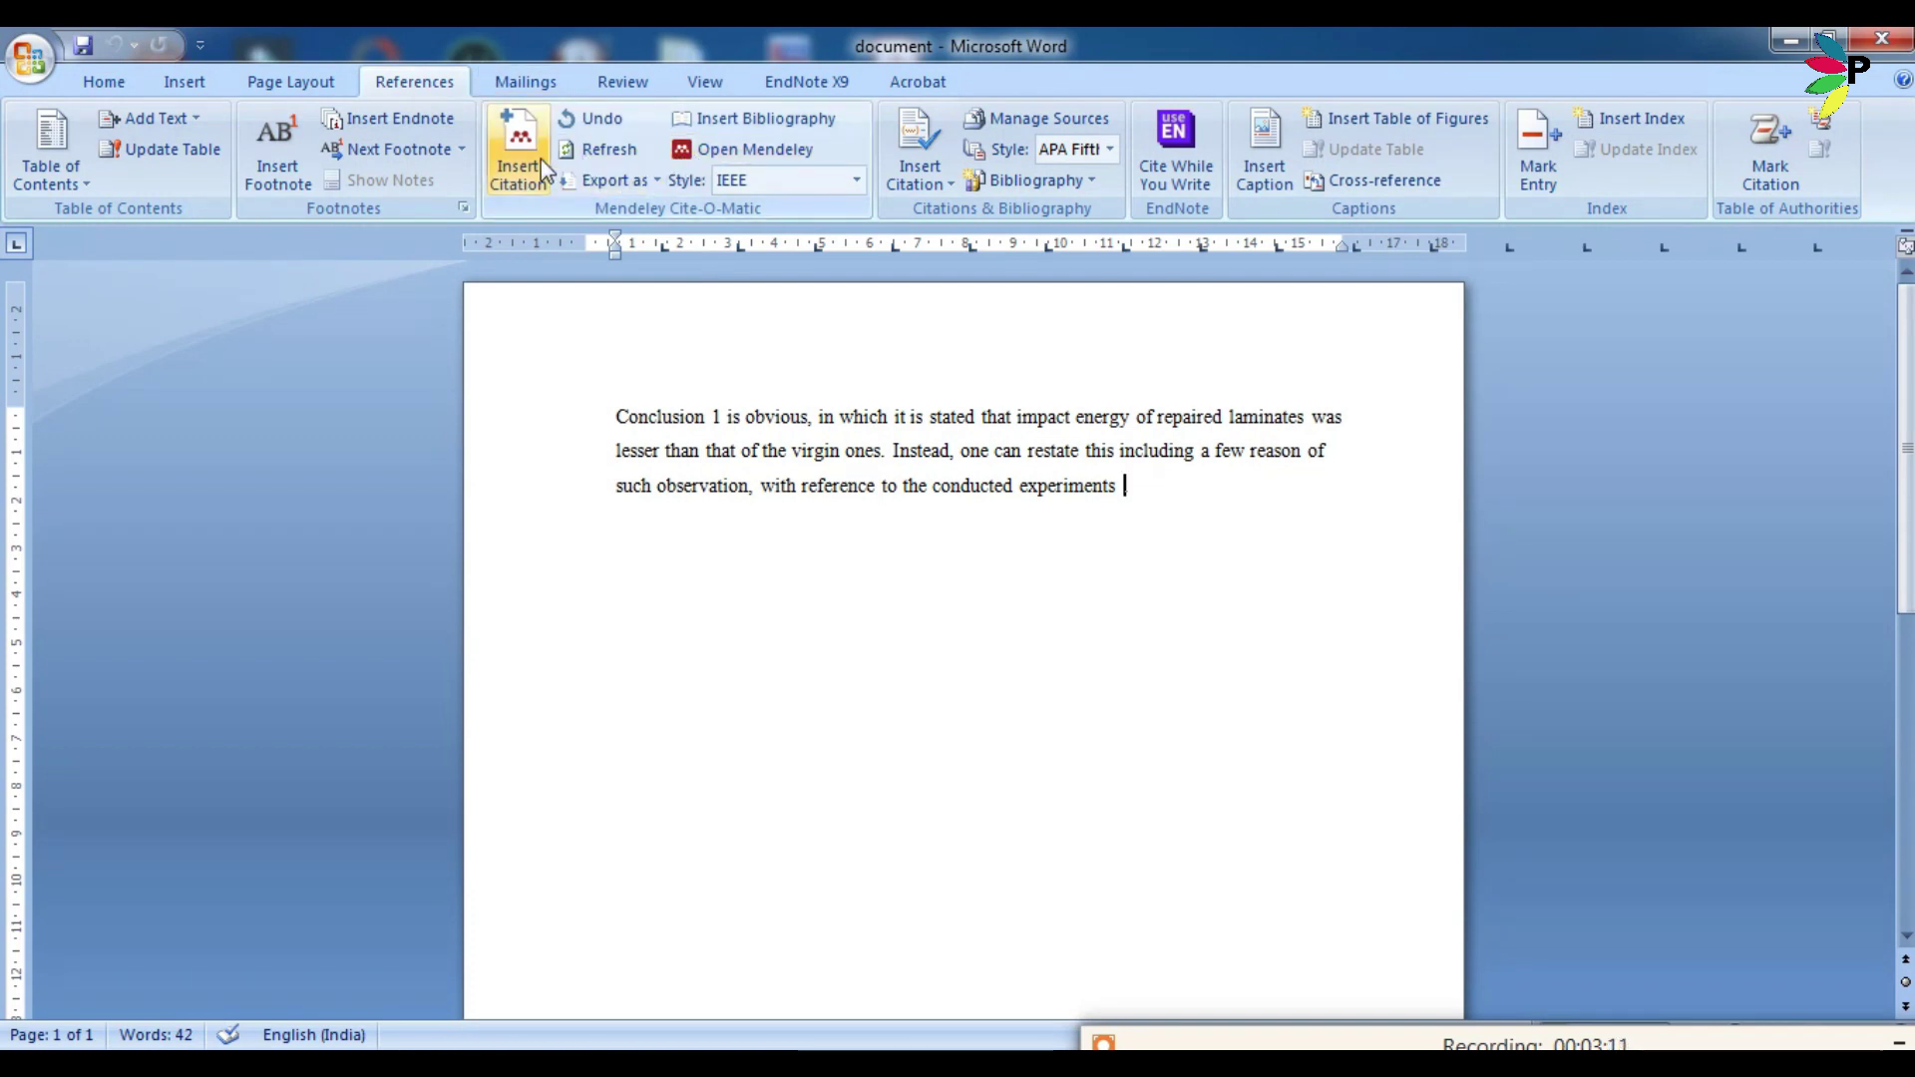
left_click(738, 180)
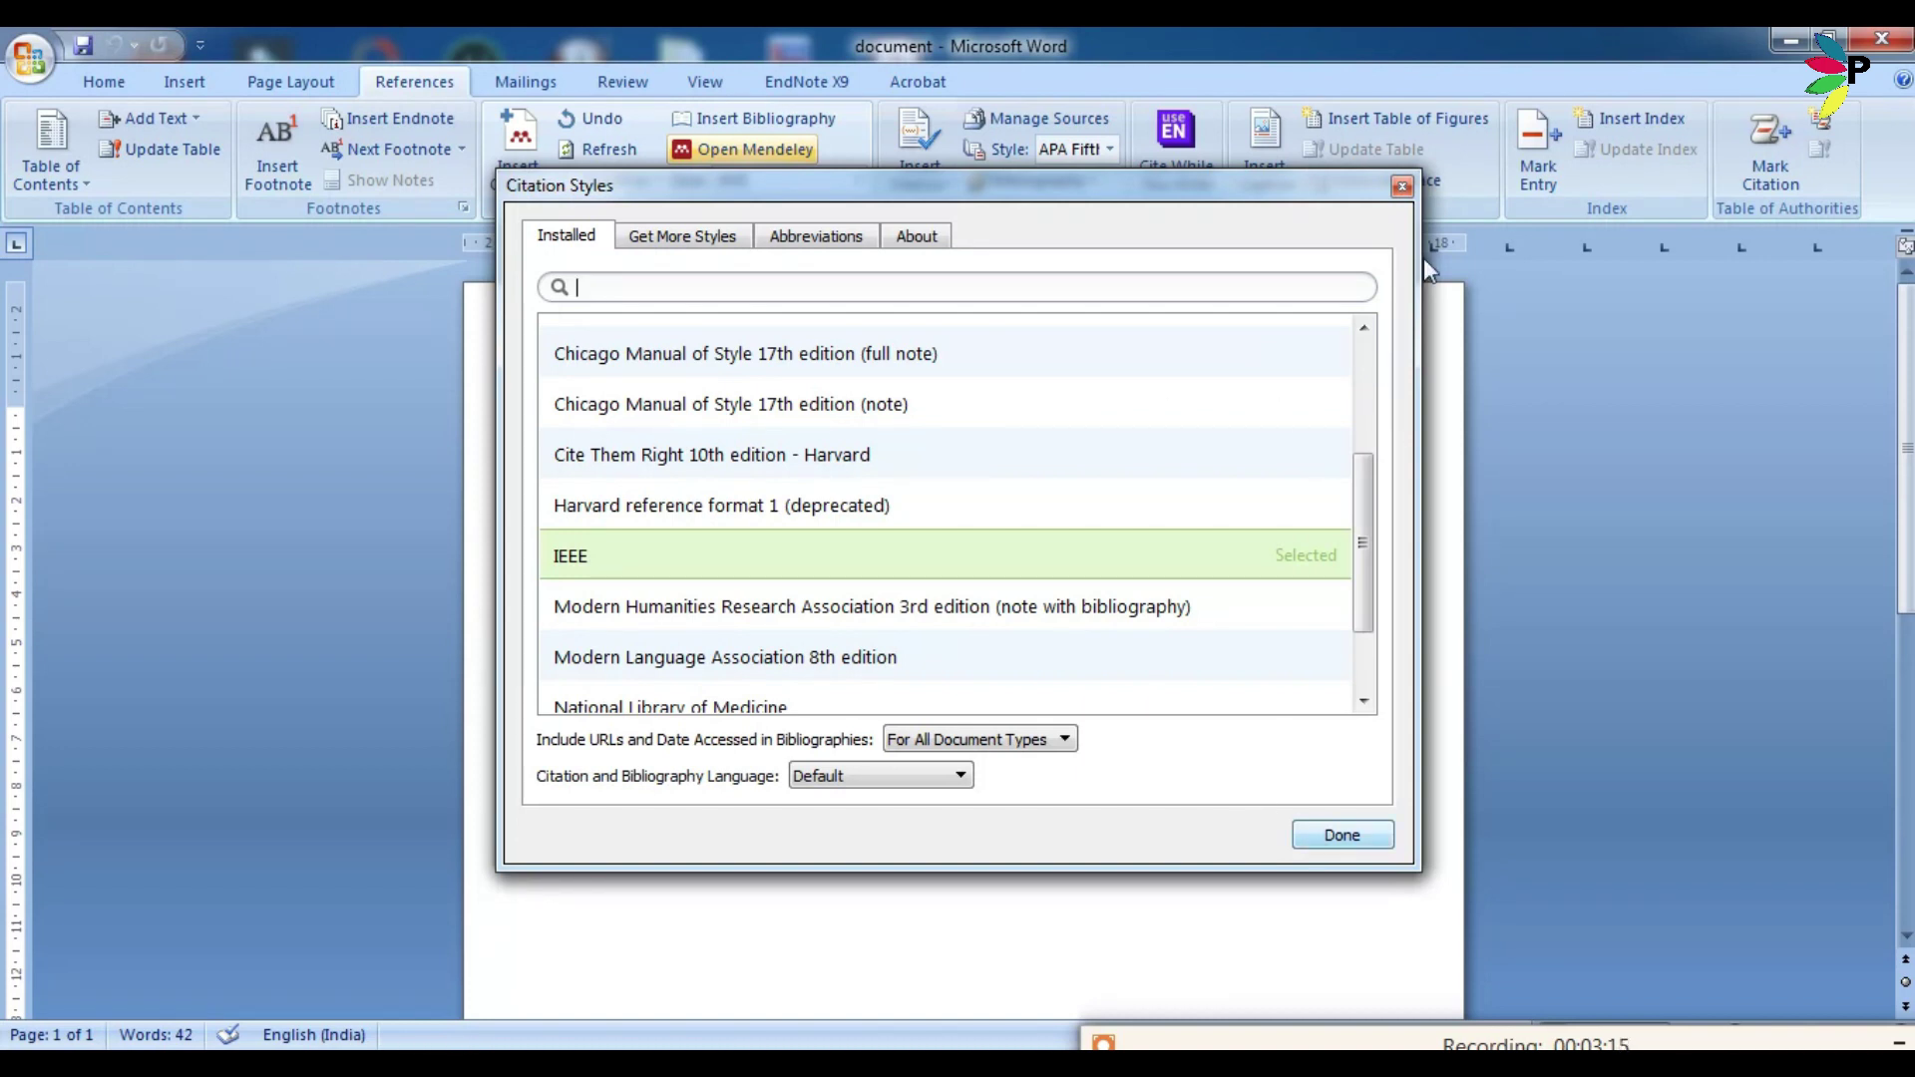
left_click(1403, 186)
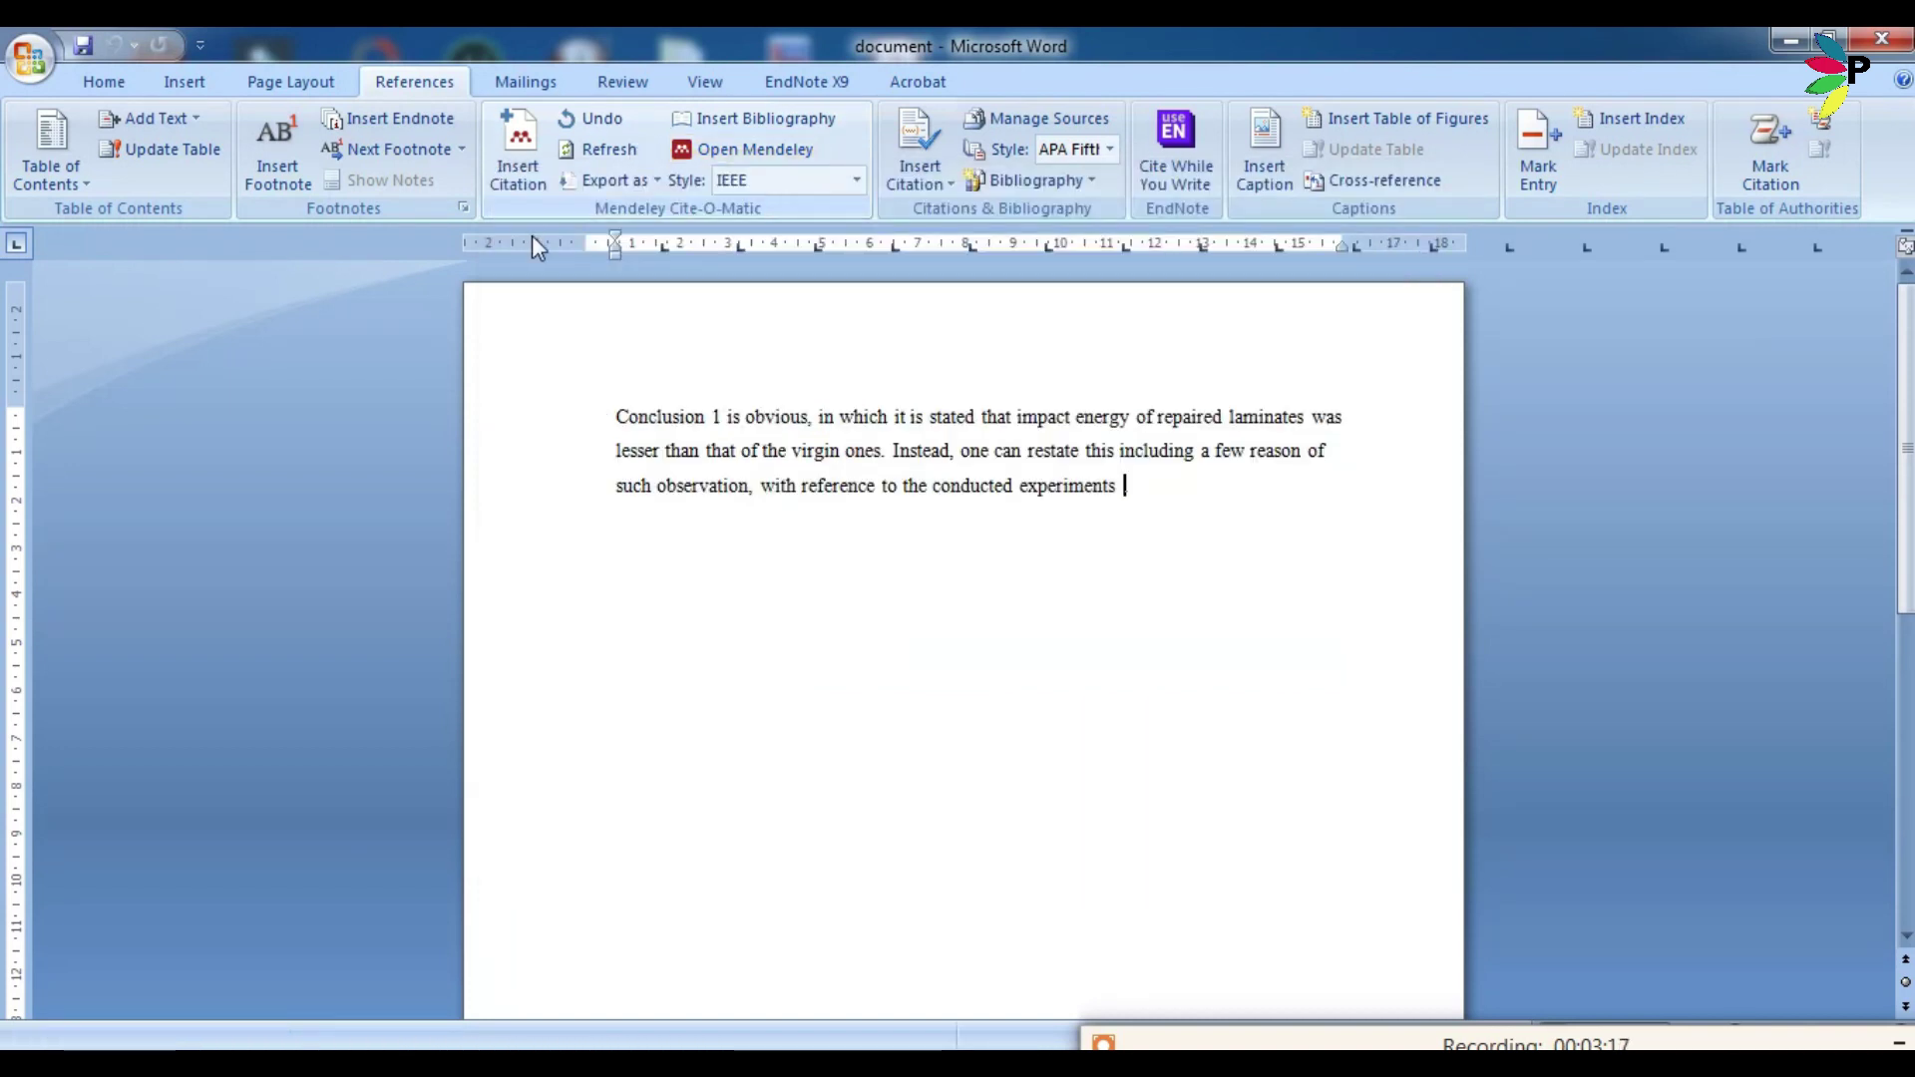
Cite the Maio 2013 low velocity impact paper from the Mendeley library, adding [1] to the paragraph.
left_click(518, 170)
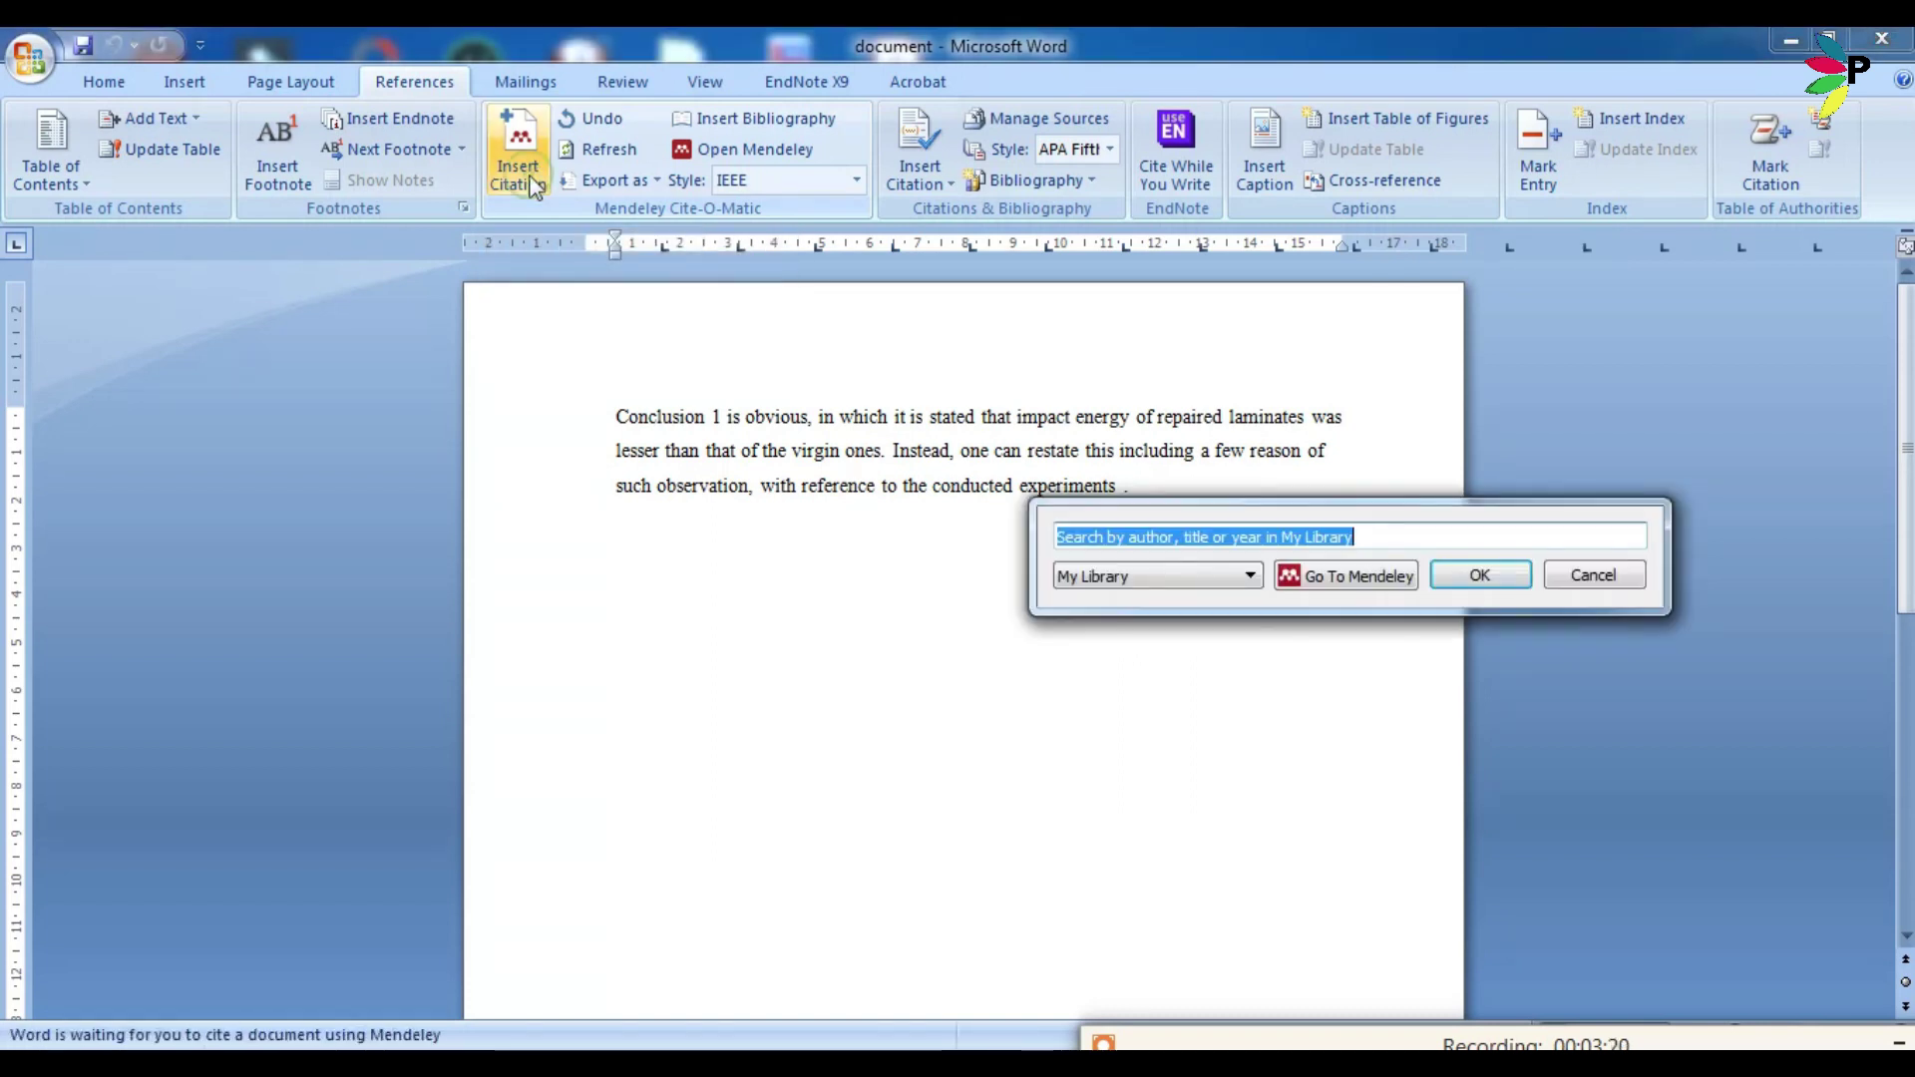
left_click(1390, 579)
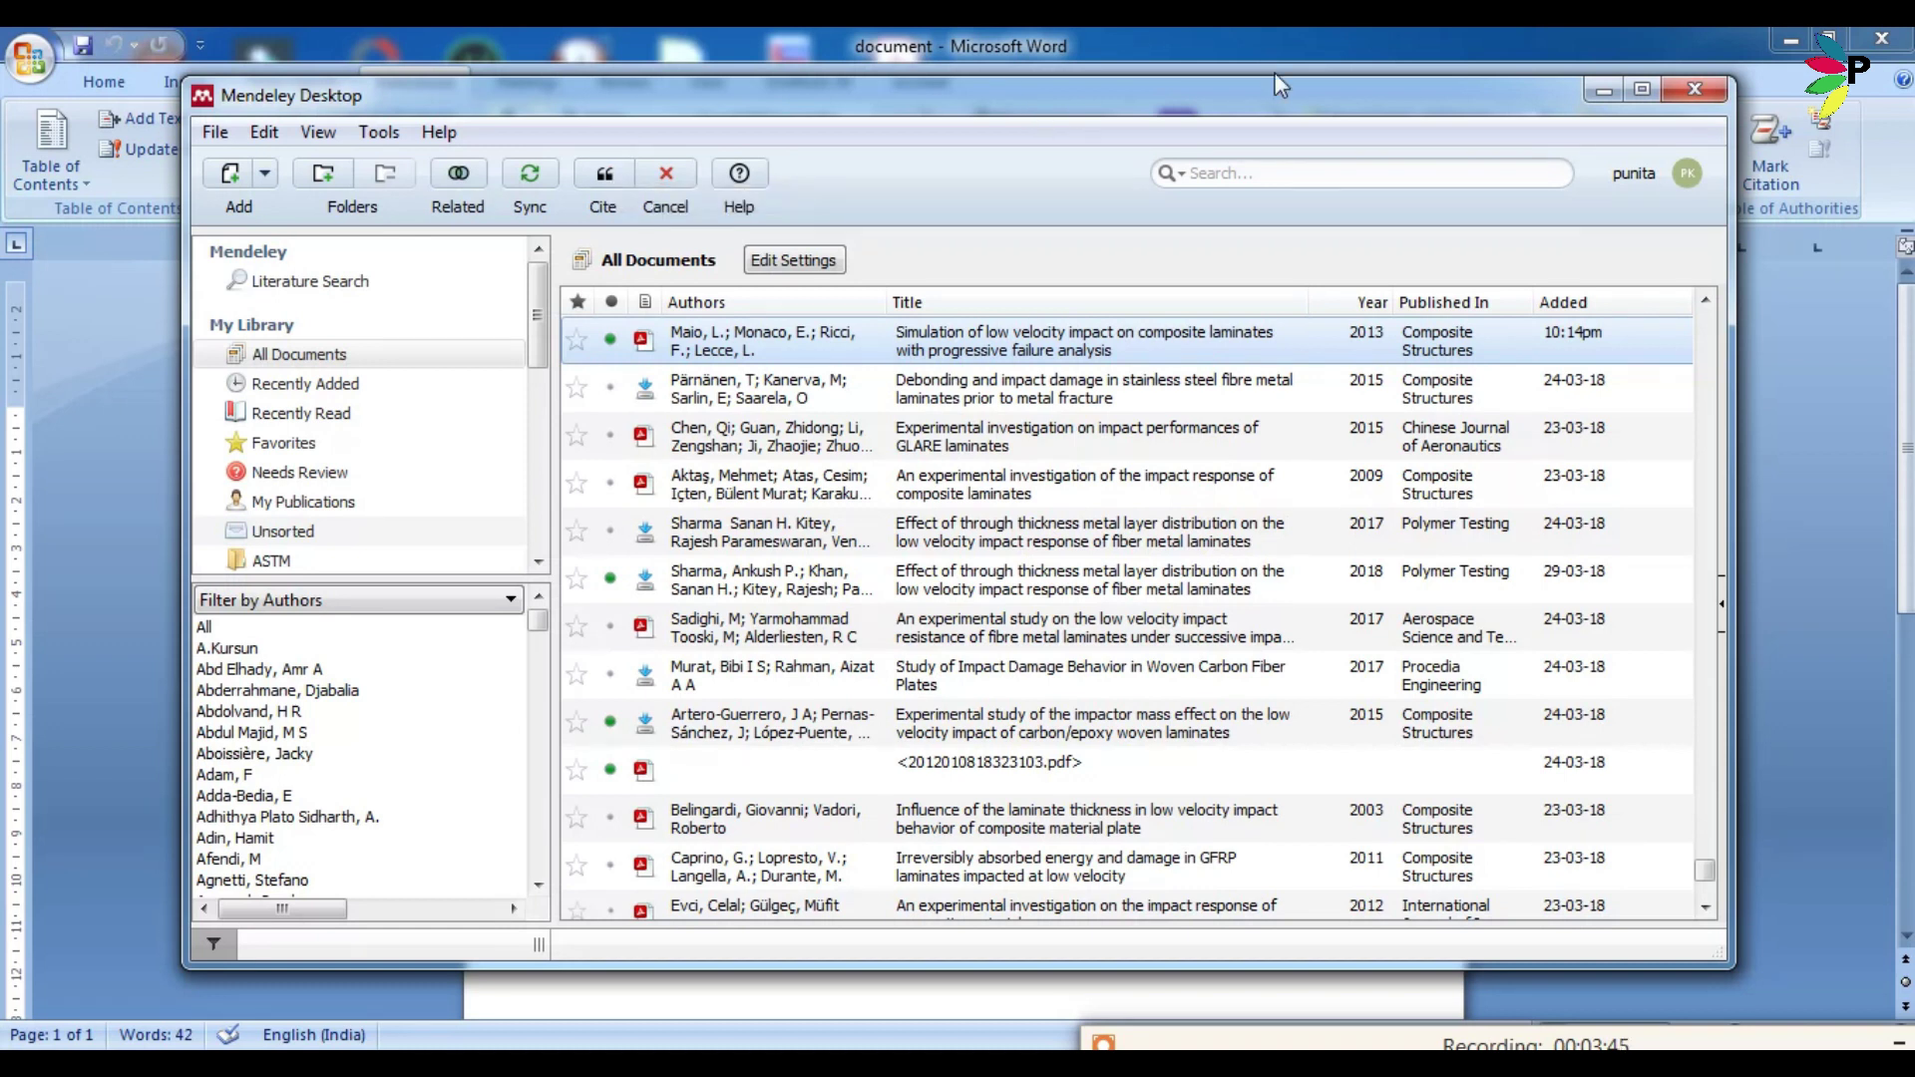
left_click_drag(1396, 105, 1359, 359)
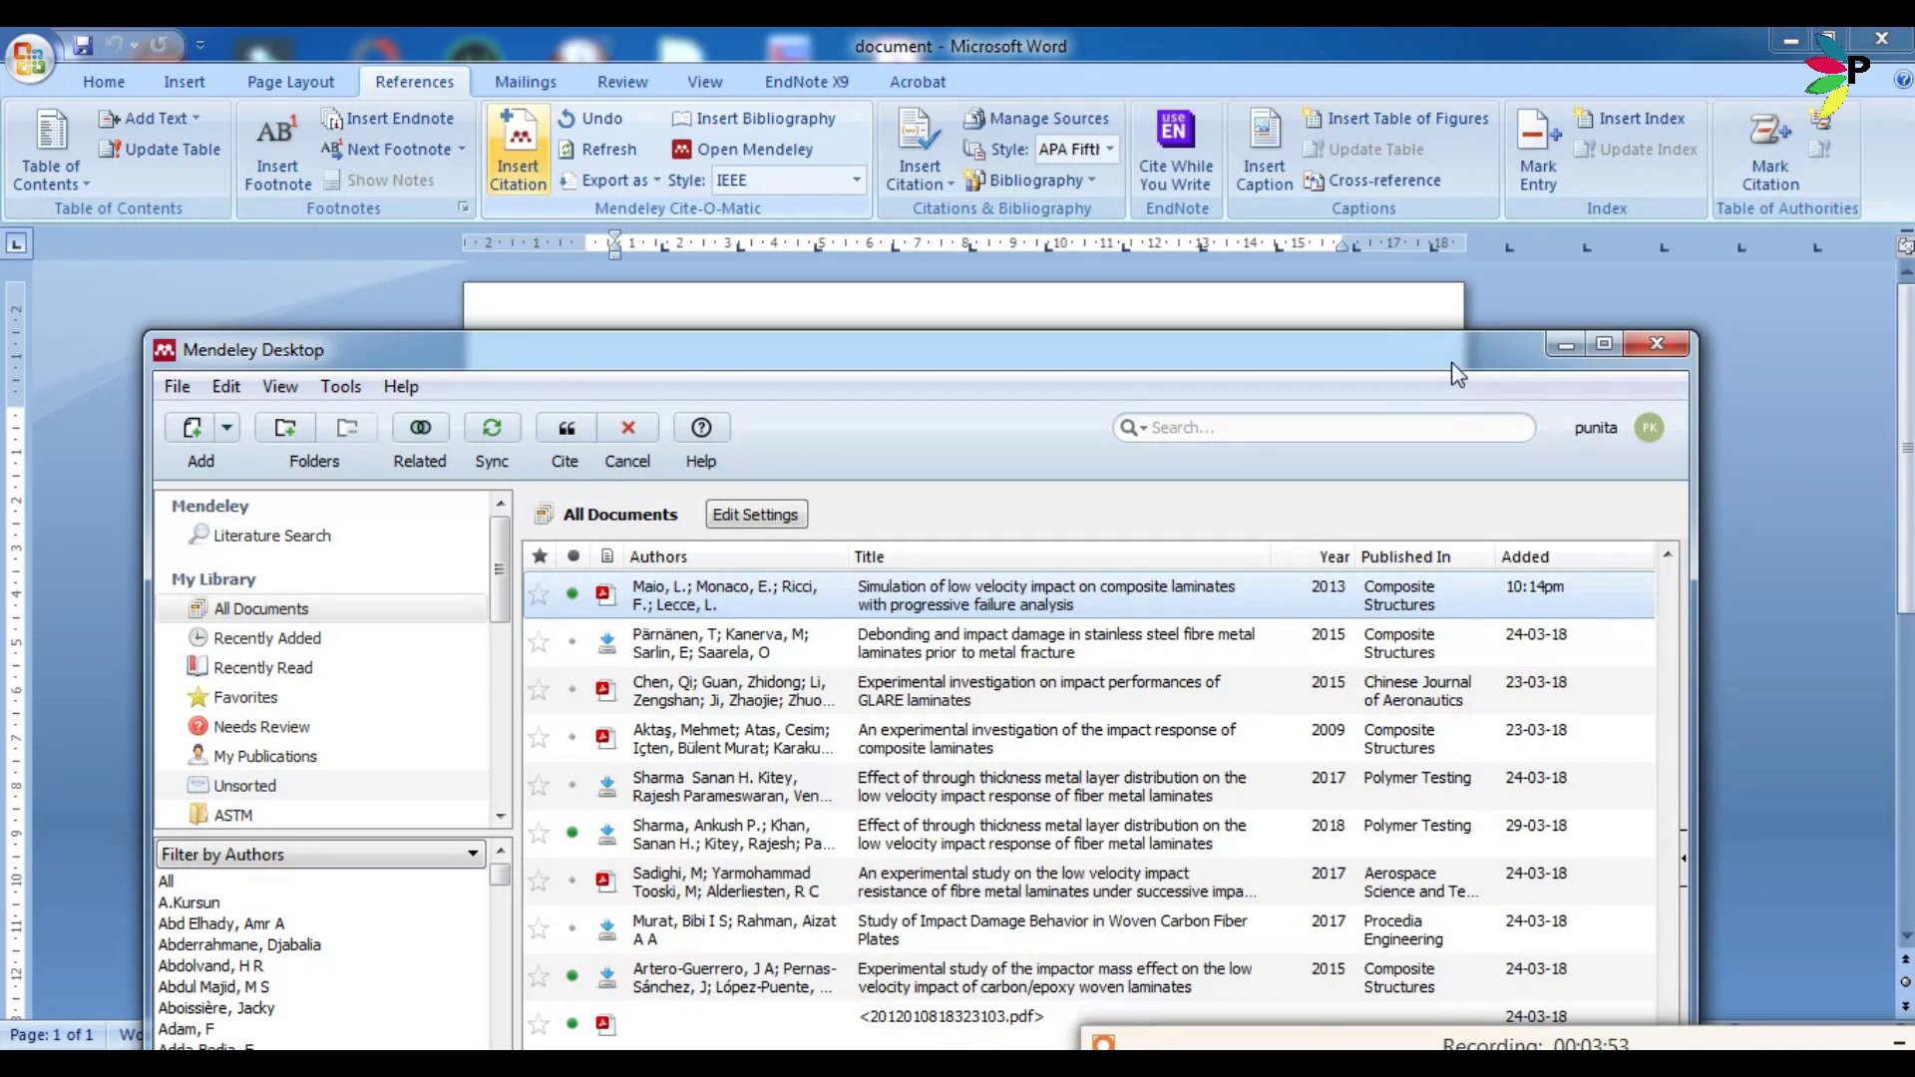
left_click_drag(1454, 365, 1534, 231)
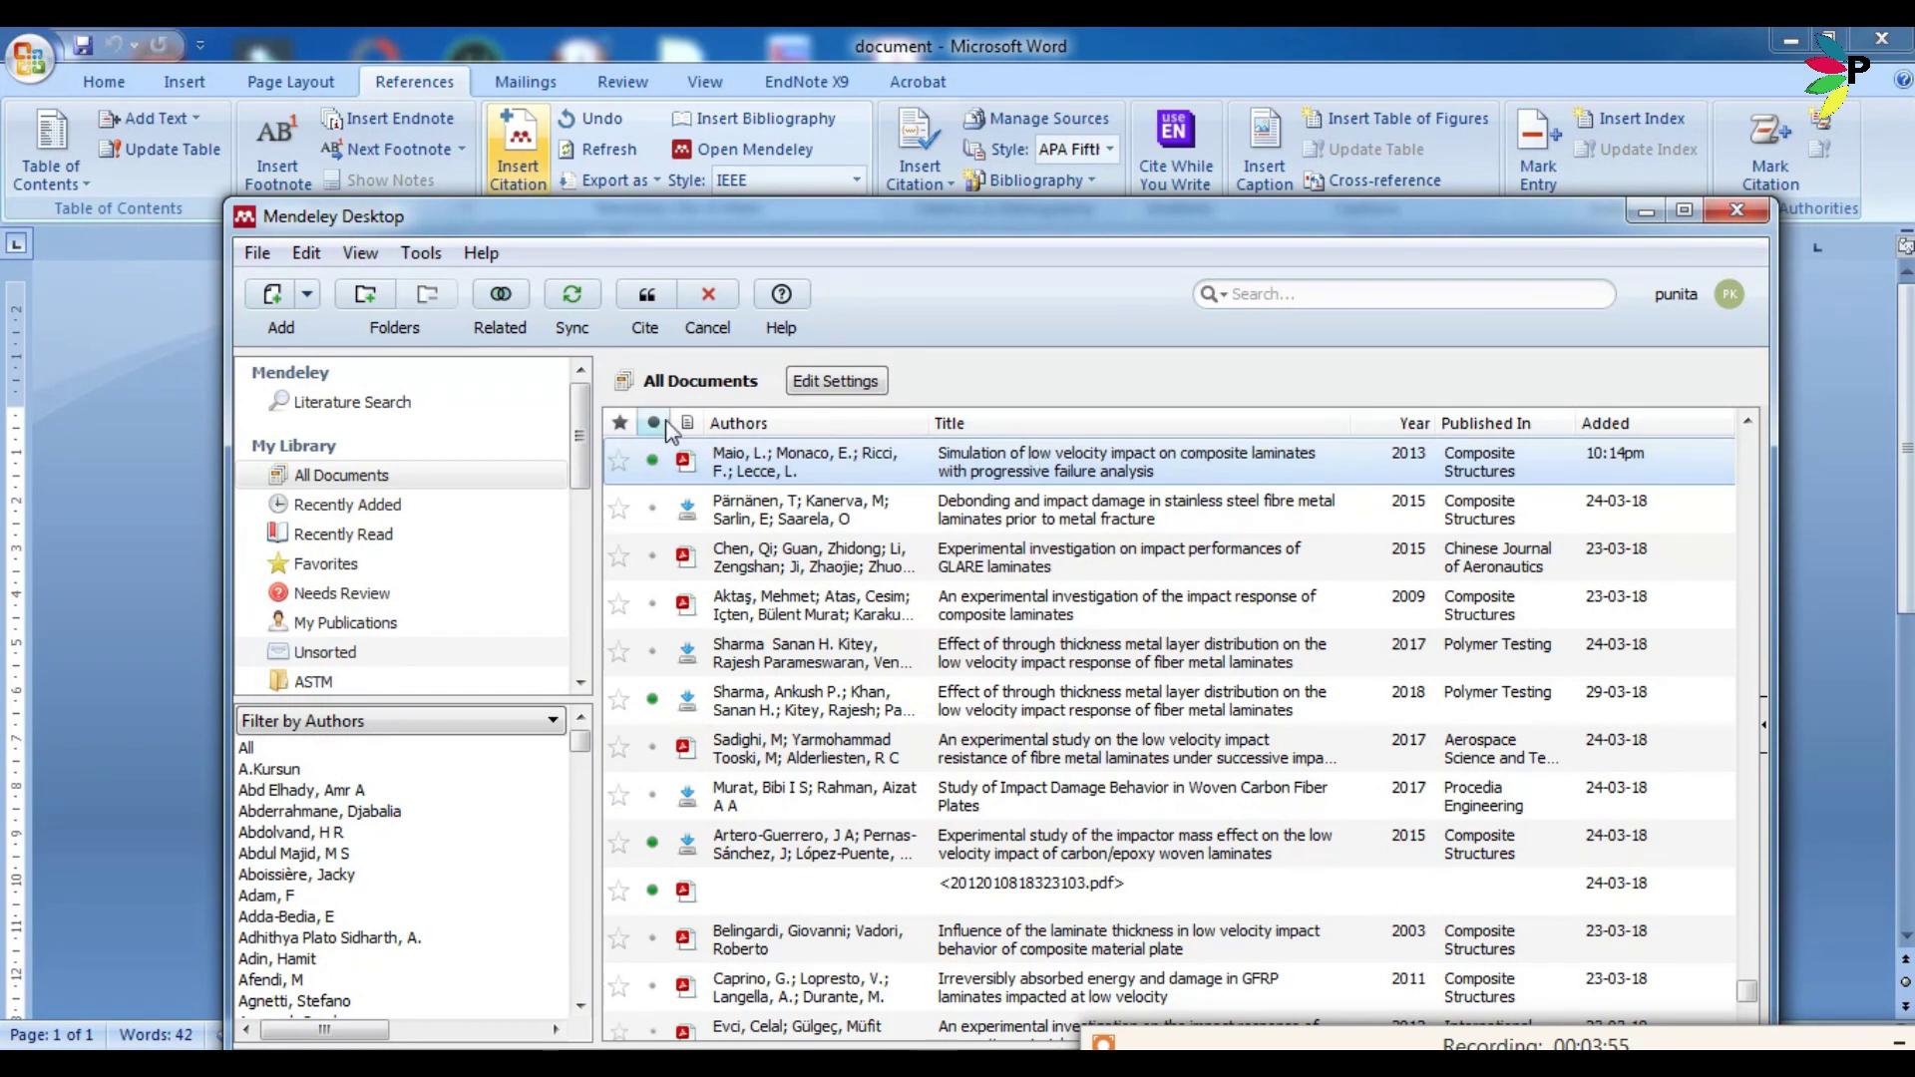
left_click(686, 461)
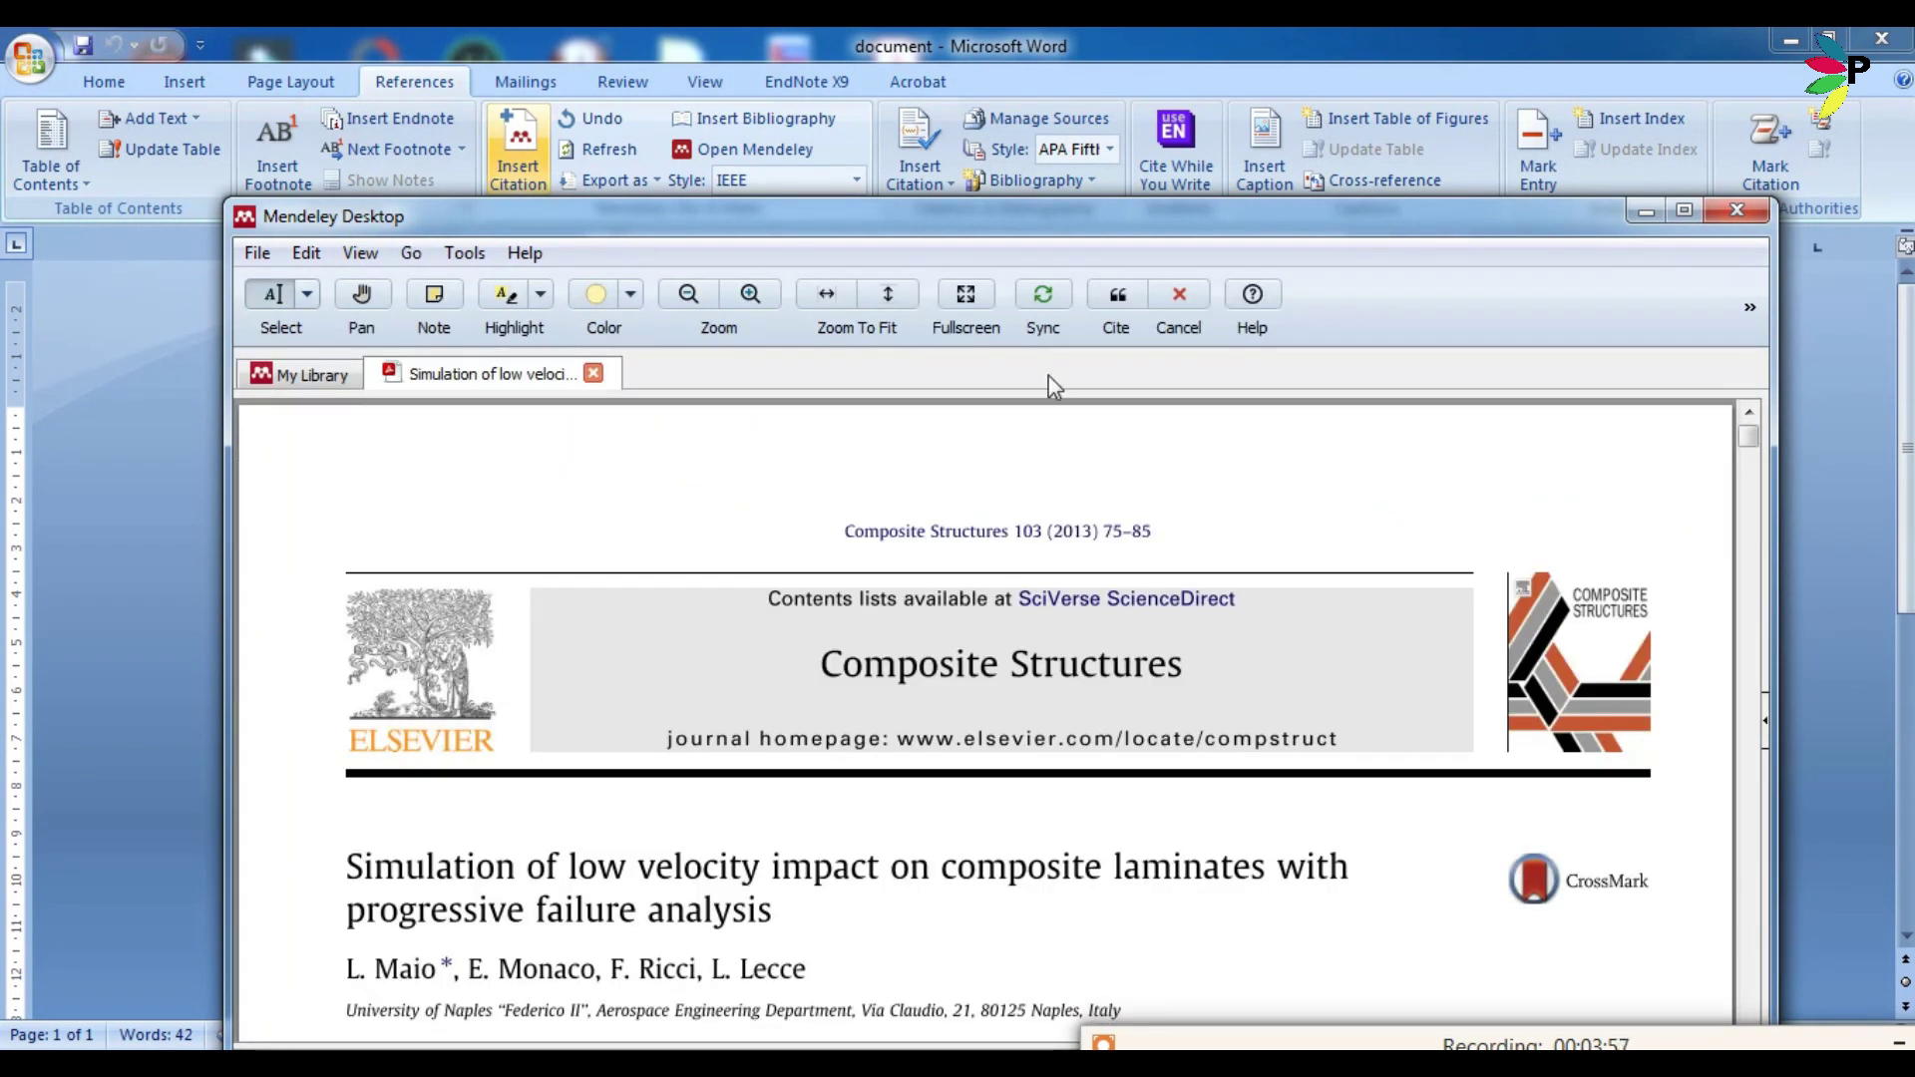
left_click(594, 375)
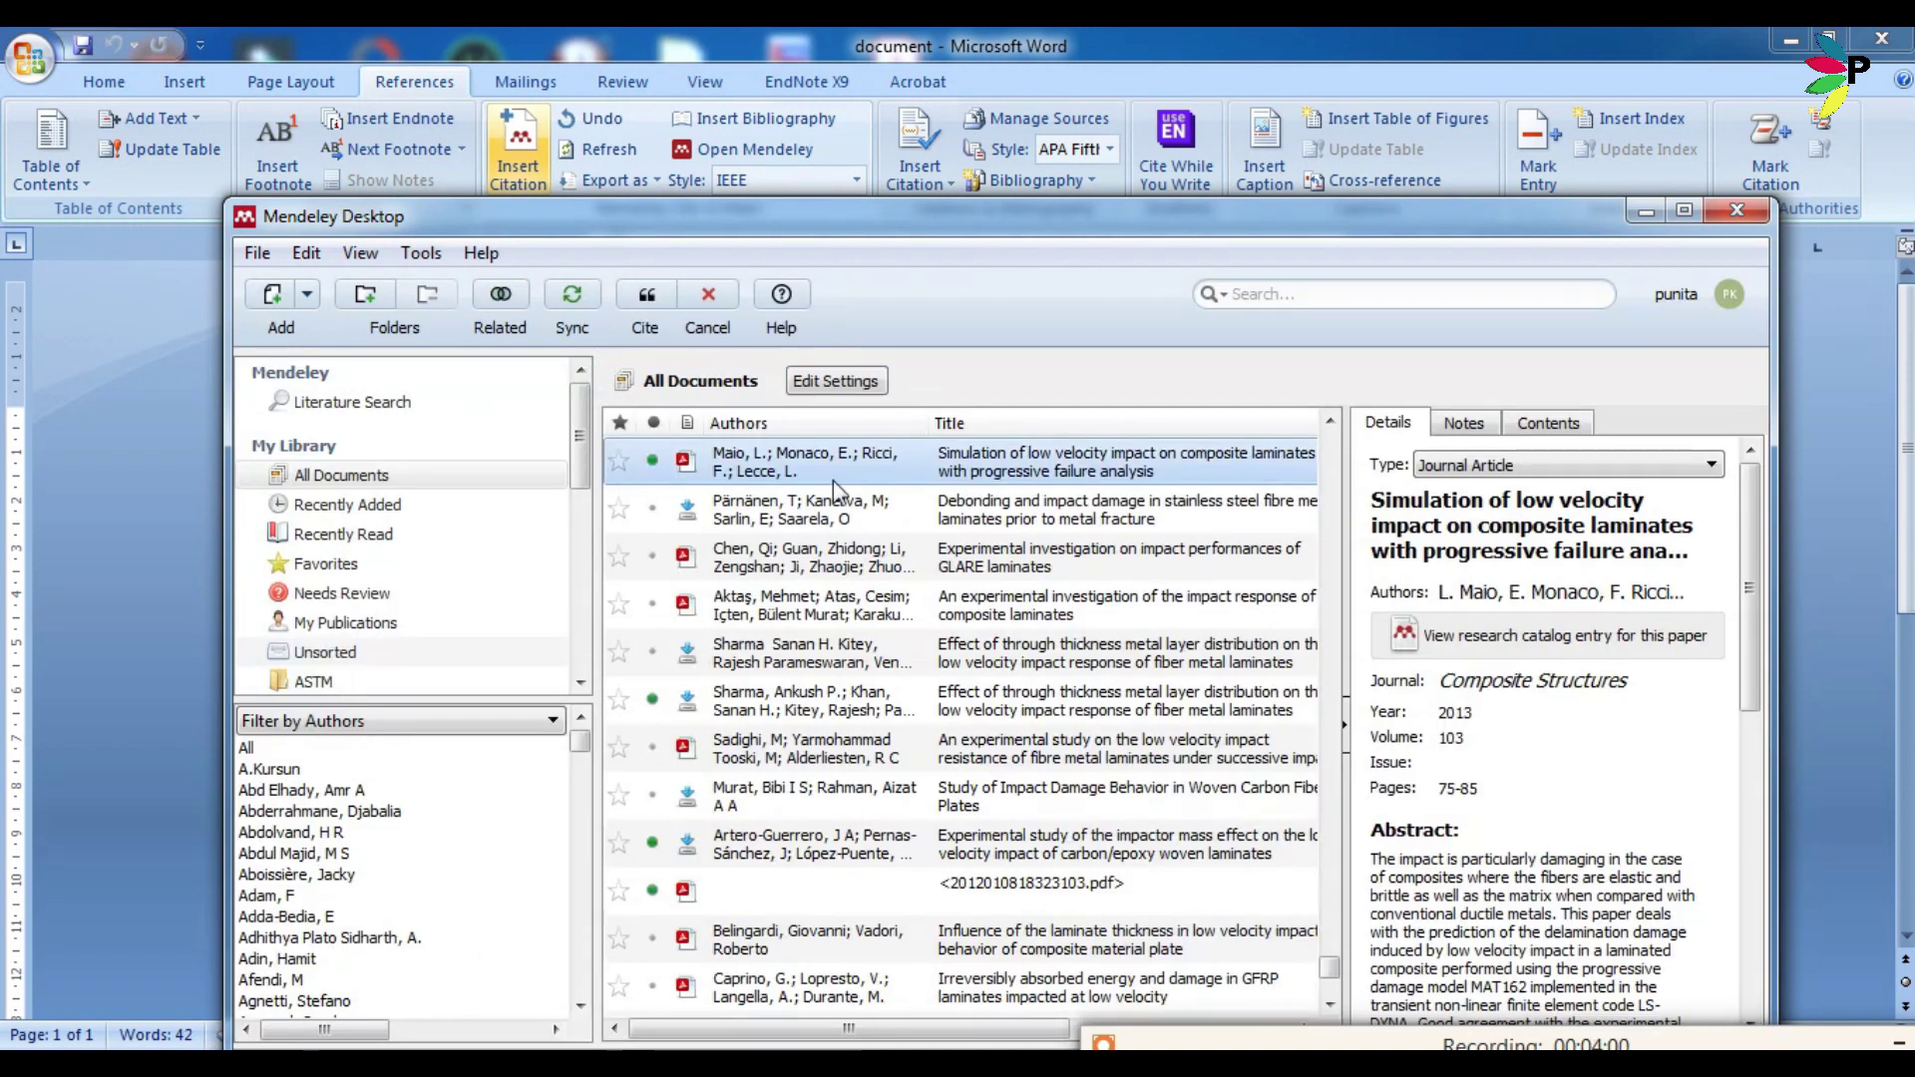
left_click(646, 296)
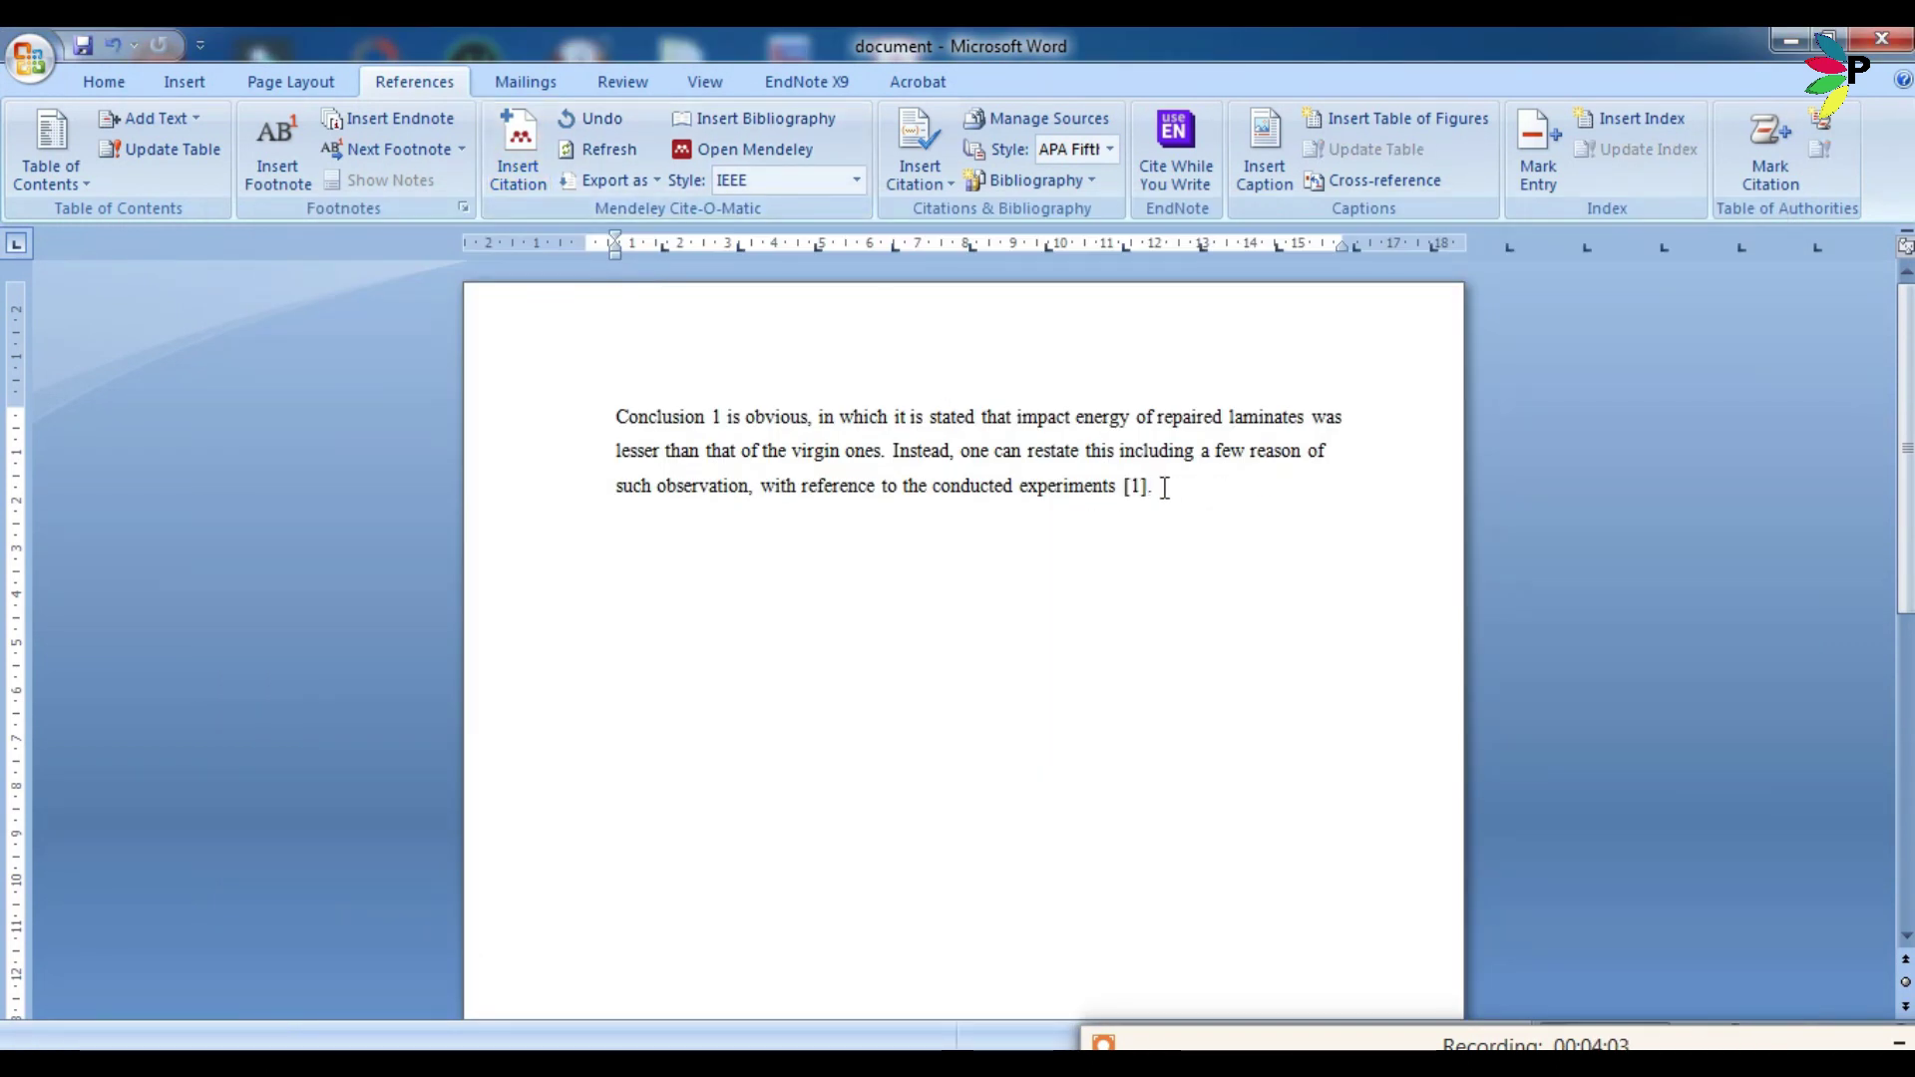
End the sentence after [1] with a period and insert the IEEE bibliography for Maio et al. 2013 at the top of page 2.
type(".")
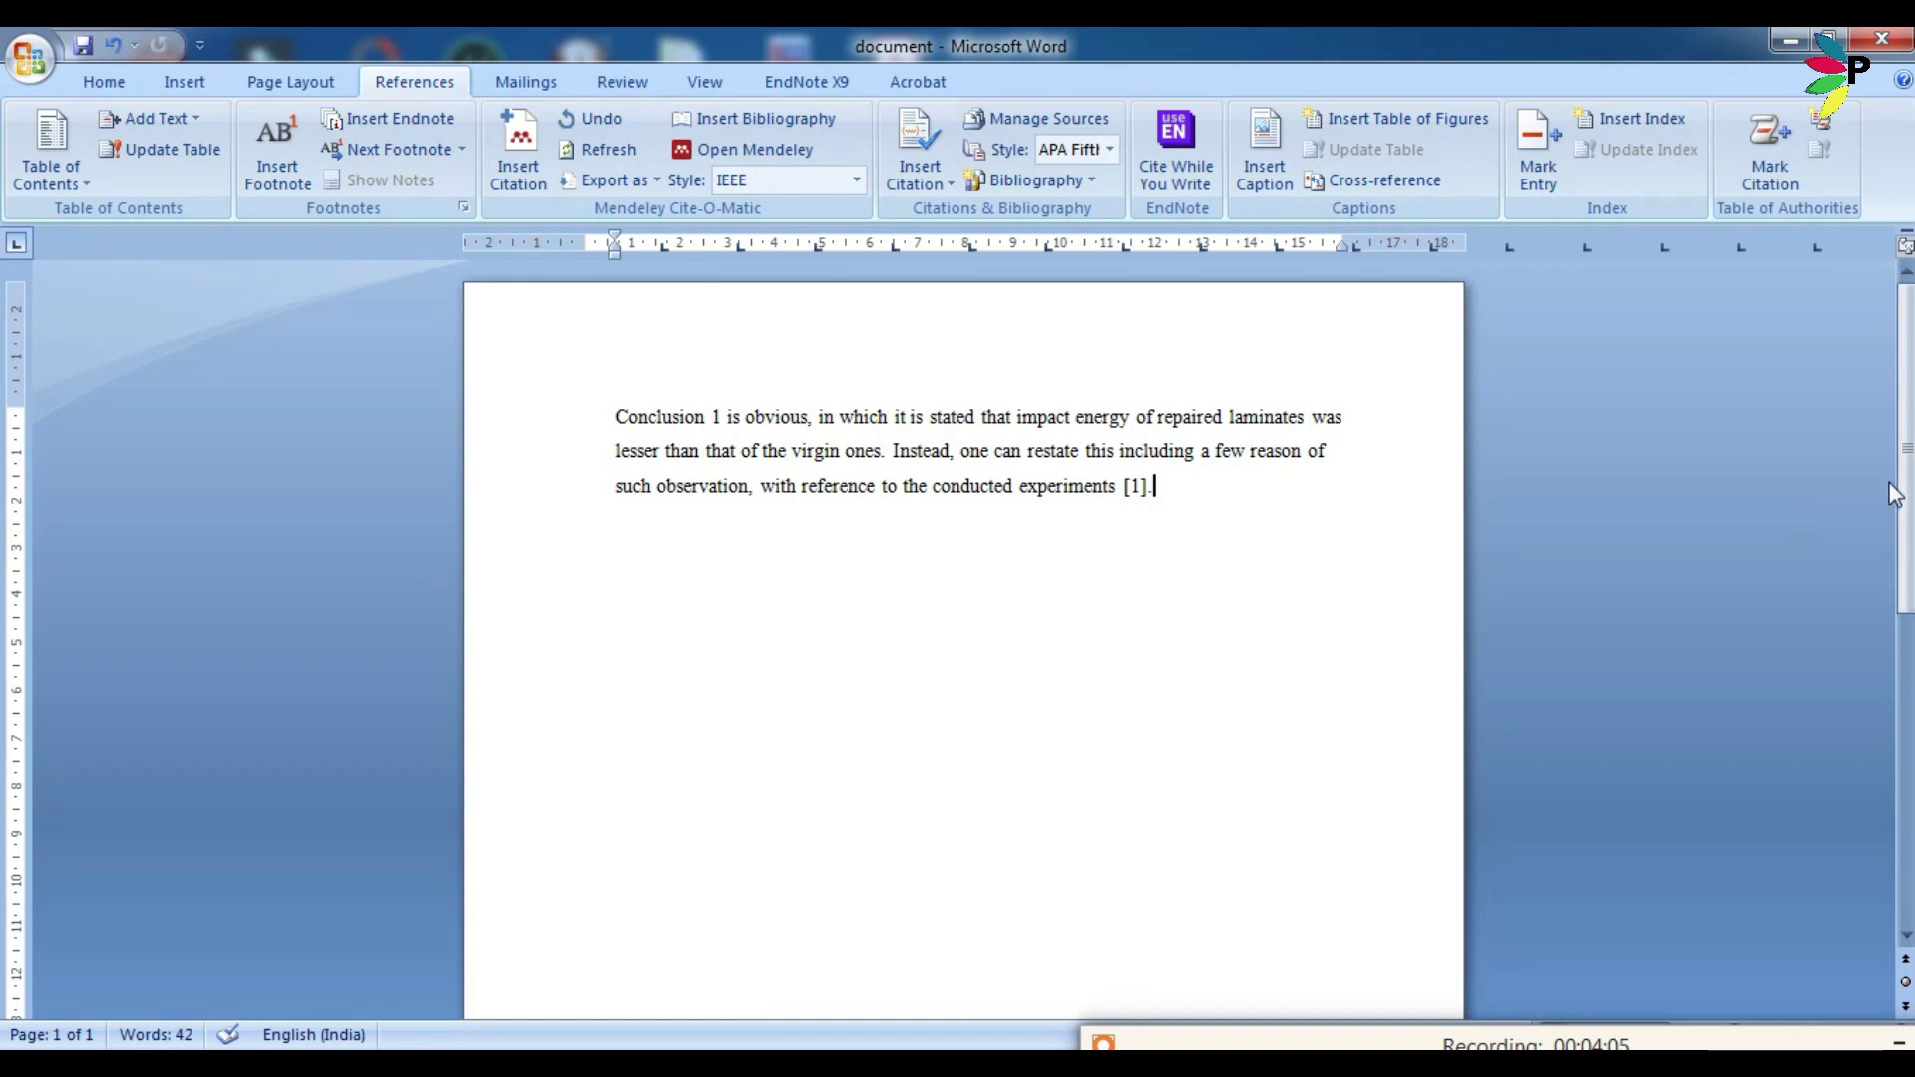
left_click_drag(1904, 493, 1904, 667)
scroll(1132, 981, "down", 5)
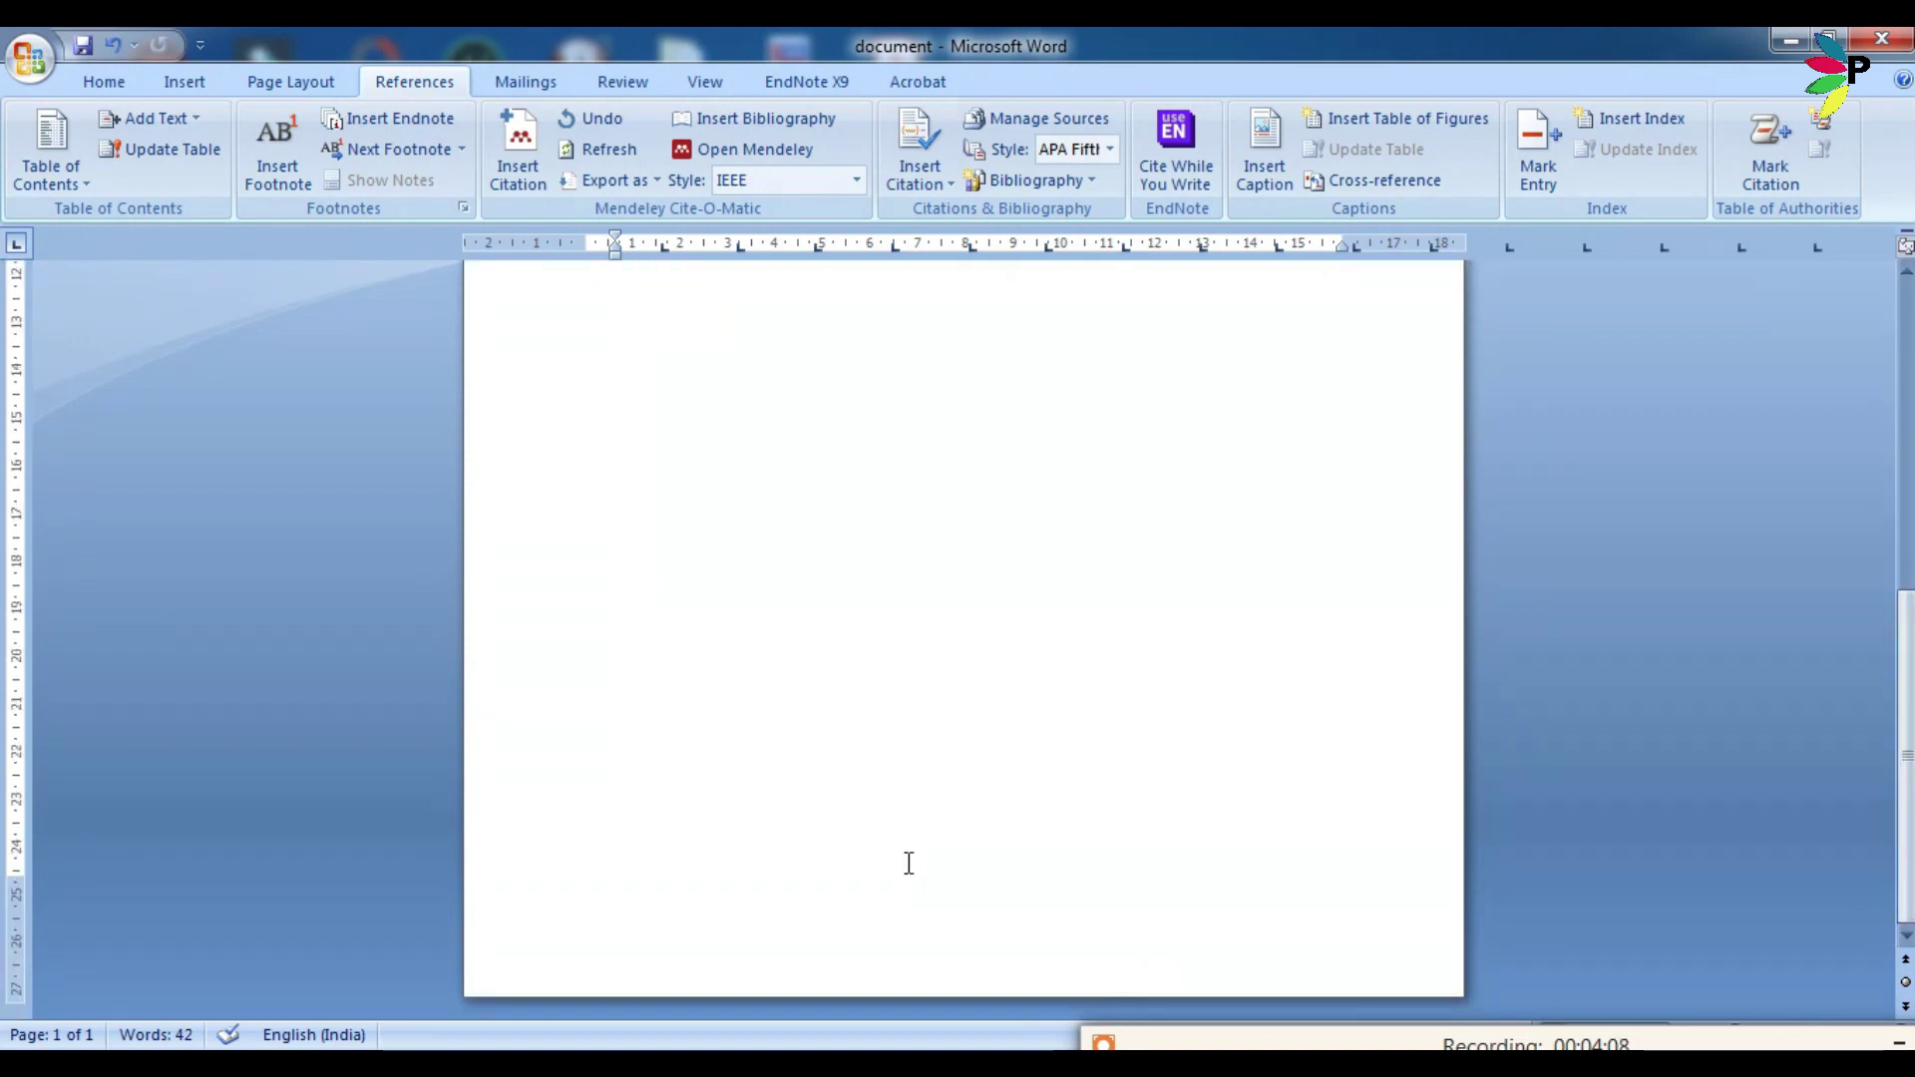
left_click(908, 864)
key("Return")
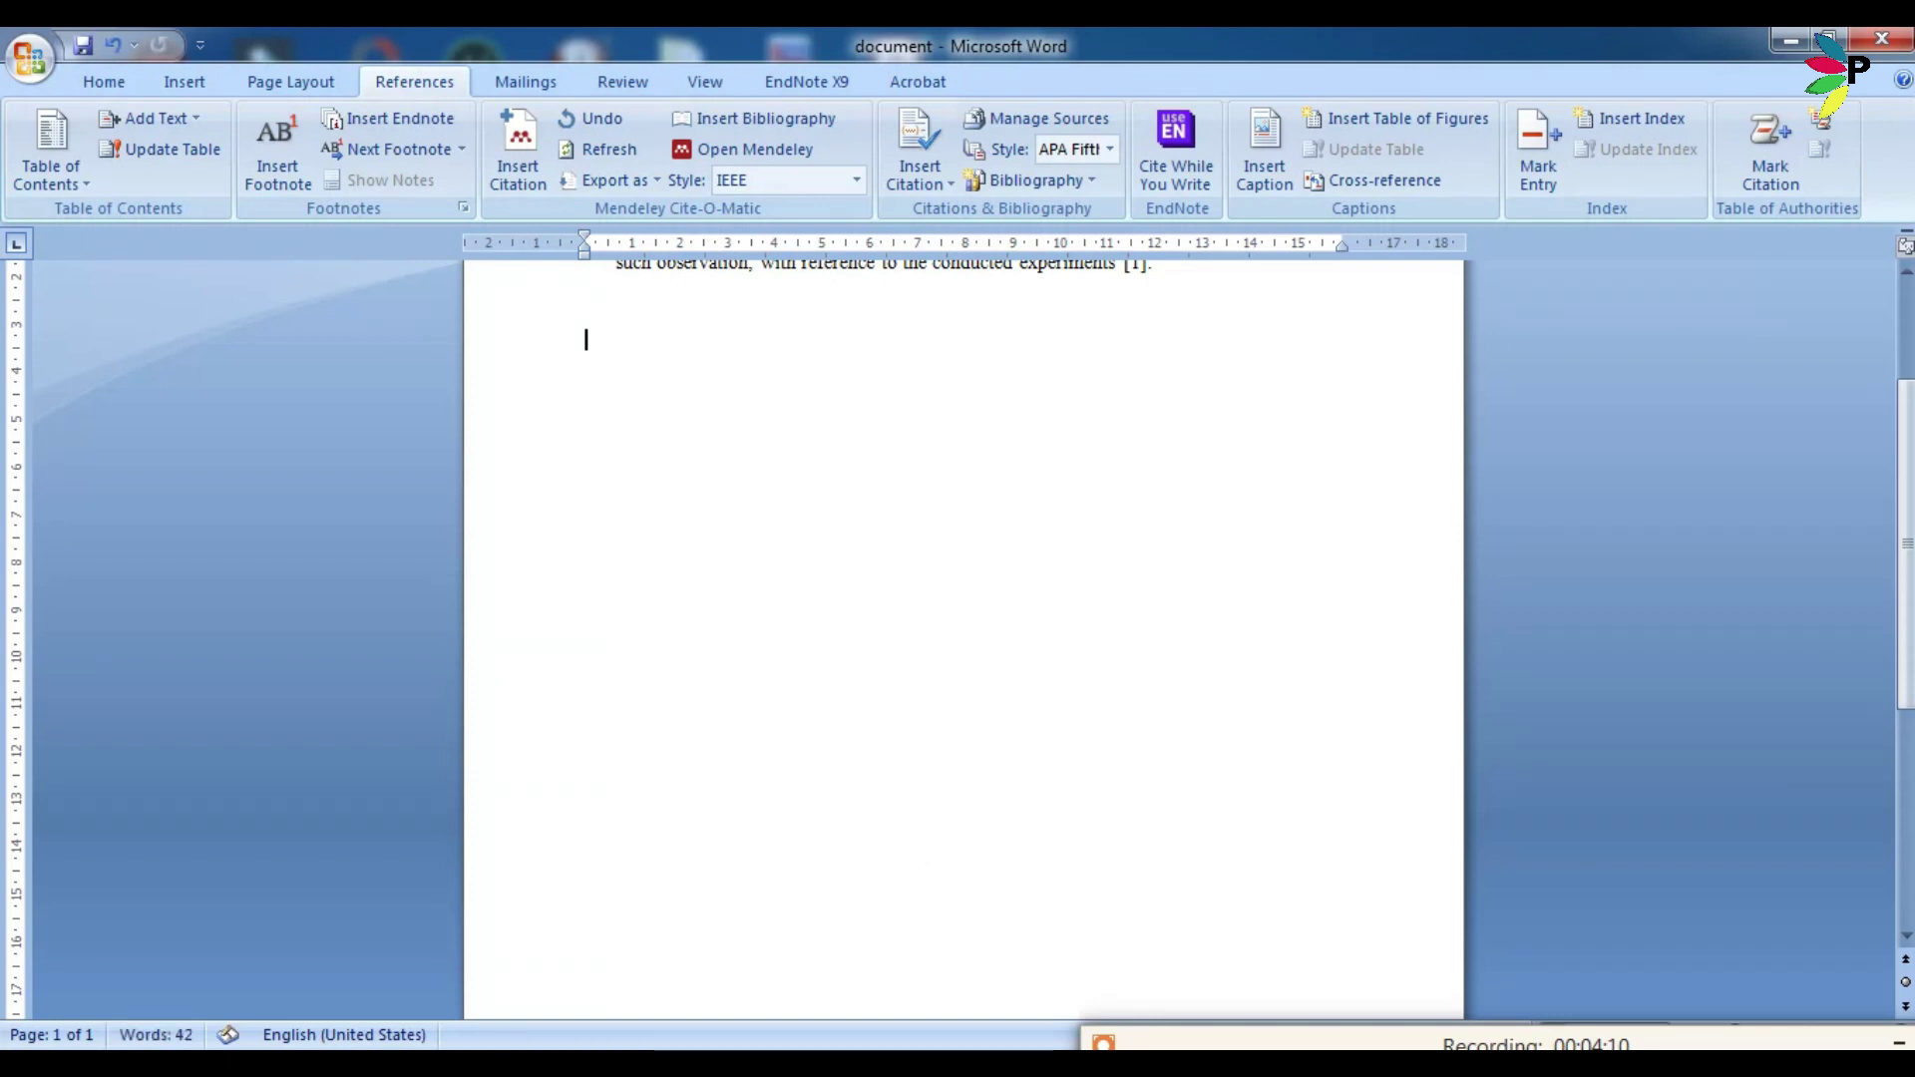
key("Return")
key("Return")
key("Return")
key("Return")
key("Return")
key("Return")
key("Return")
key("Return")
key("Return")
key("Return")
key("Return")
key("Return")
key("Return")
key("Return")
key("Return")
key("Return")
key("Return")
key("Return")
key("Return")
key("Return")
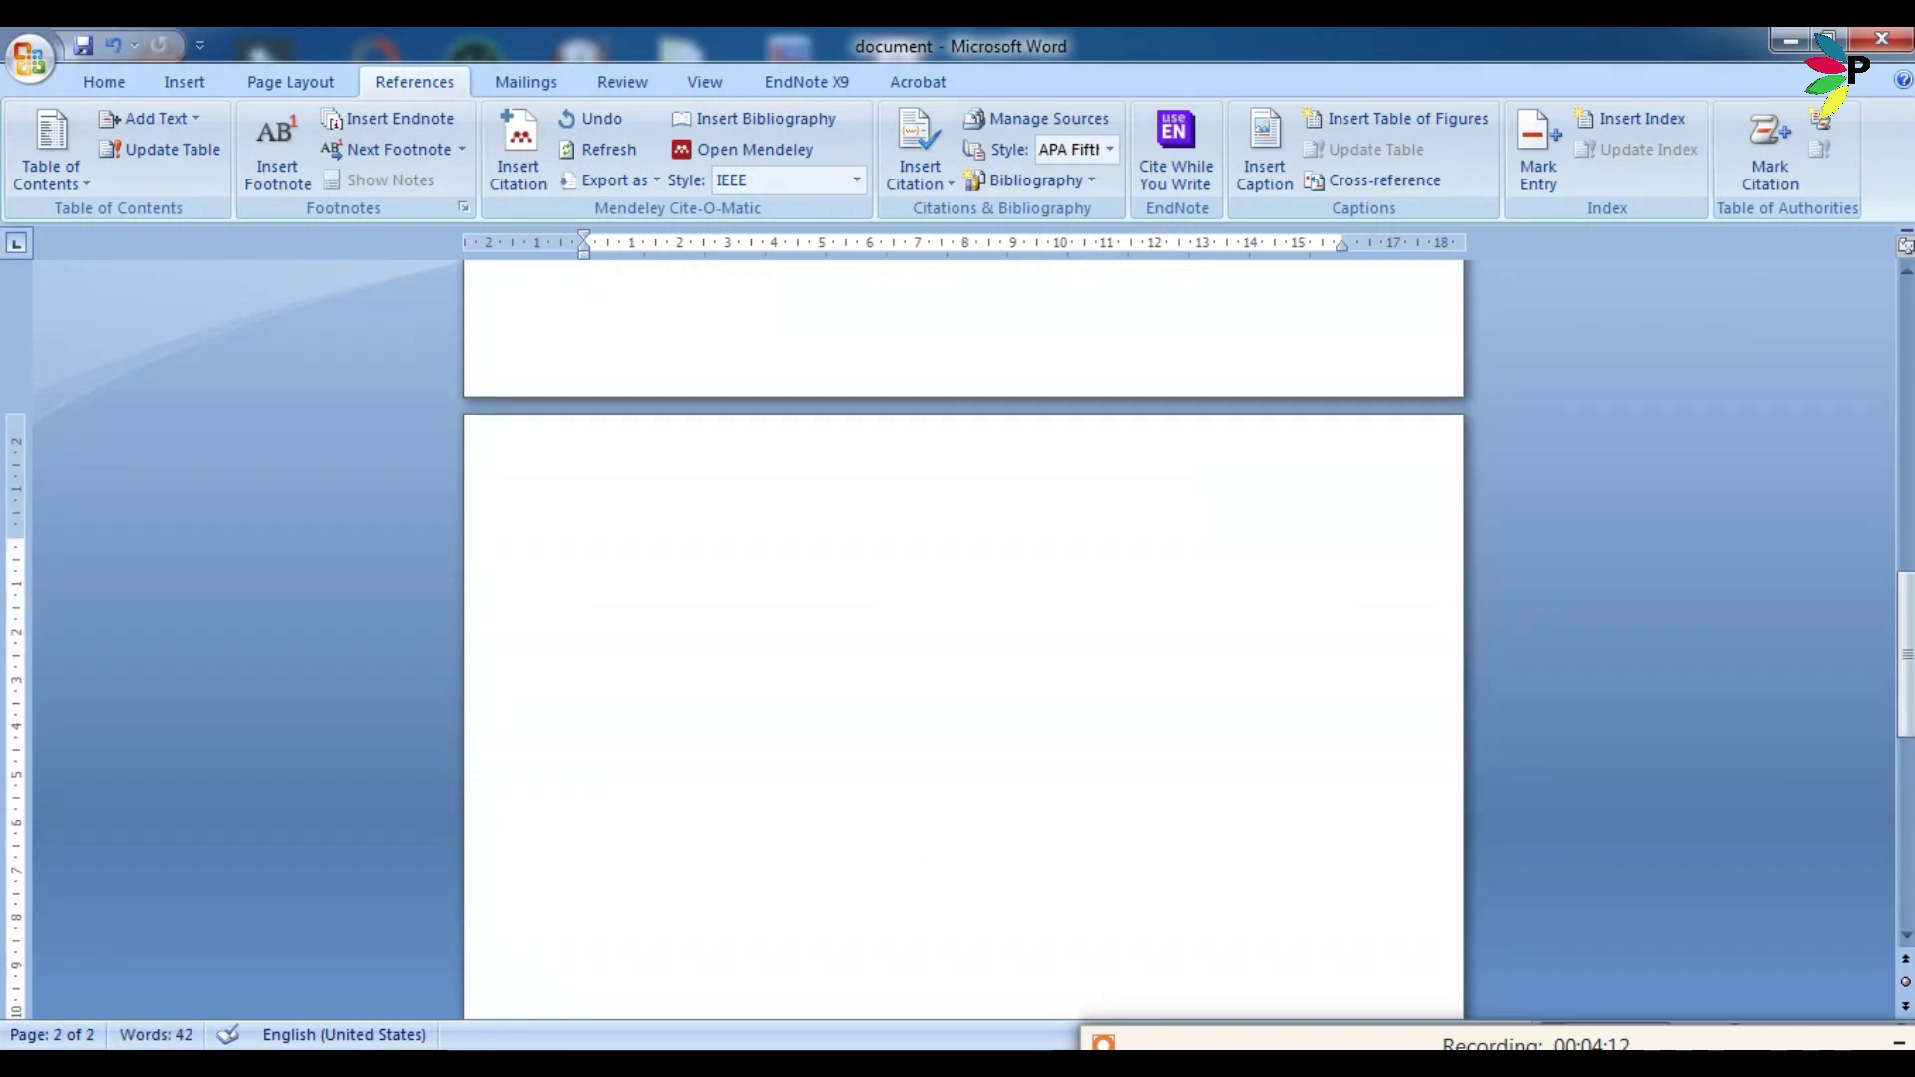
left_click(598, 518)
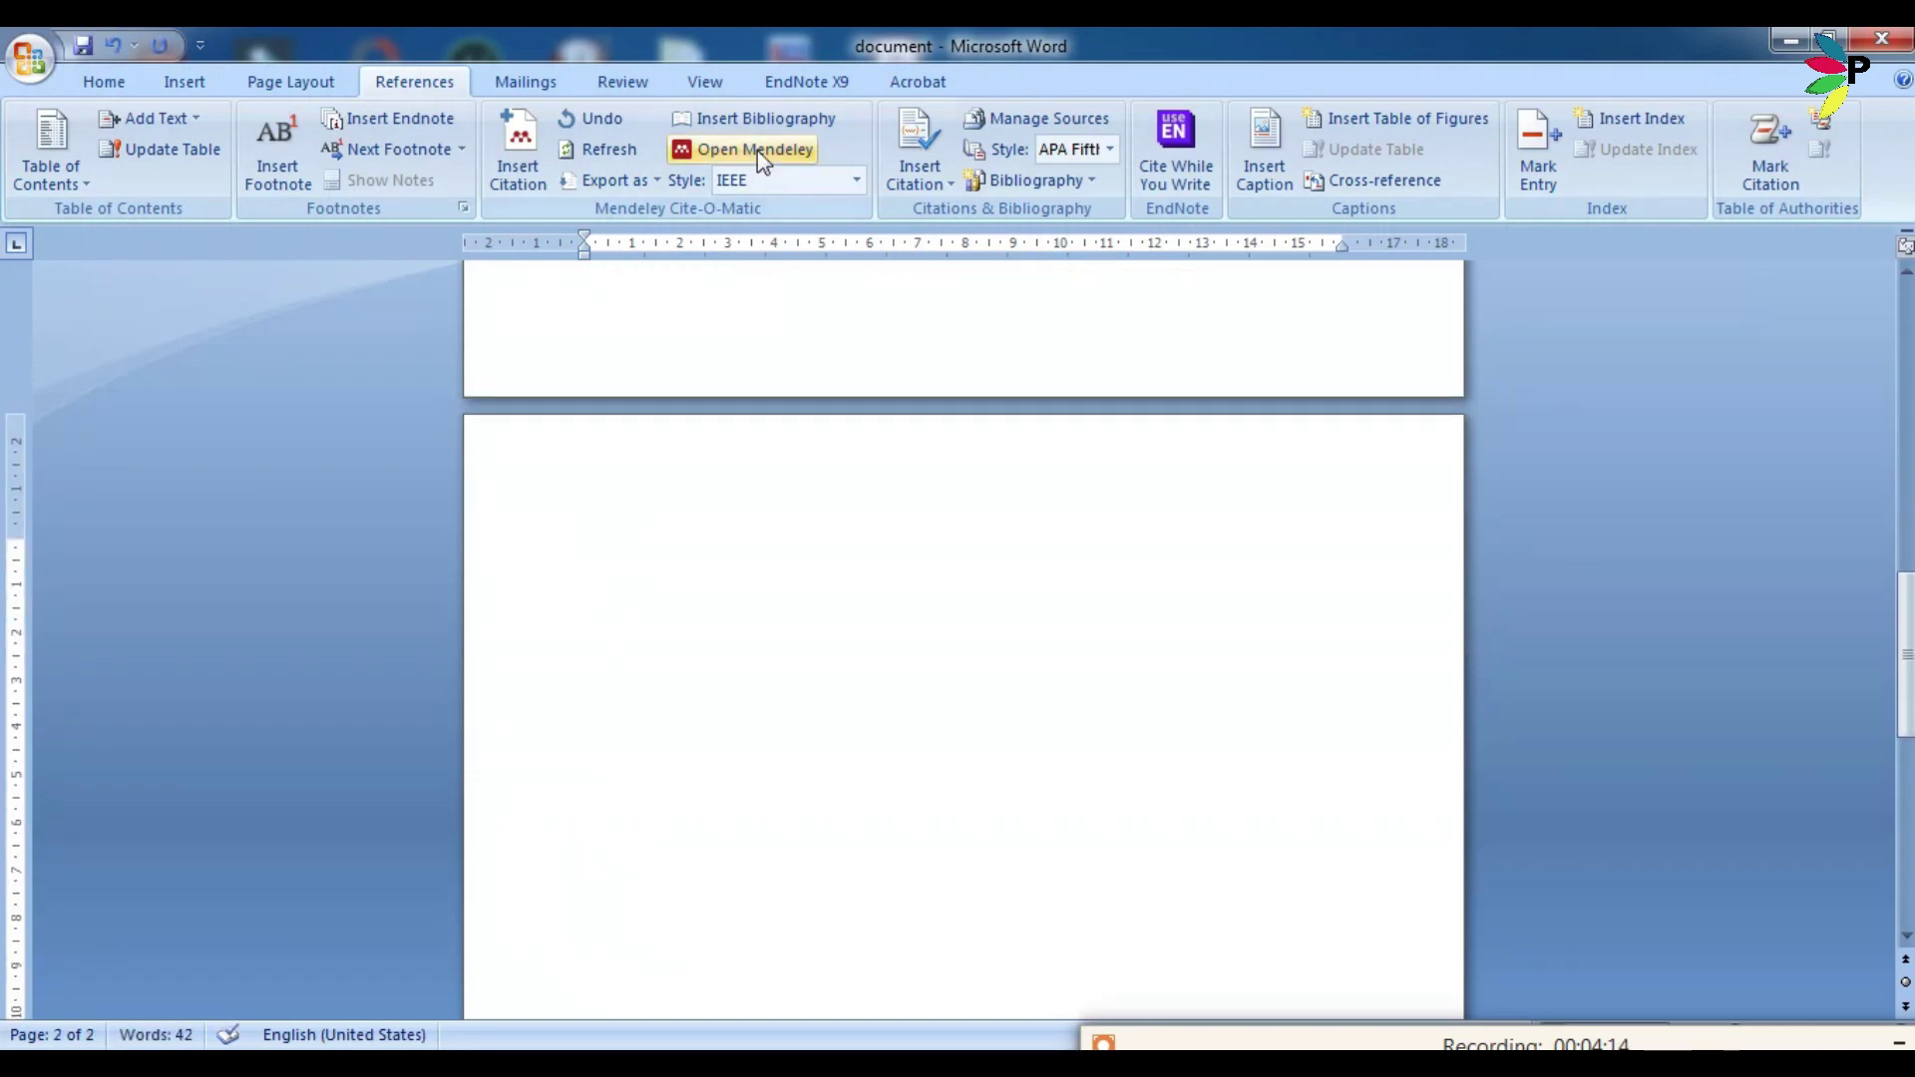
left_click(781, 129)
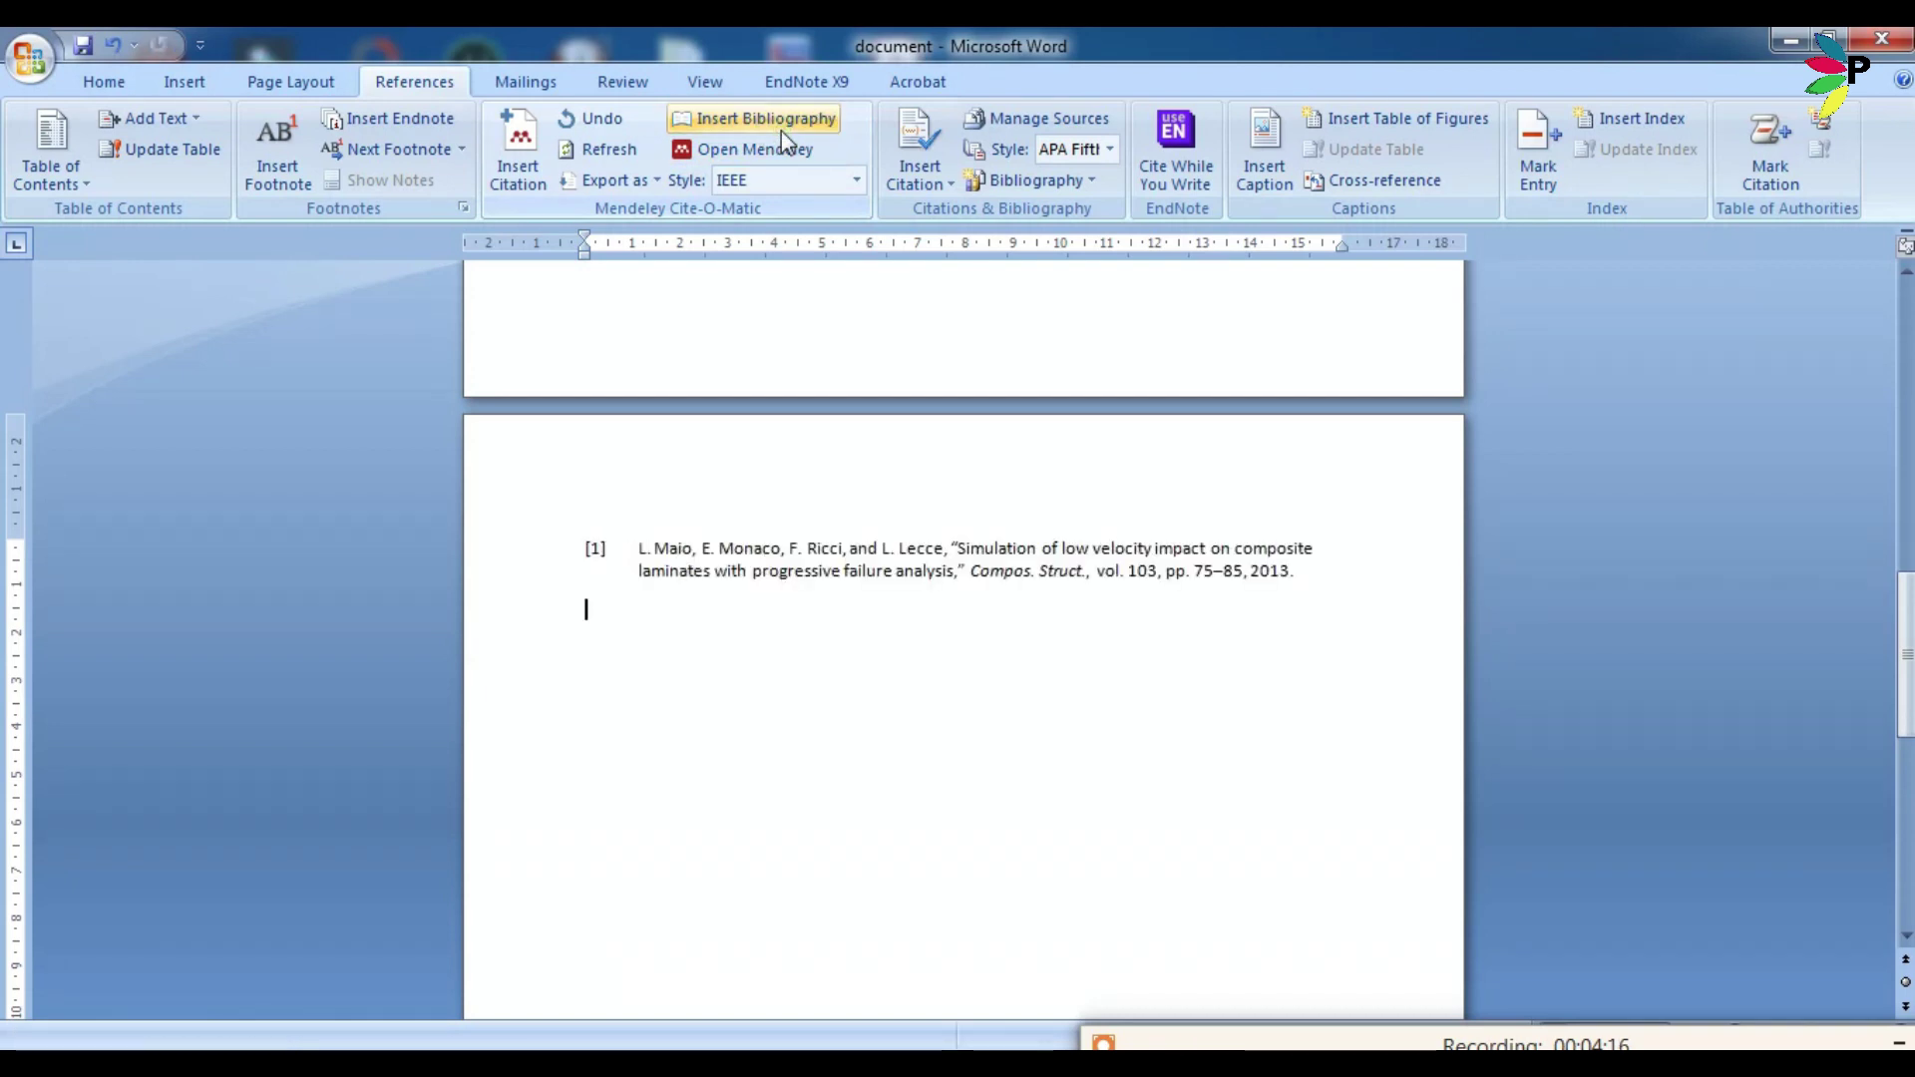
Switch the Mendeley citation style to Nature.
left_click(857, 181)
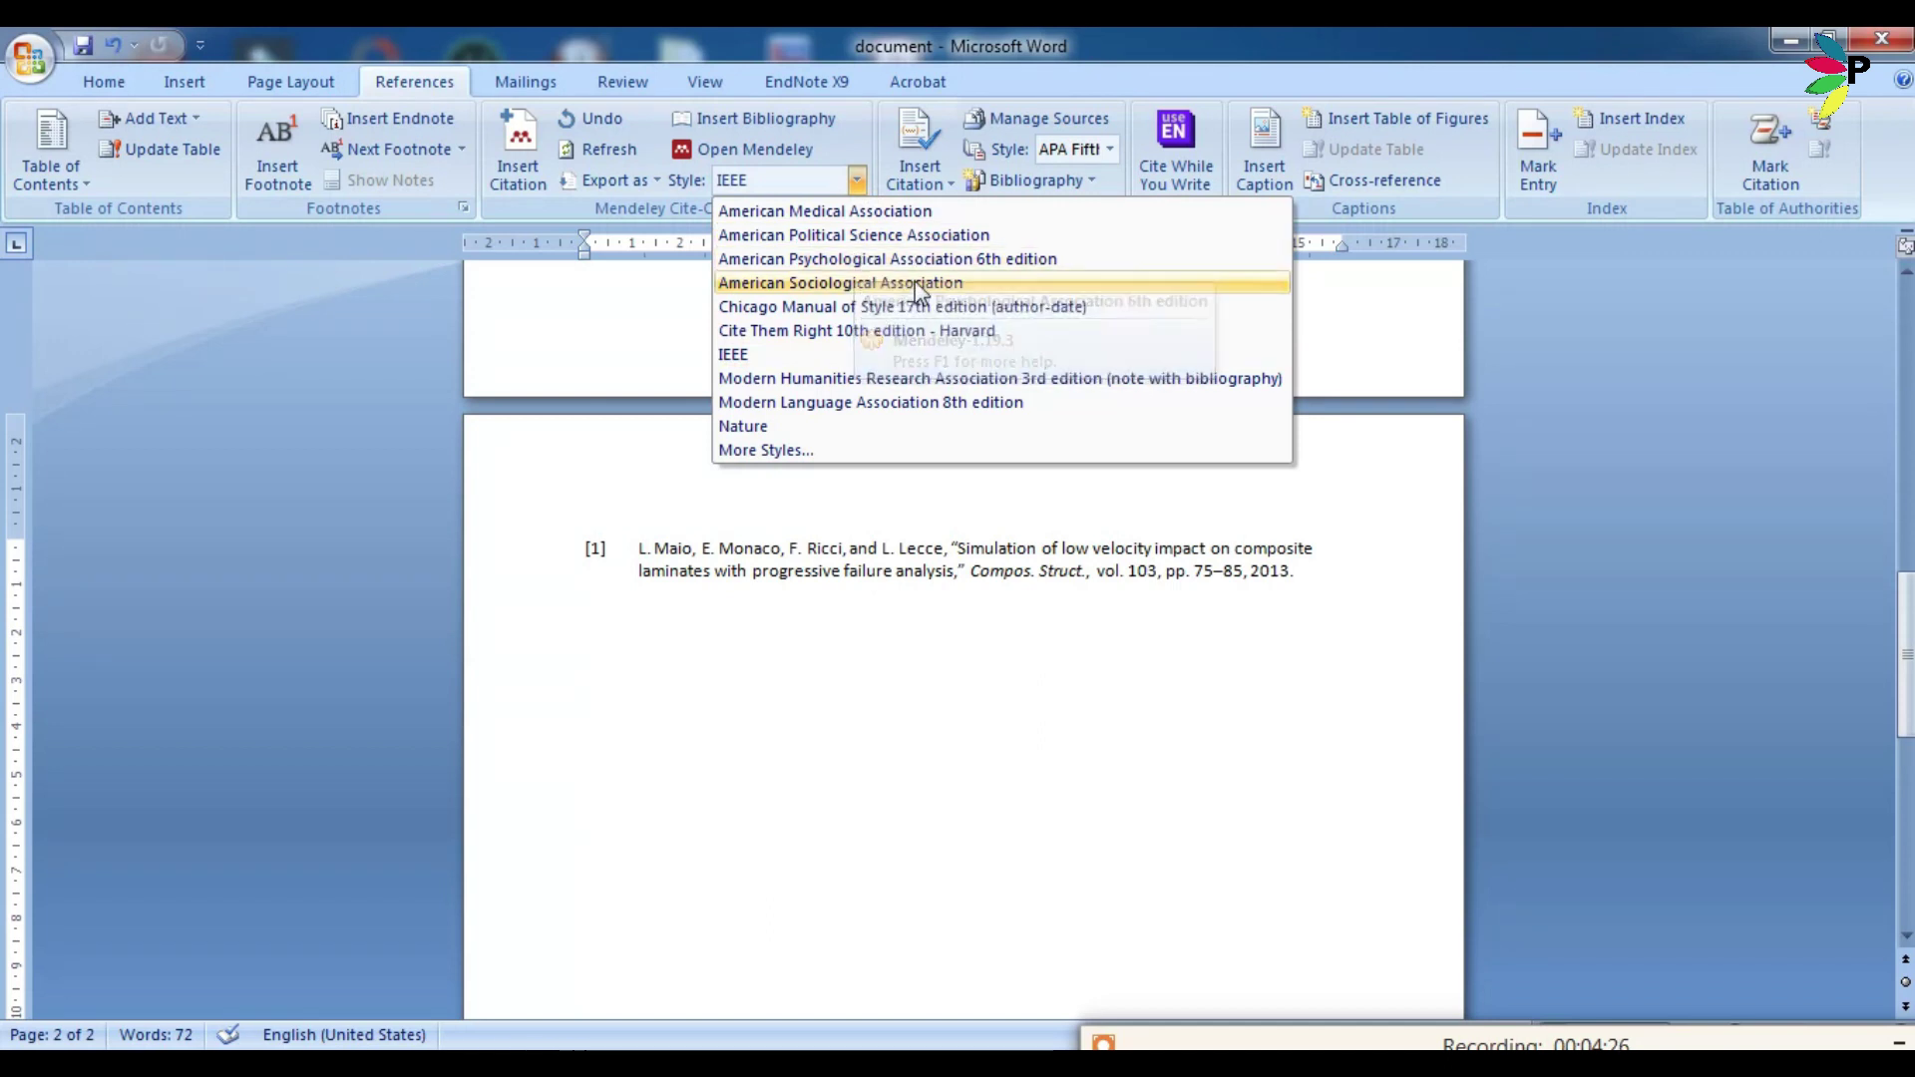
left_click(836, 429)
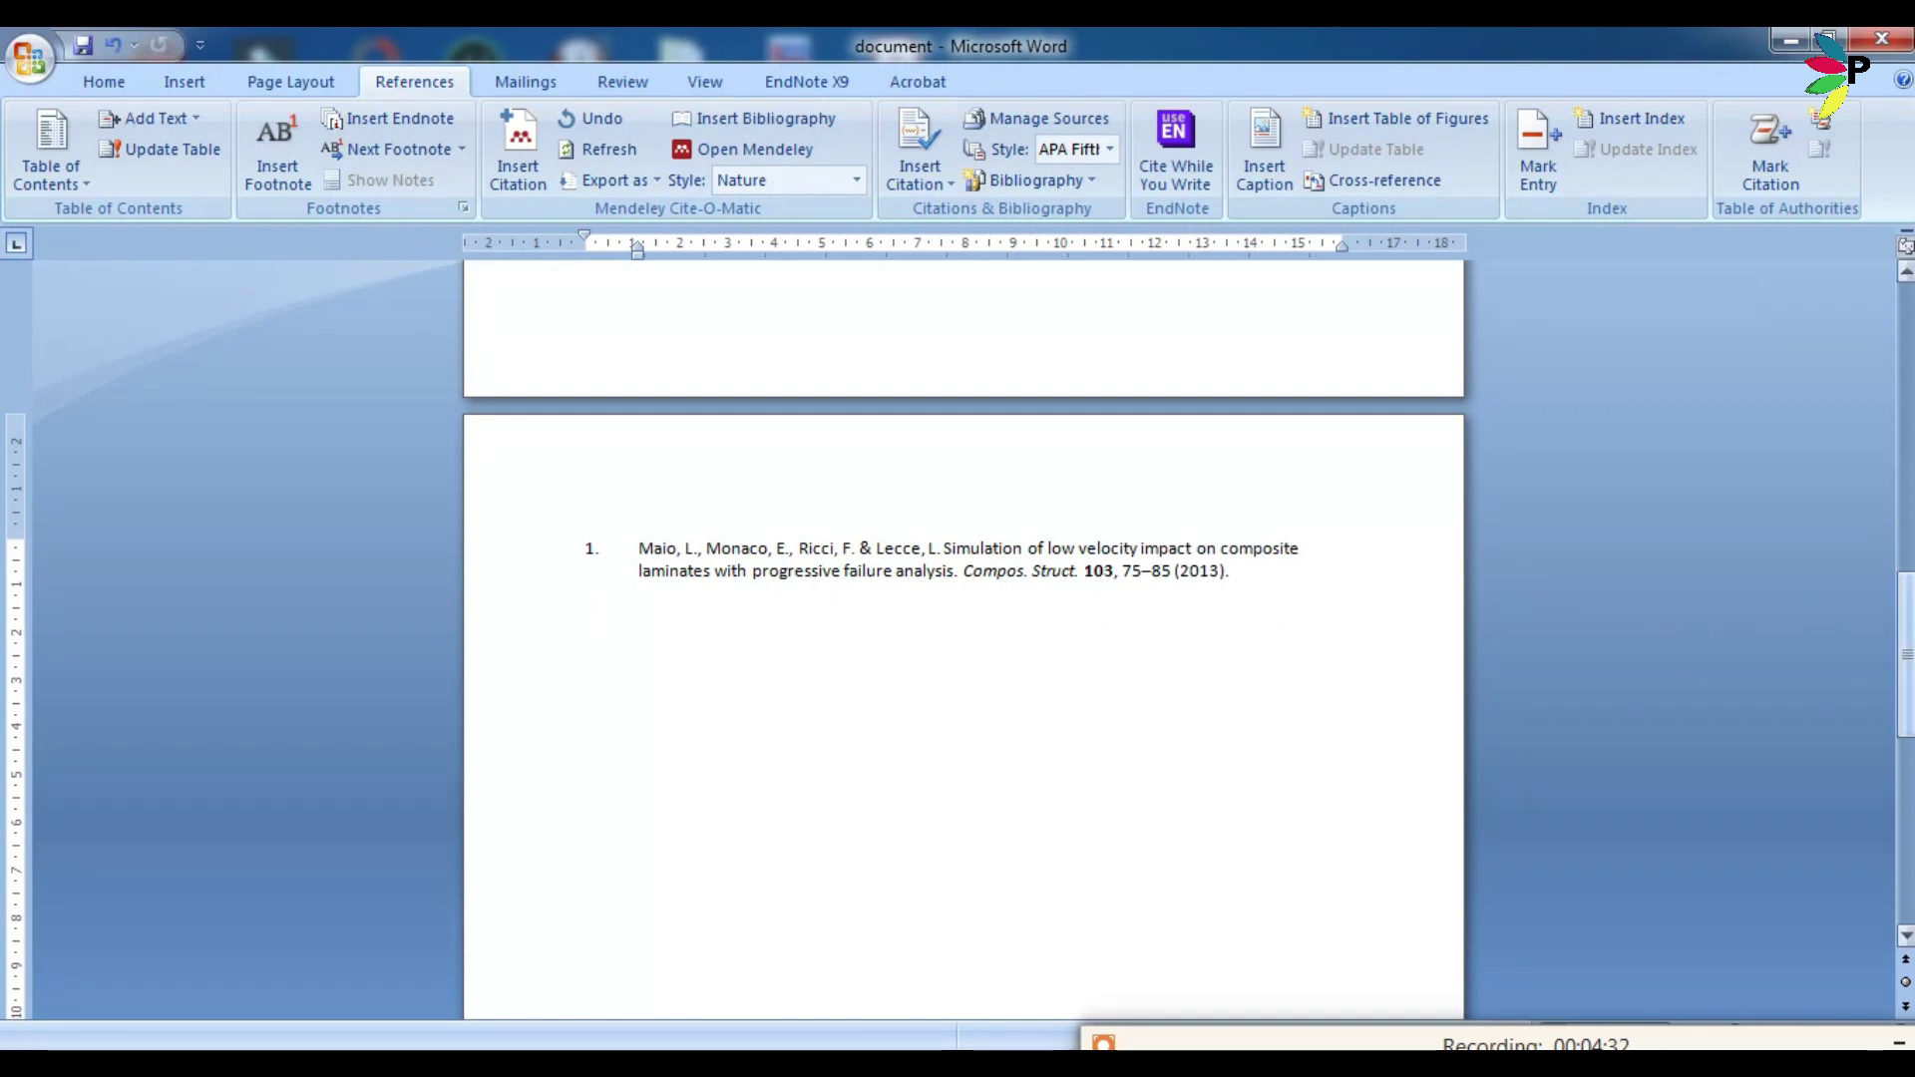
left_click_drag(1906, 654, 1905, 364)
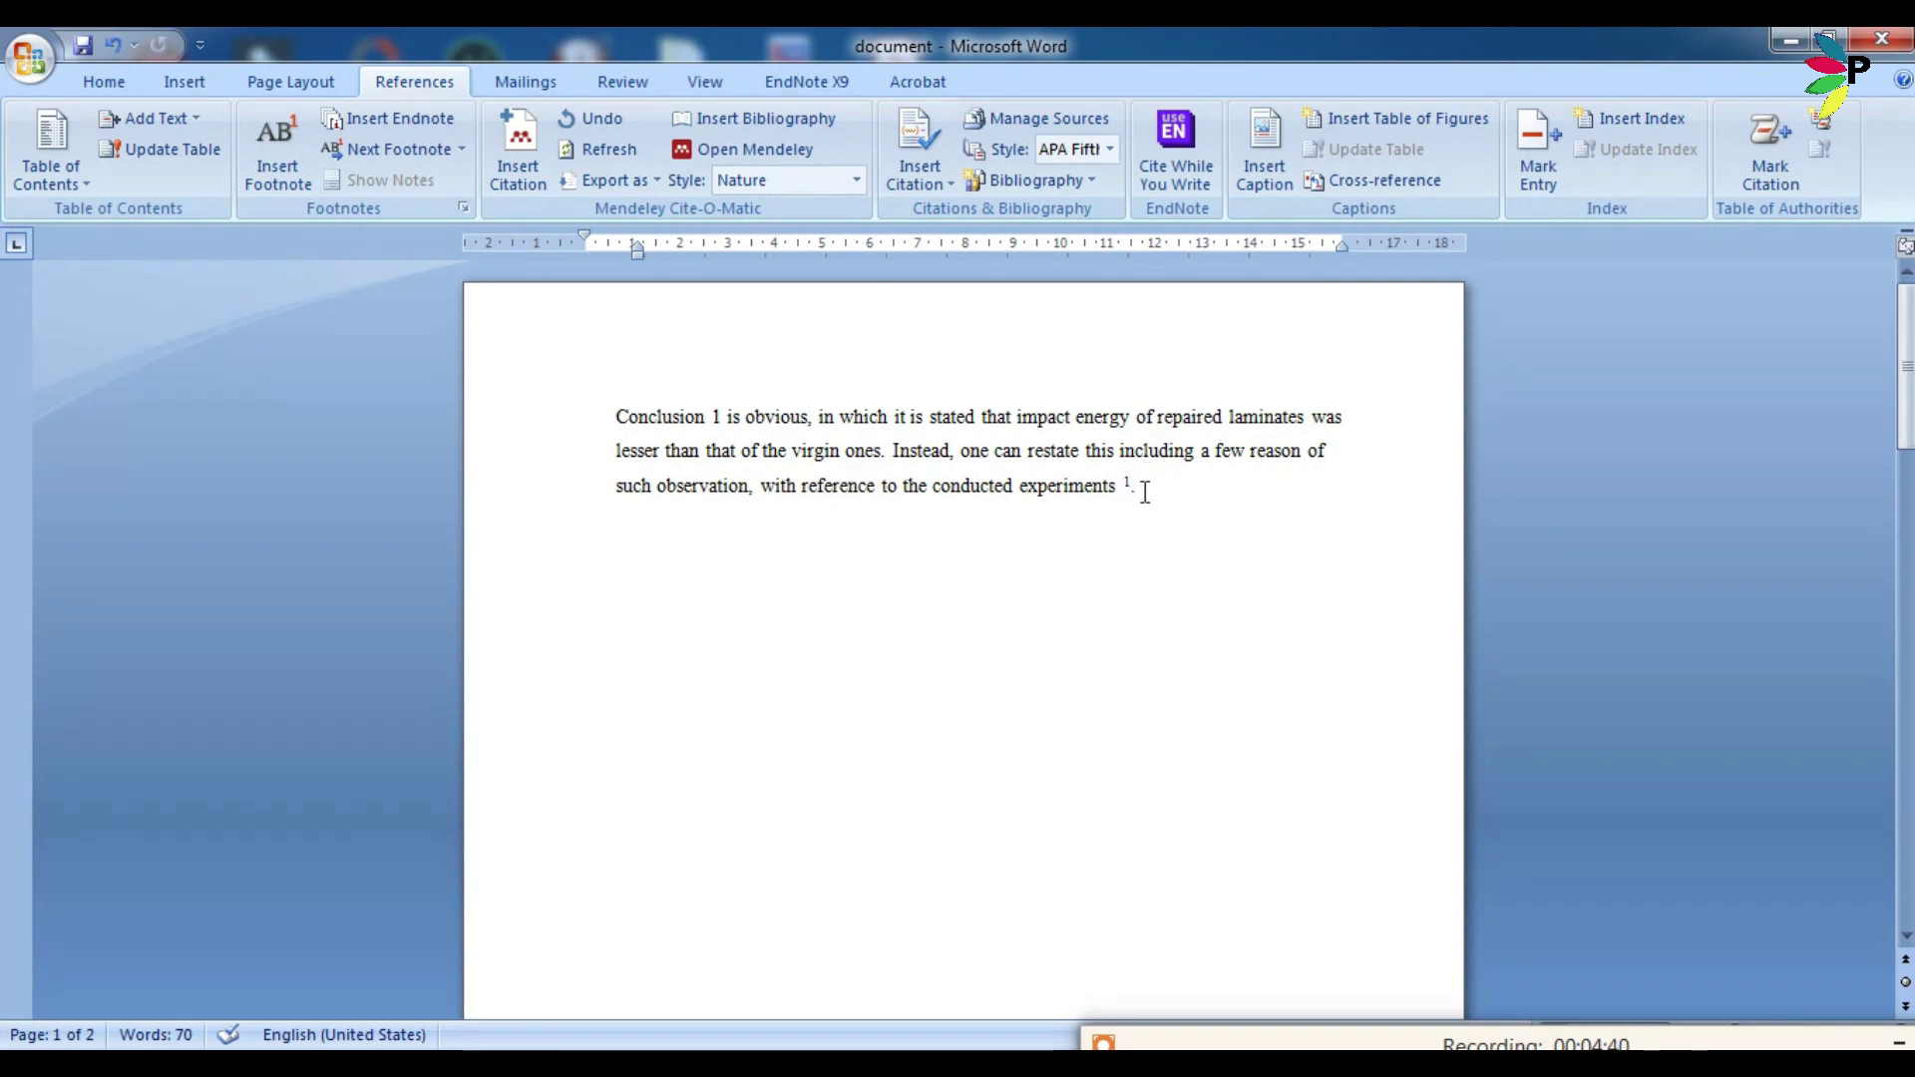
Change the citation style to Chicago author-date, then to American Psychological Association 6th edition.
left_click(856, 180)
left_click(843, 307)
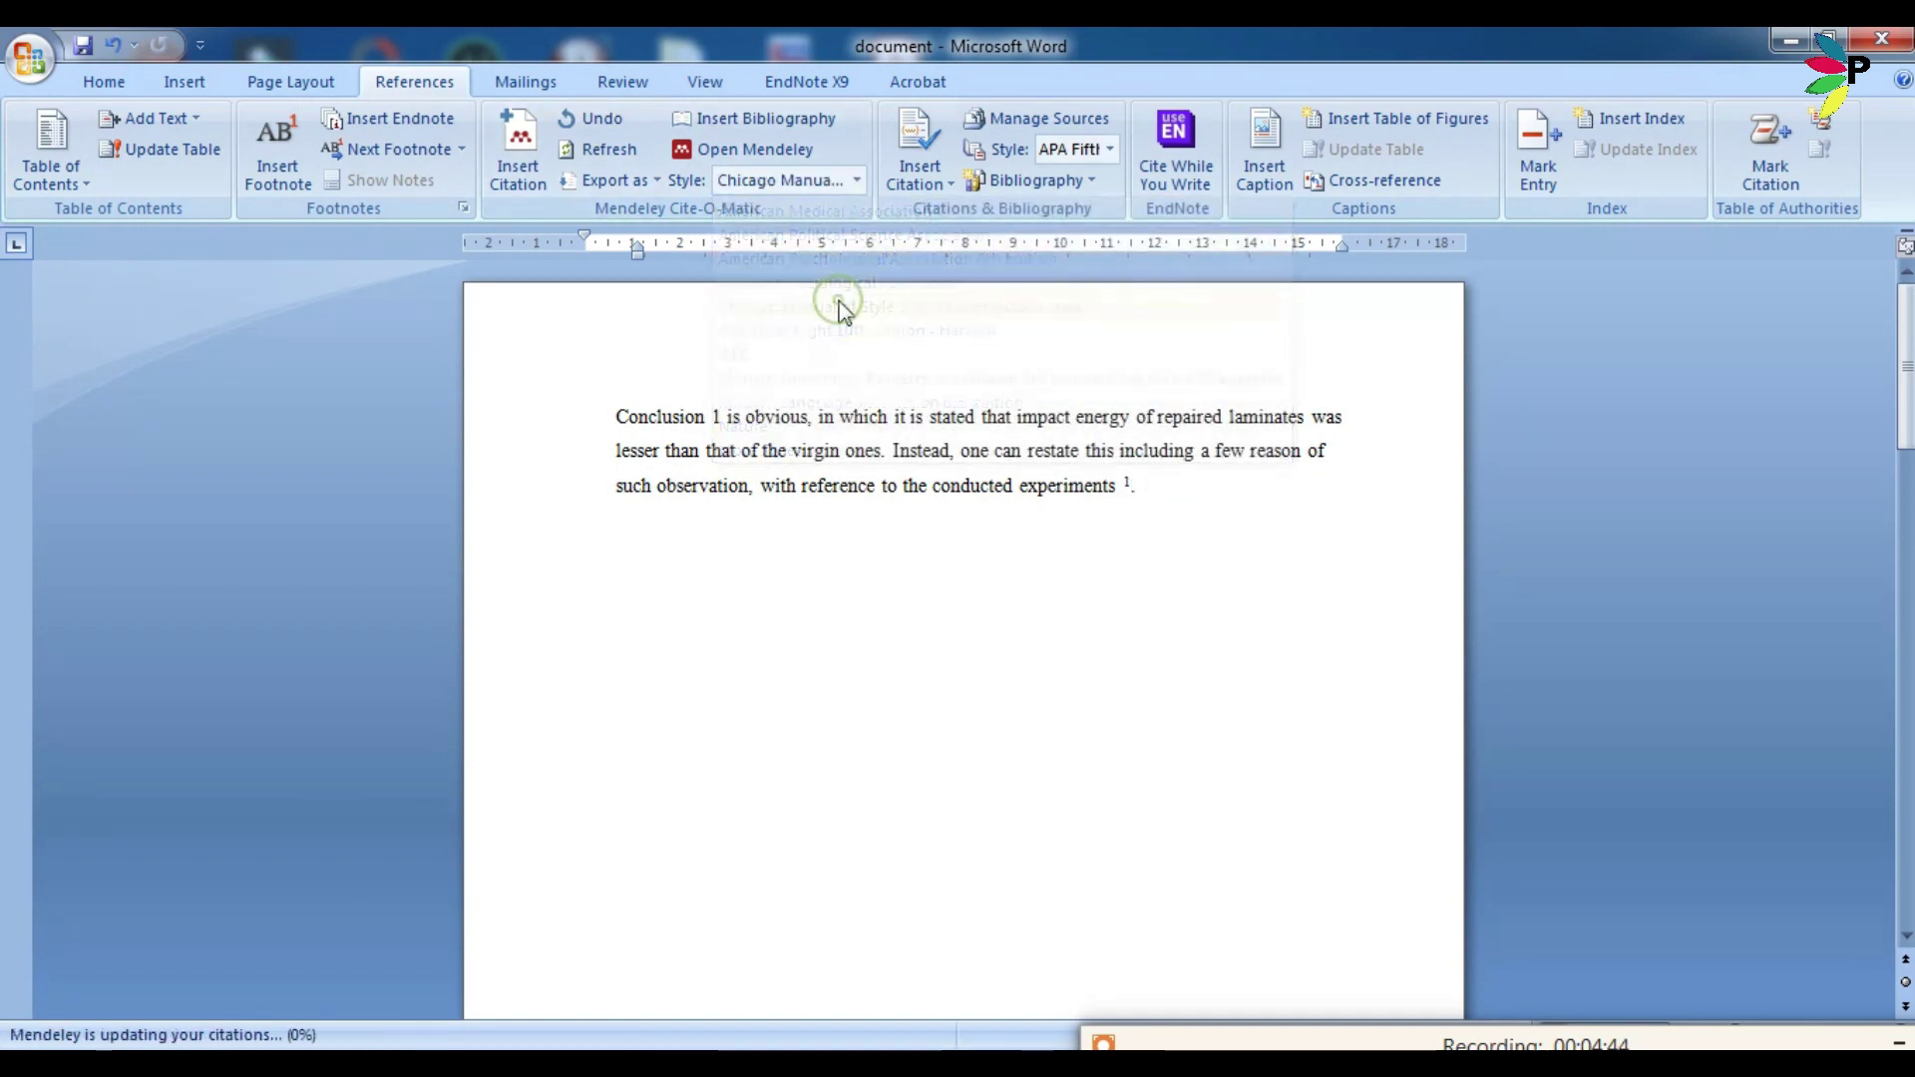
left_click(855, 180)
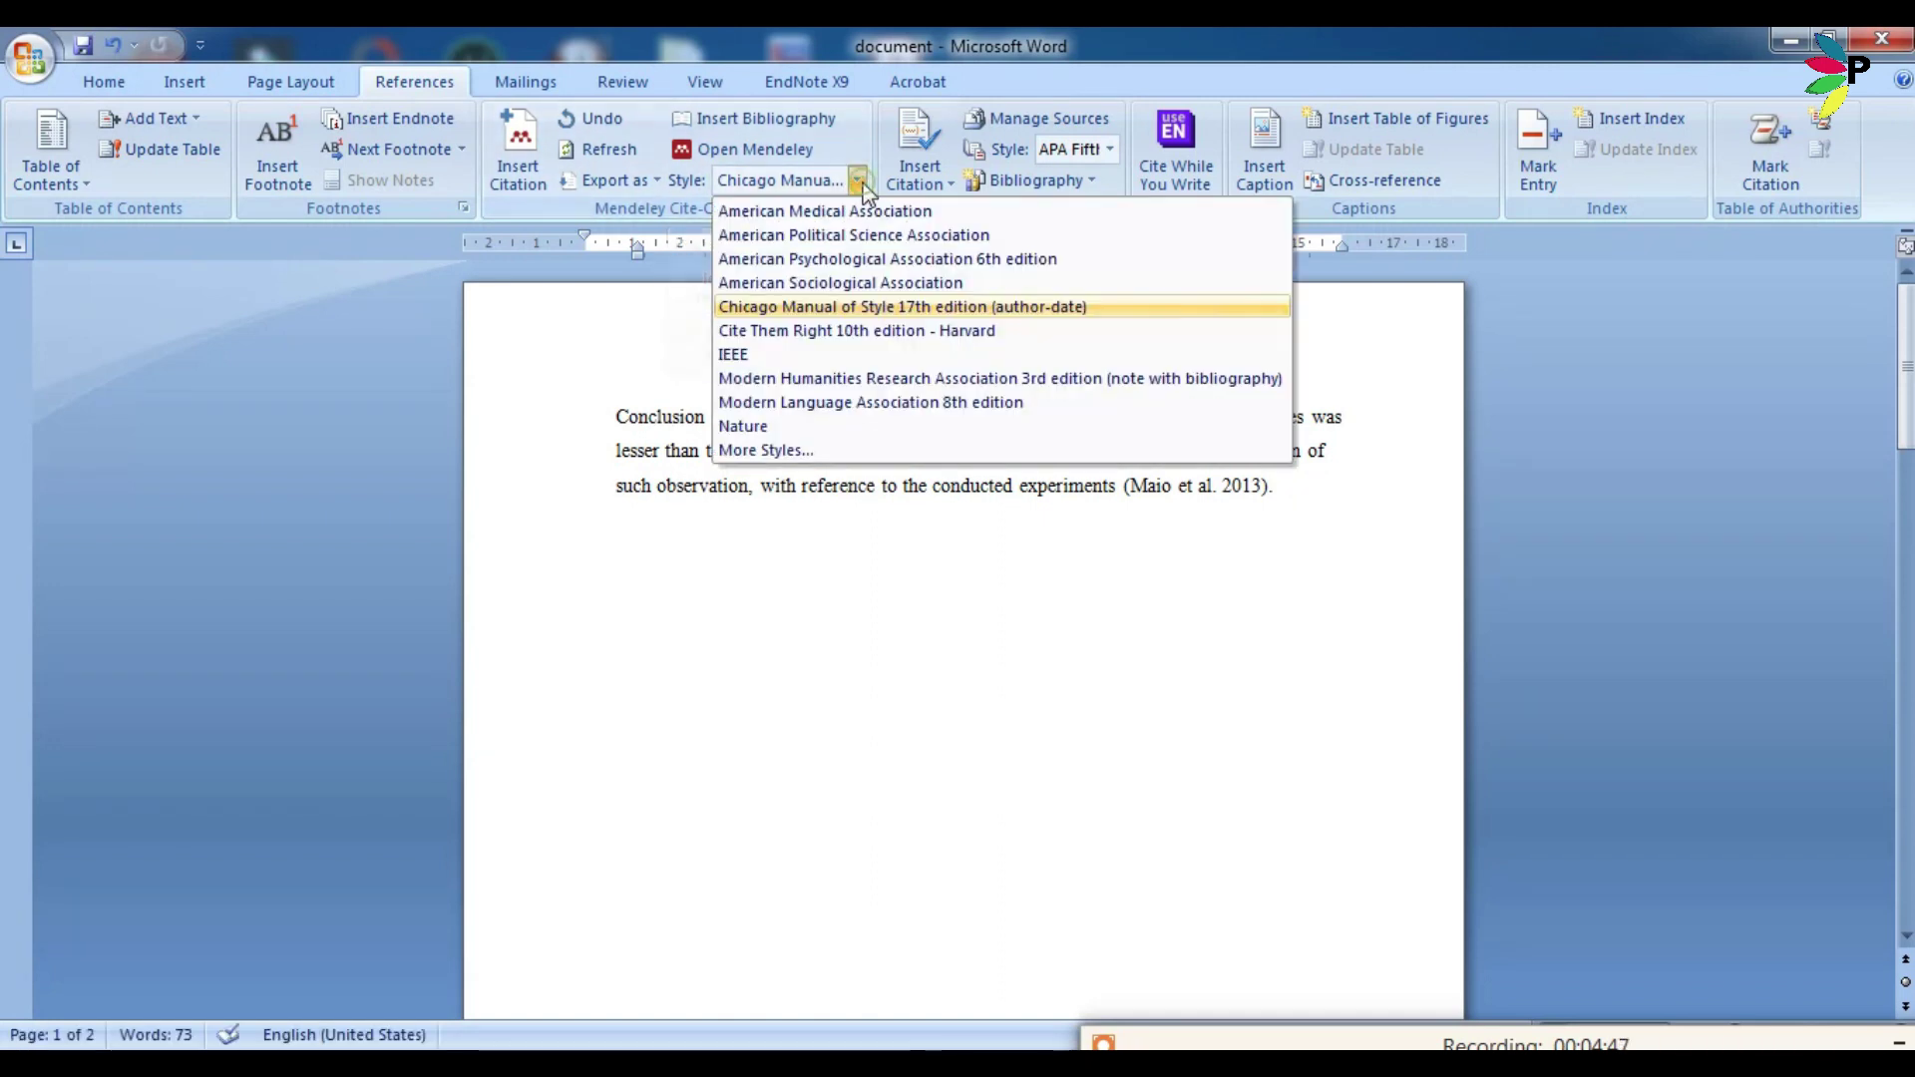
left_click(856, 259)
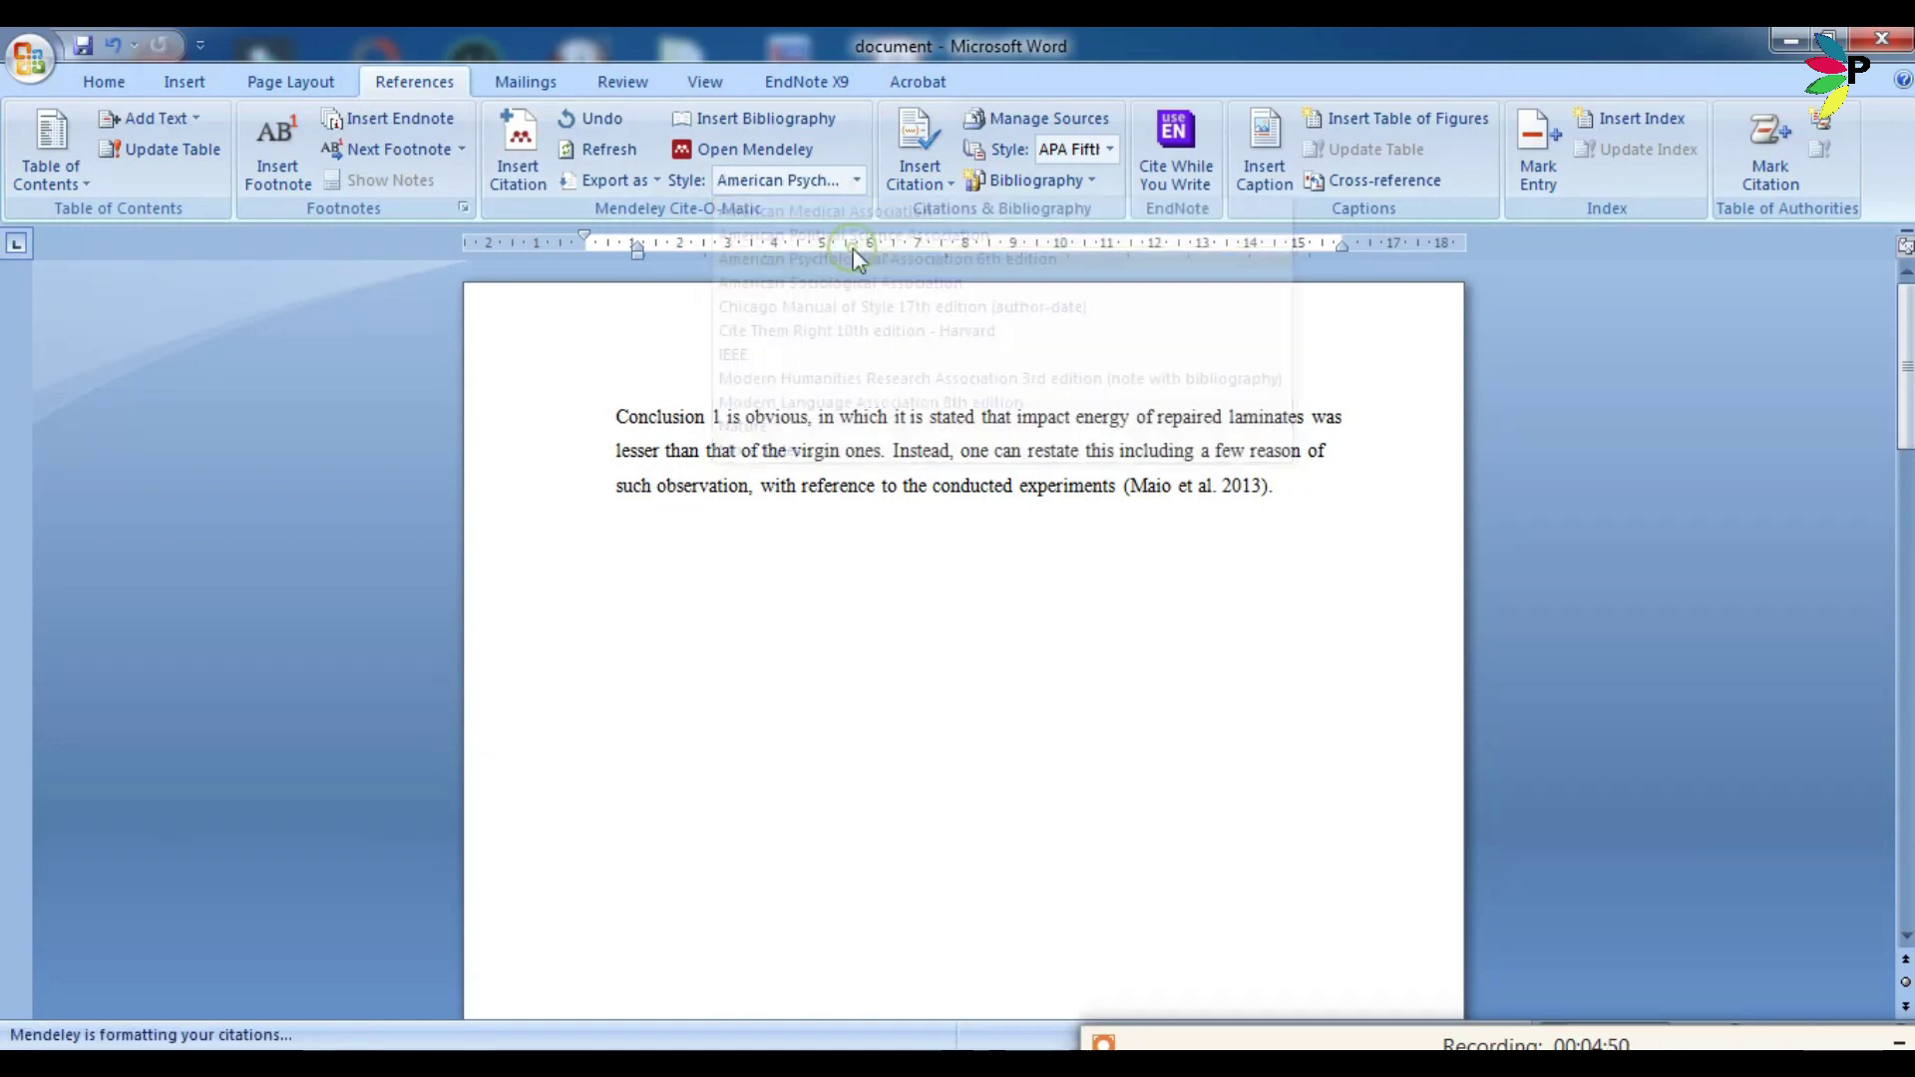
left_click(1207, 560)
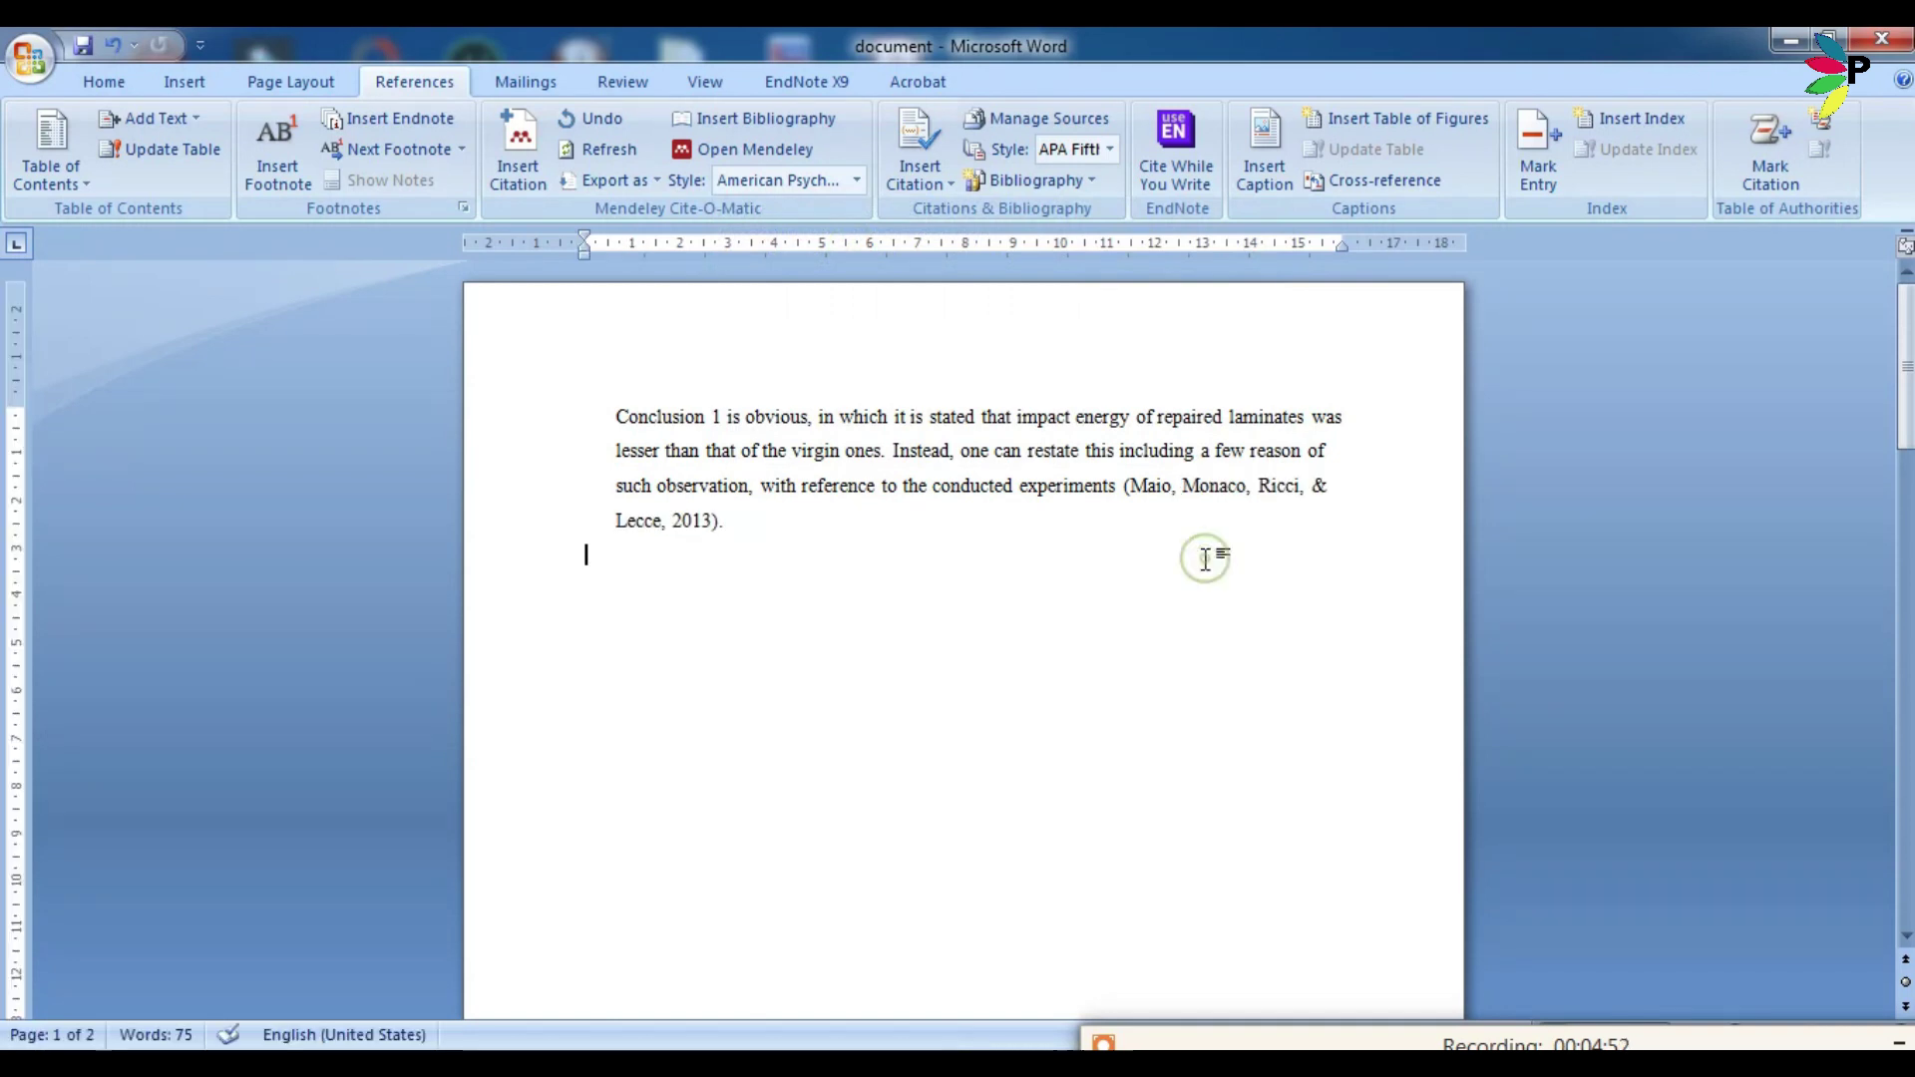